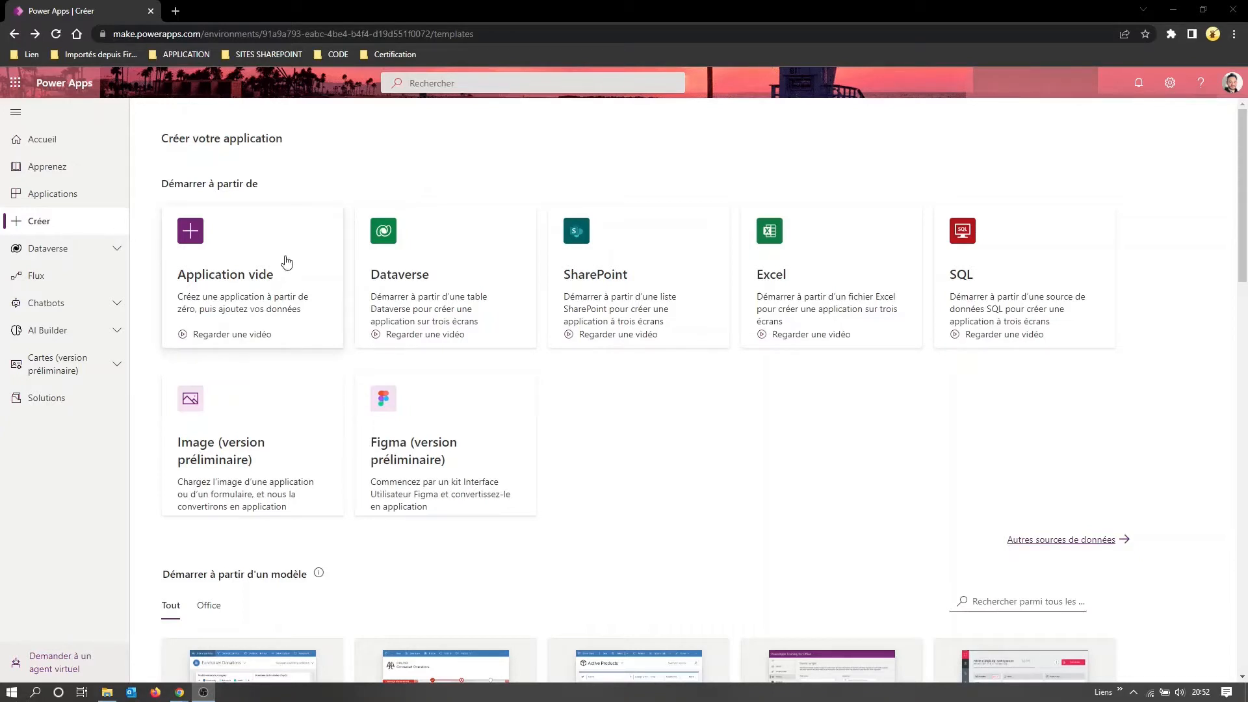
Create a blank canvas app in Tablette format and name it TEST_JJJJJJJ
left_click(287, 262)
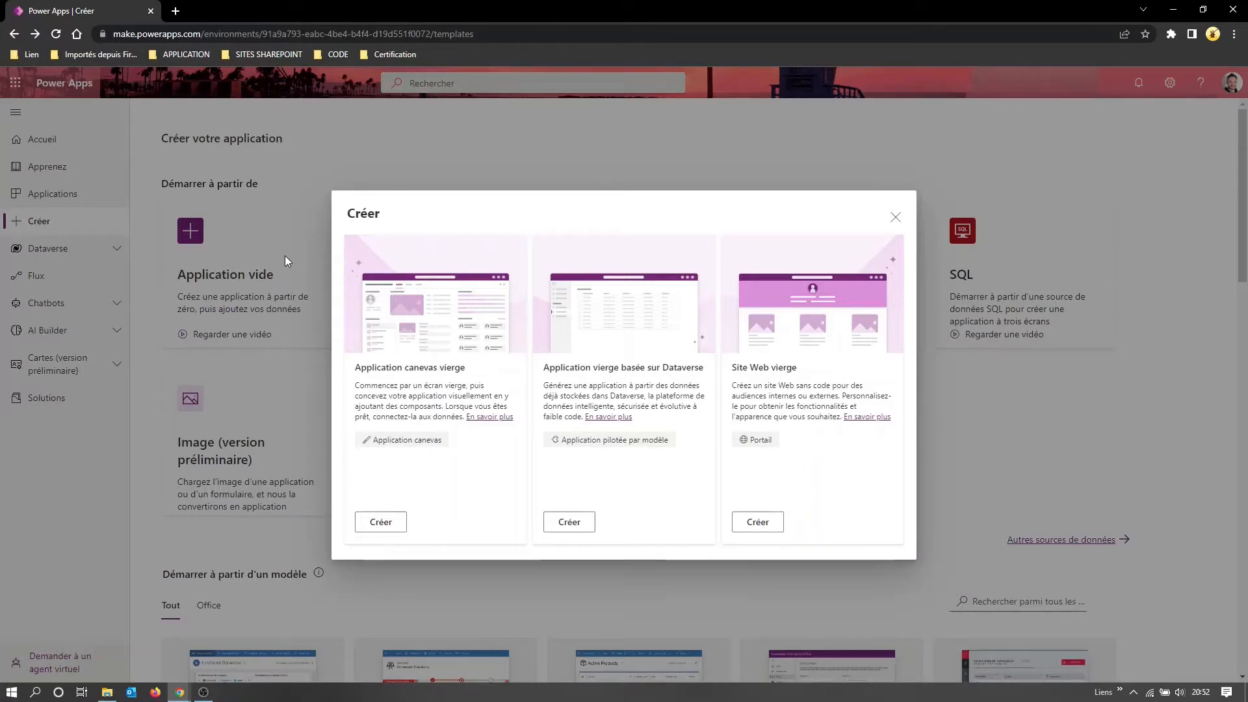
left_click(381, 524)
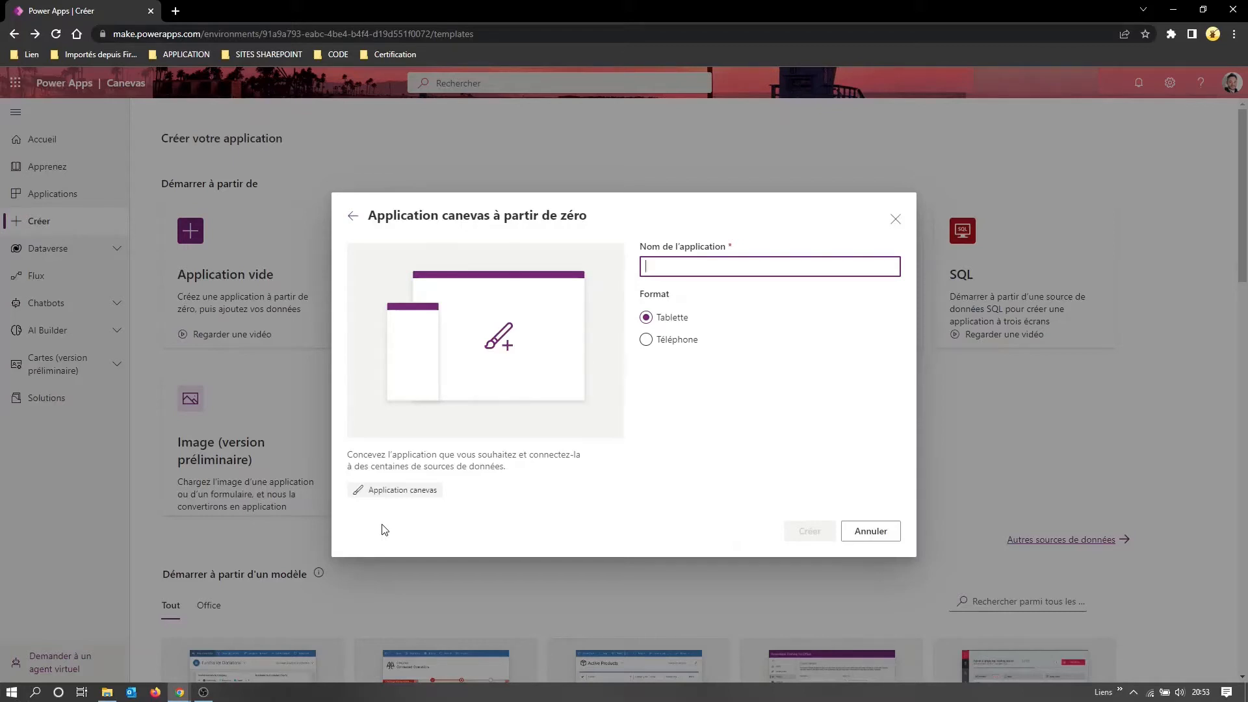
type("TEST_")
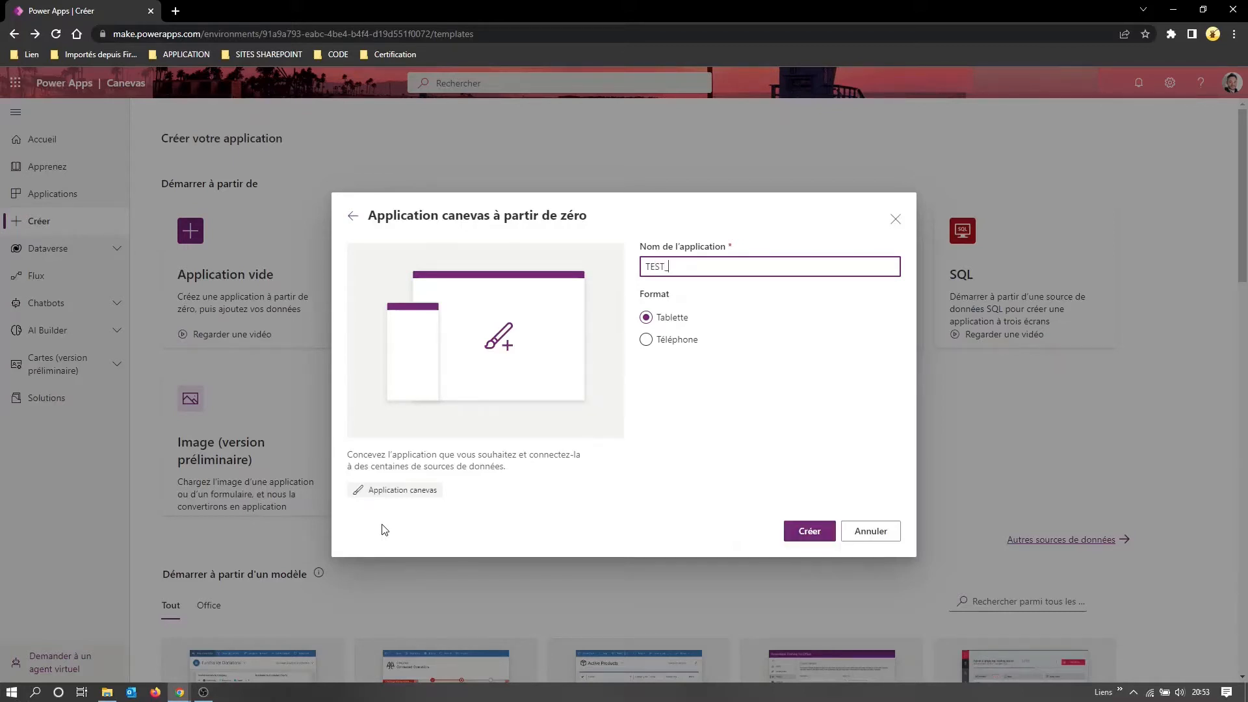
type("Julien")
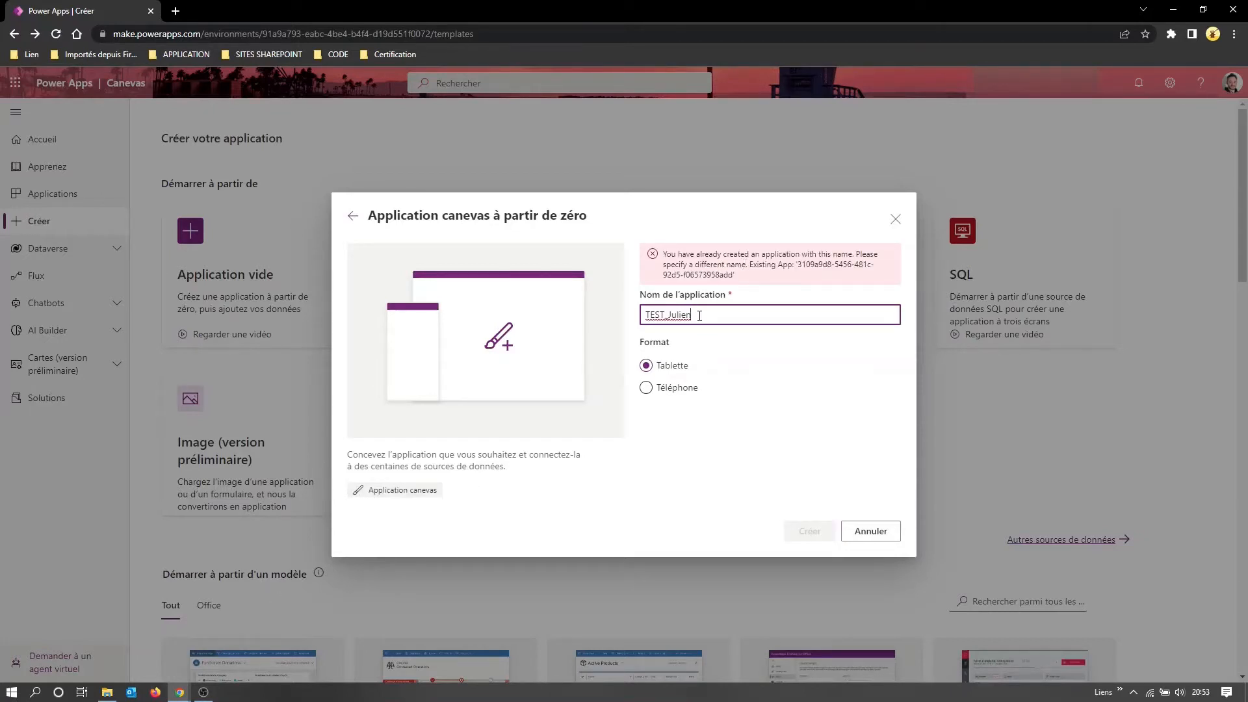
left_click_drag(693, 316, 669, 316)
type("JJJJJJ")
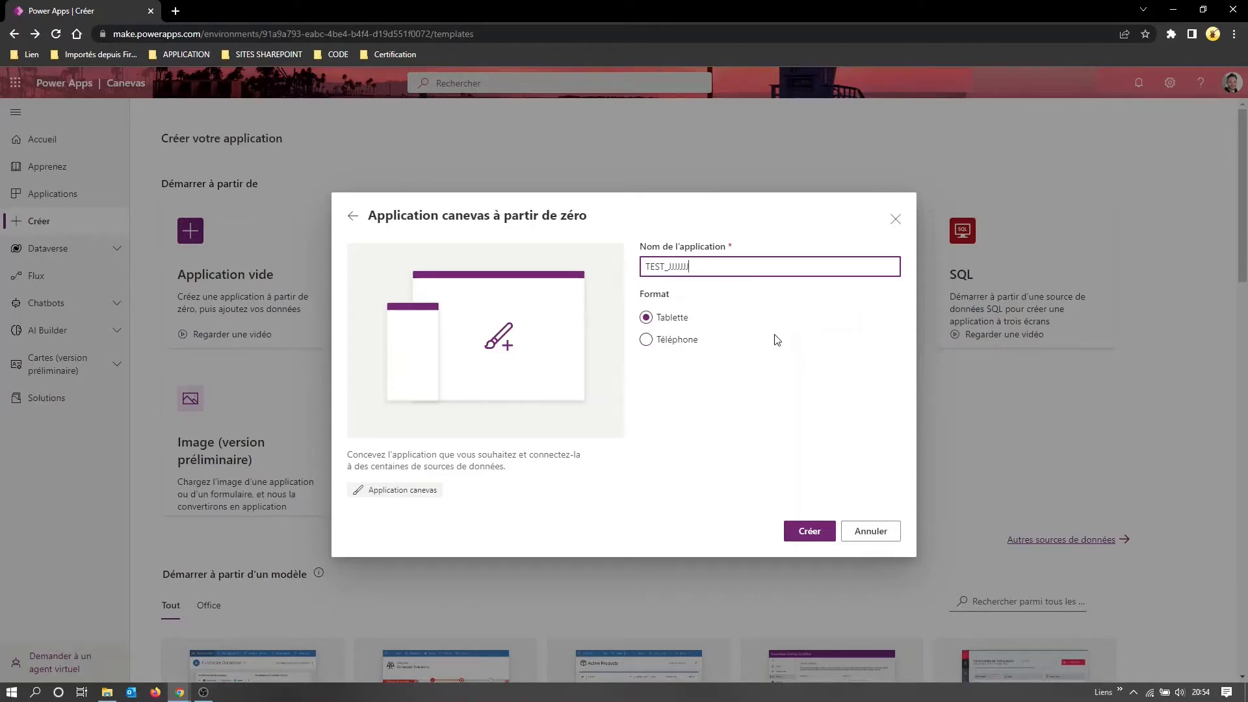
left_click(812, 531)
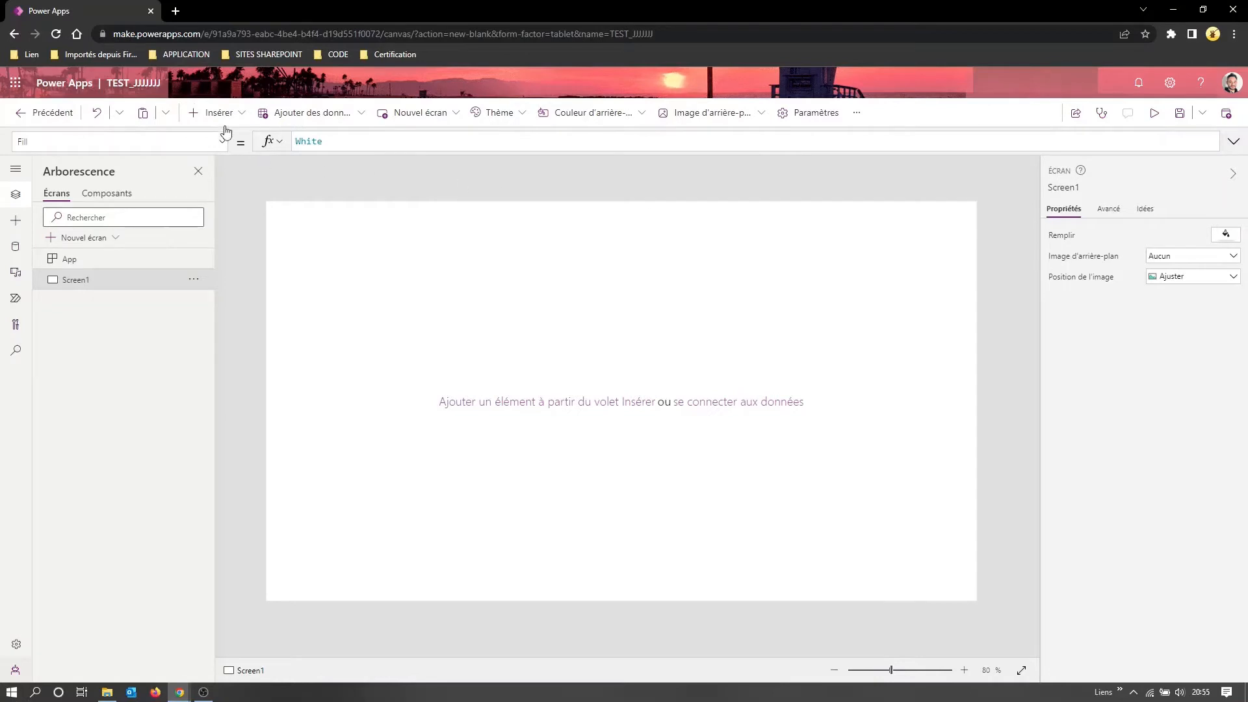
left_click(42, 112)
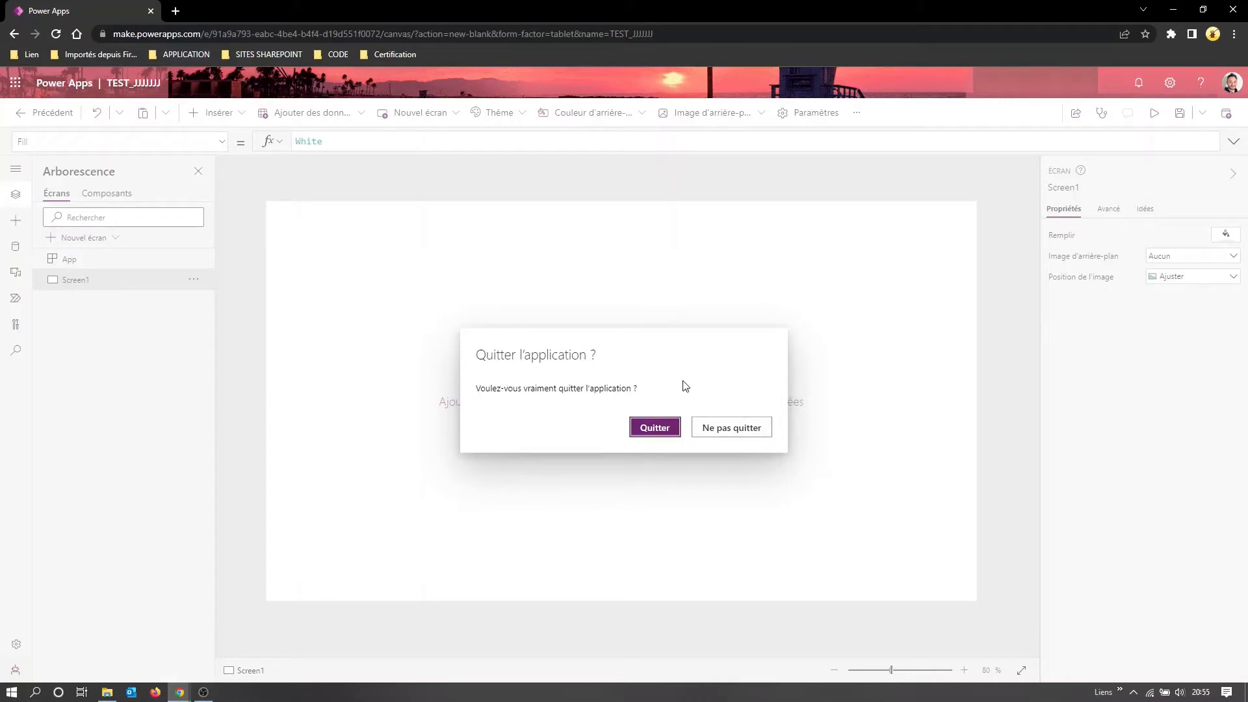
left_click(730, 427)
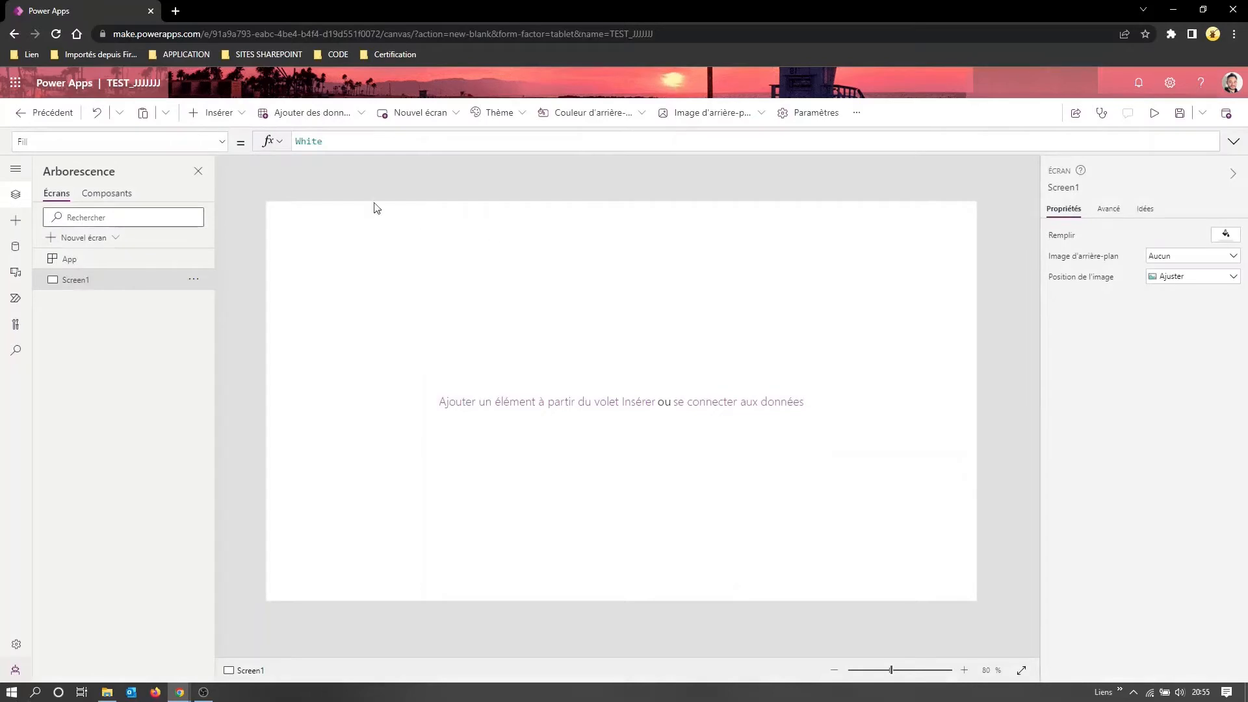
left_click(120, 114)
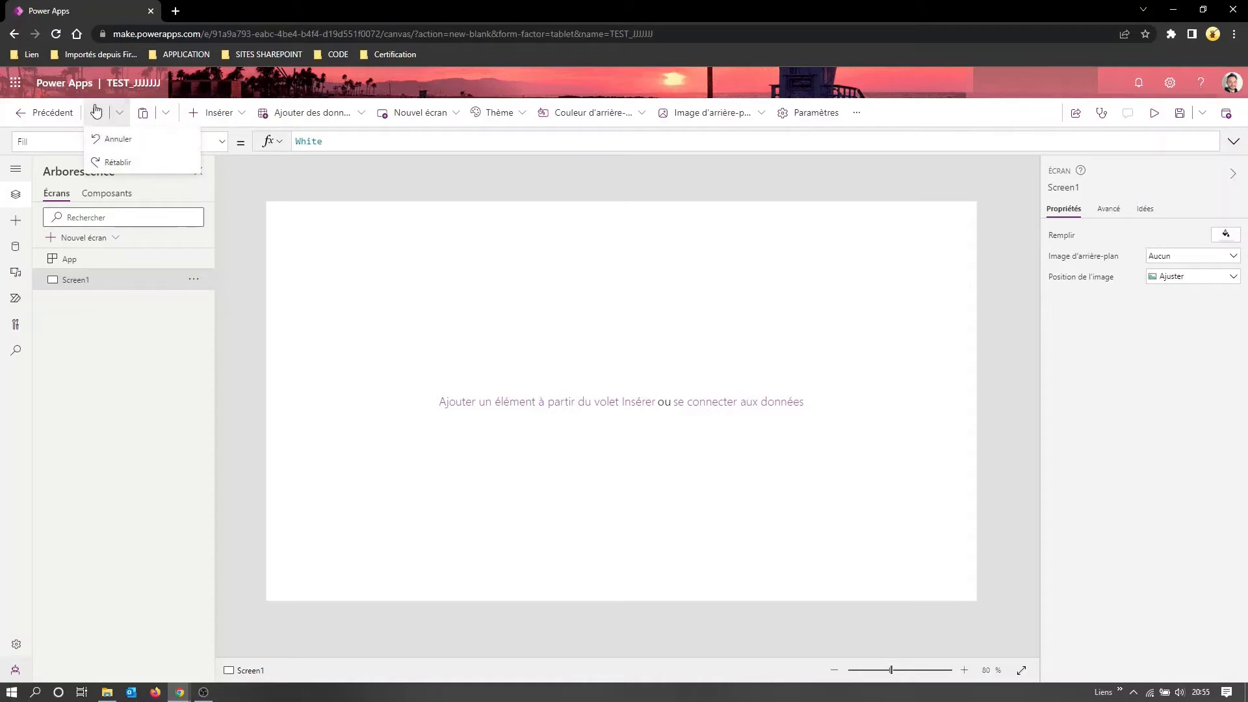
left_click(120, 115)
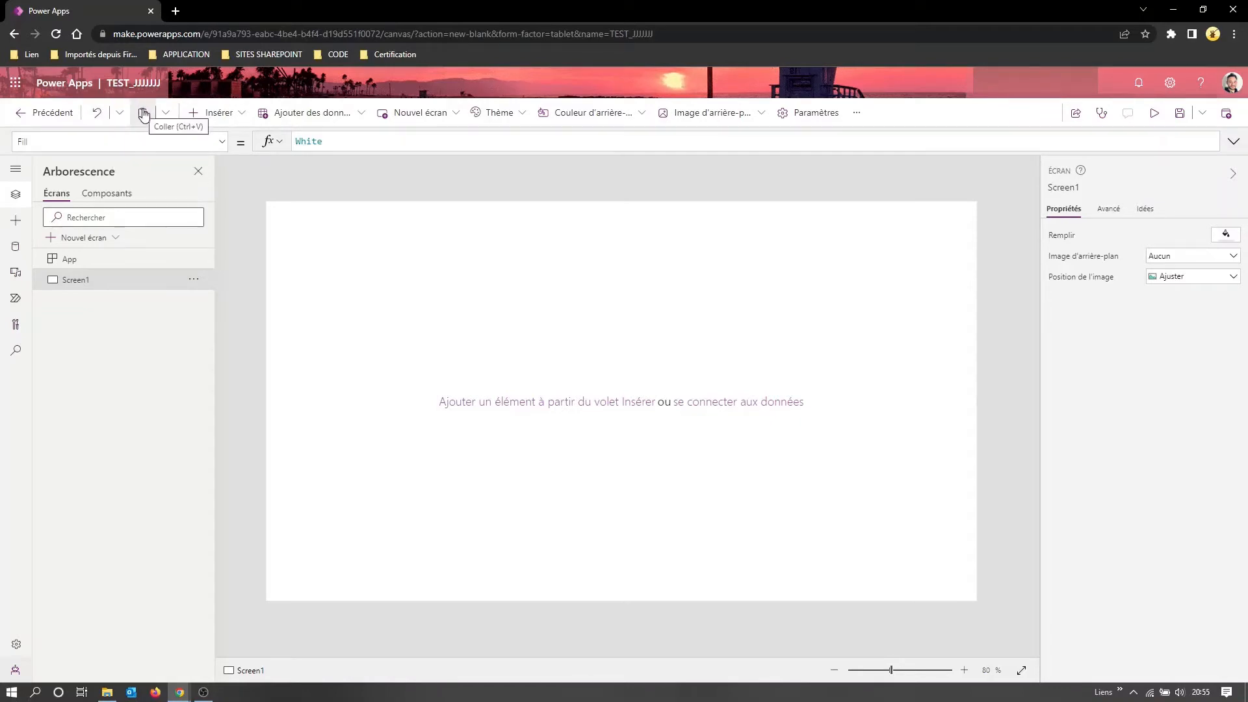
left_click(165, 113)
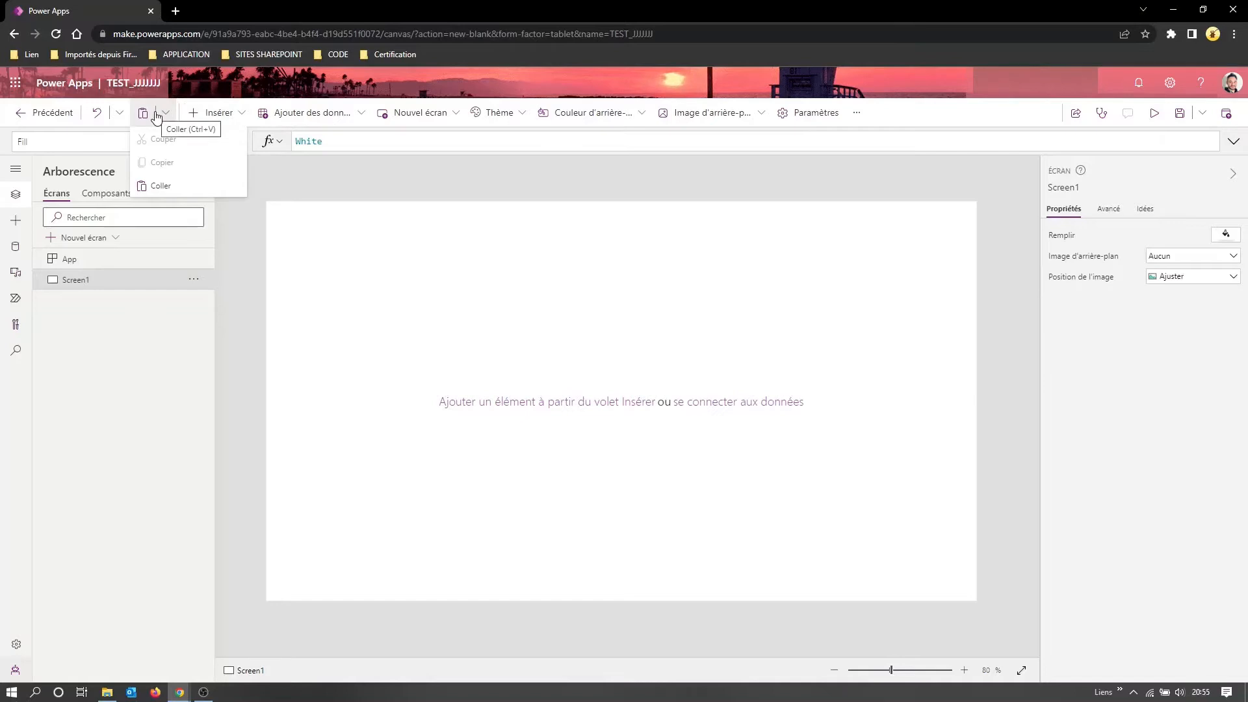
Examine the insertable elements in the Populaire, Entrée, Affichage, Disposition and Média categories
left_click(246, 117)
left_click(246, 116)
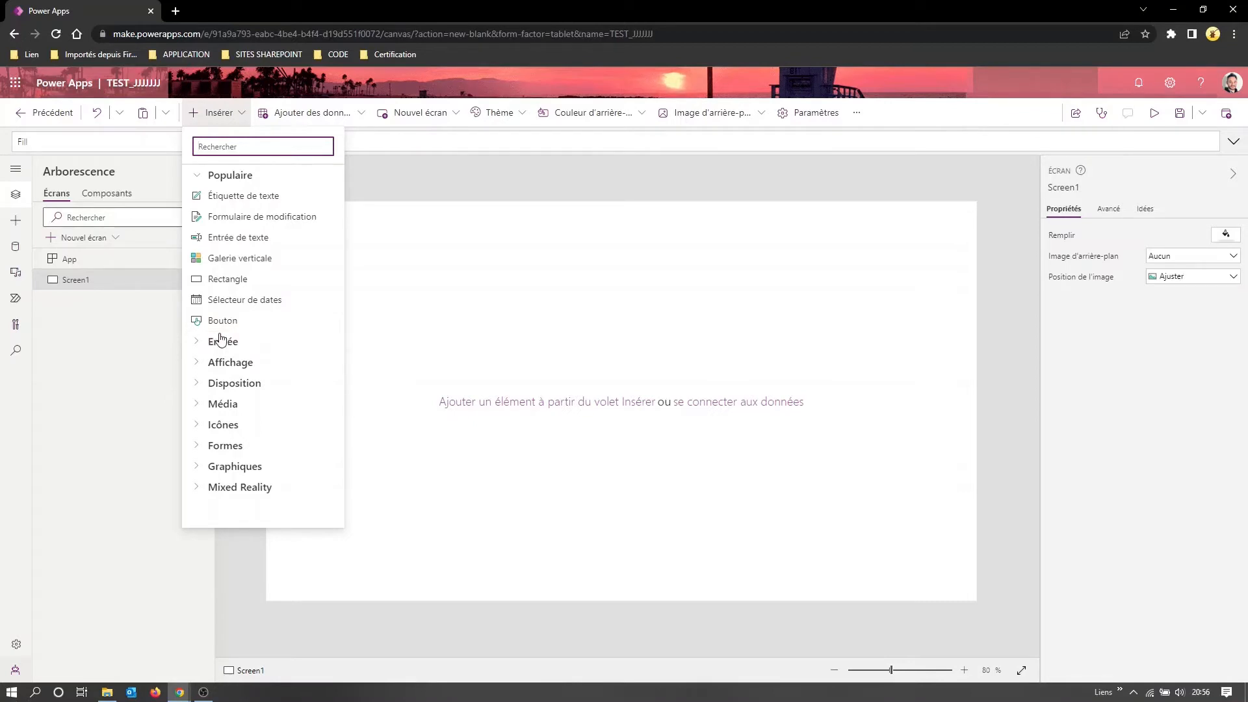
left_click(197, 346)
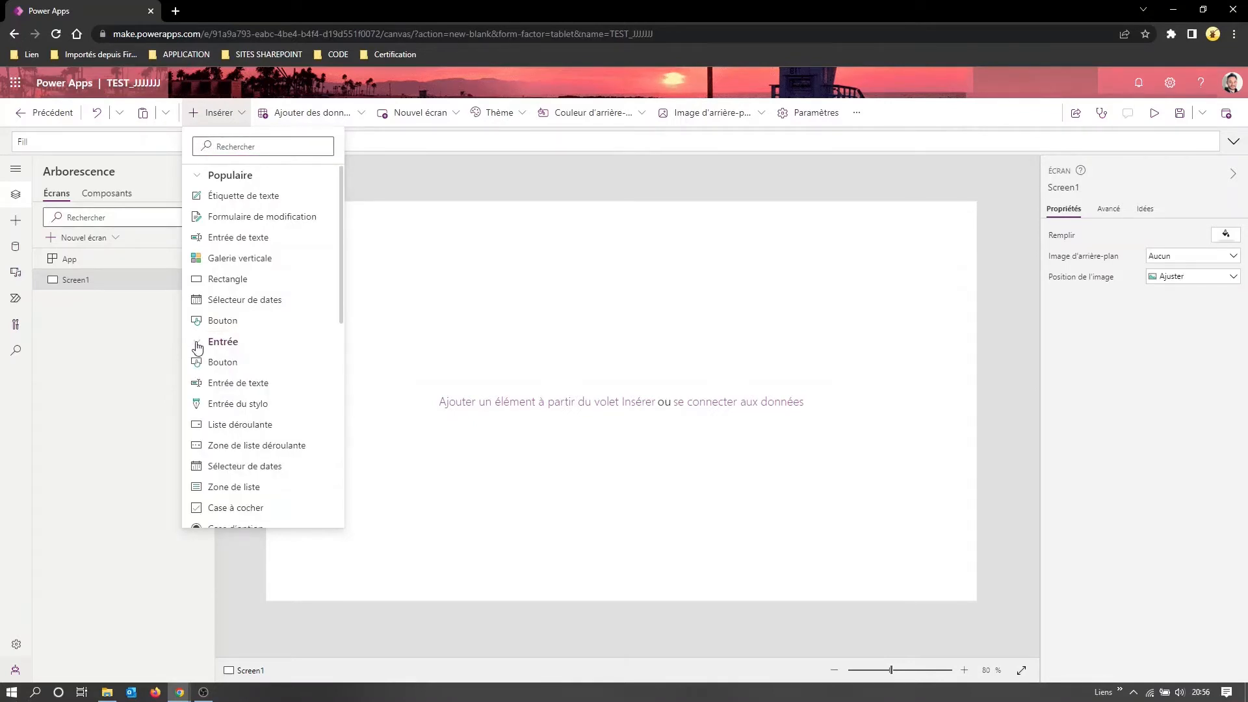
left_click(197, 344)
left_click(202, 368)
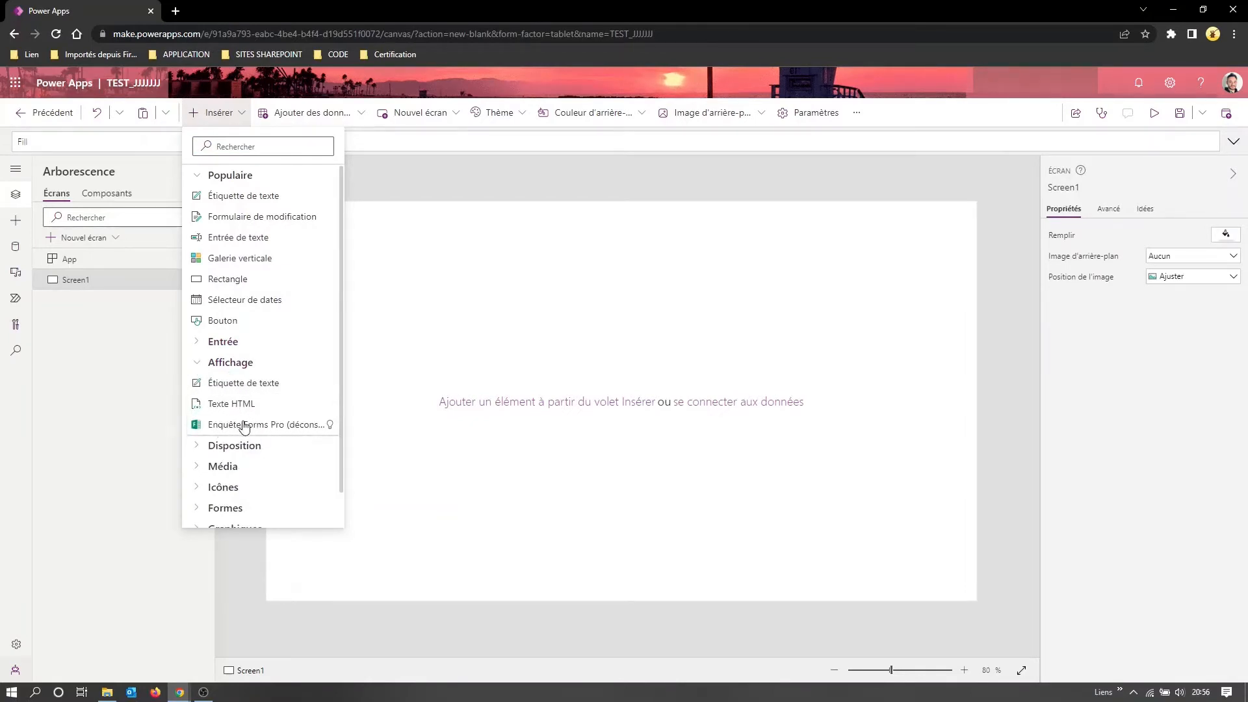
left_click(198, 445)
scroll(283, 457, "down", 3)
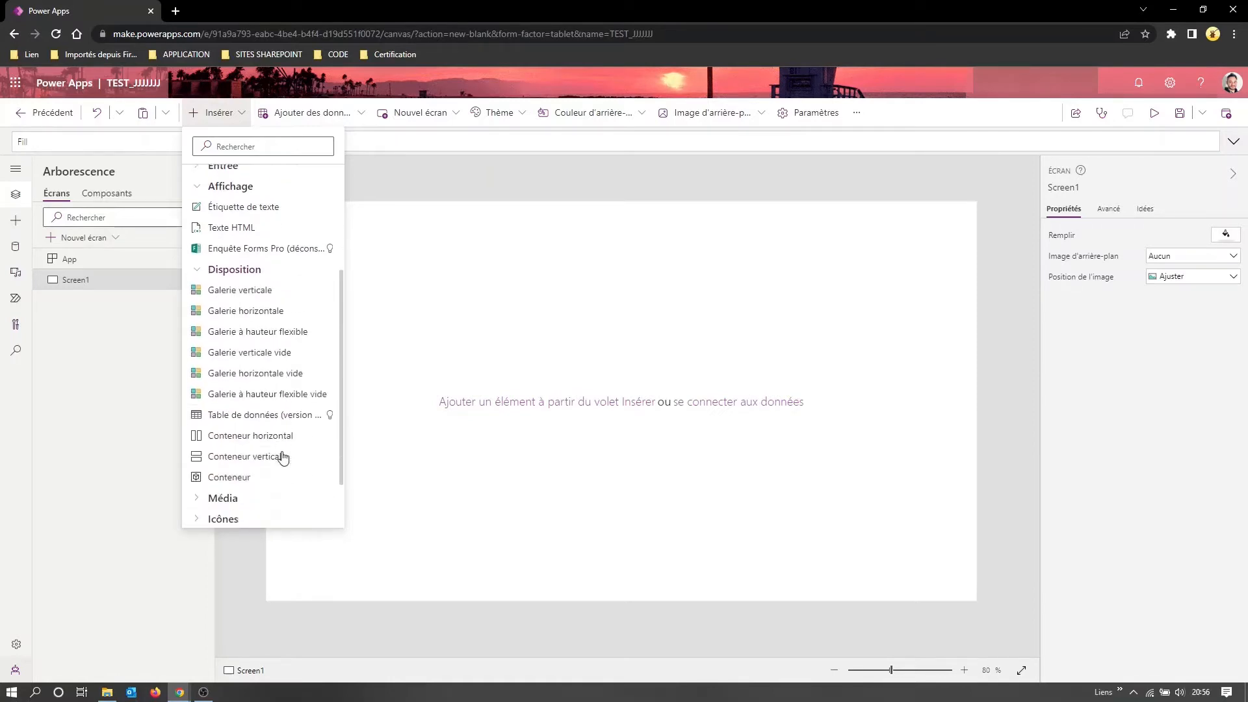
scroll(254, 449, "down", 1)
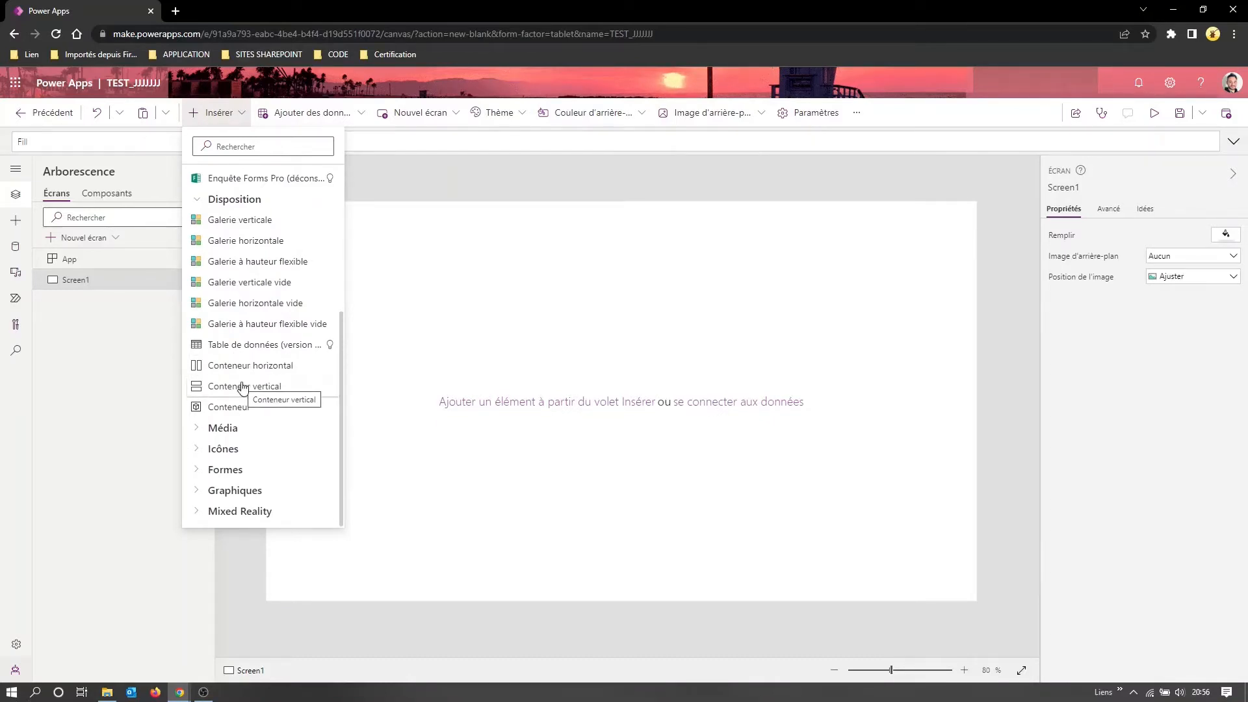
left_click(197, 427)
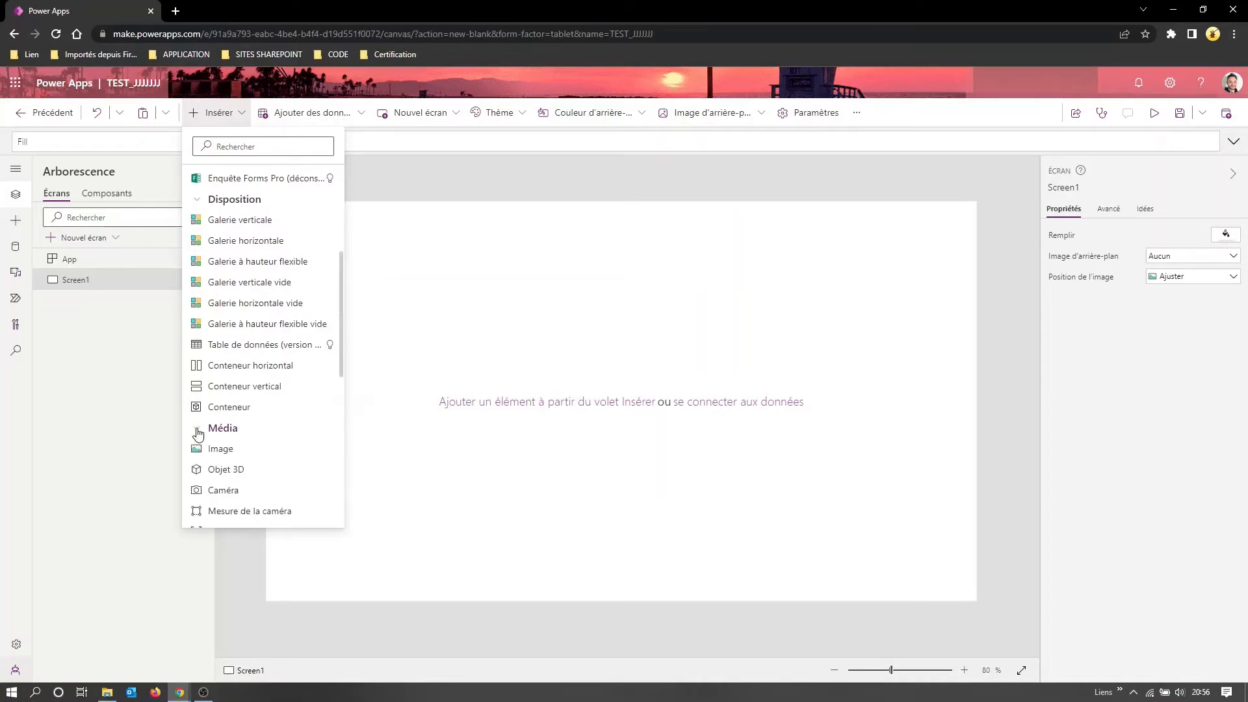
scroll(270, 446, "down", 1)
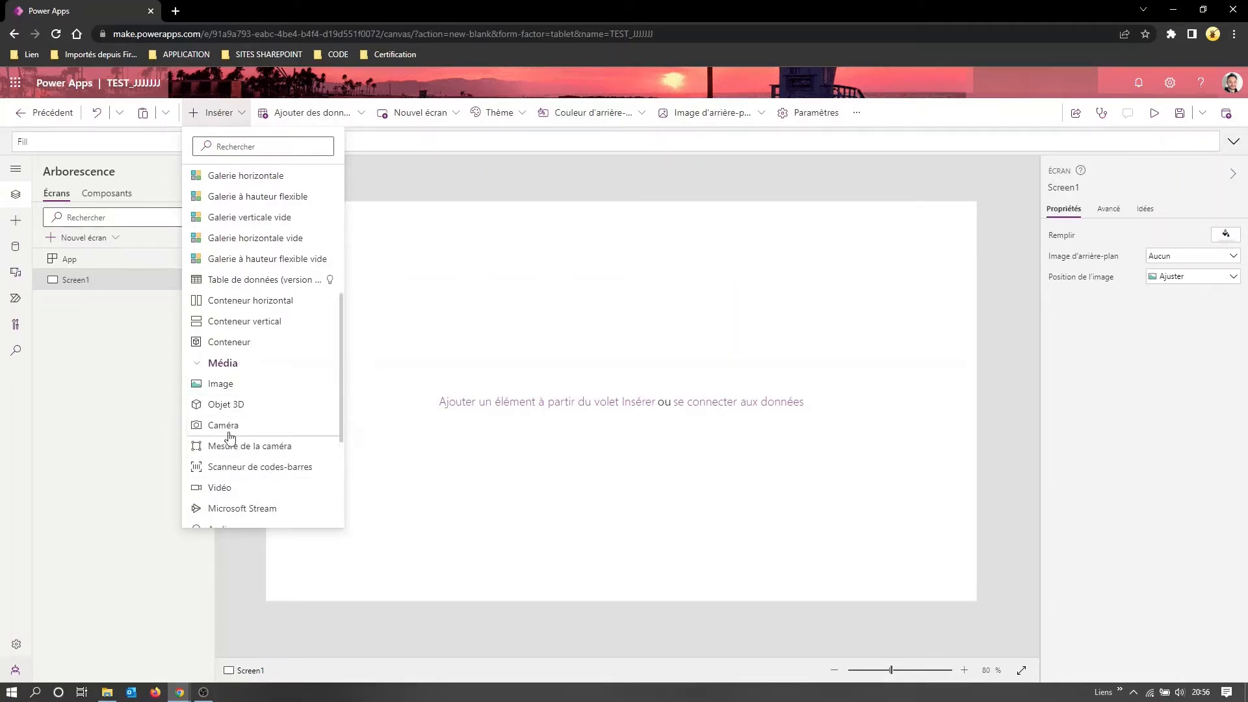
scroll(251, 501, "down", 3)
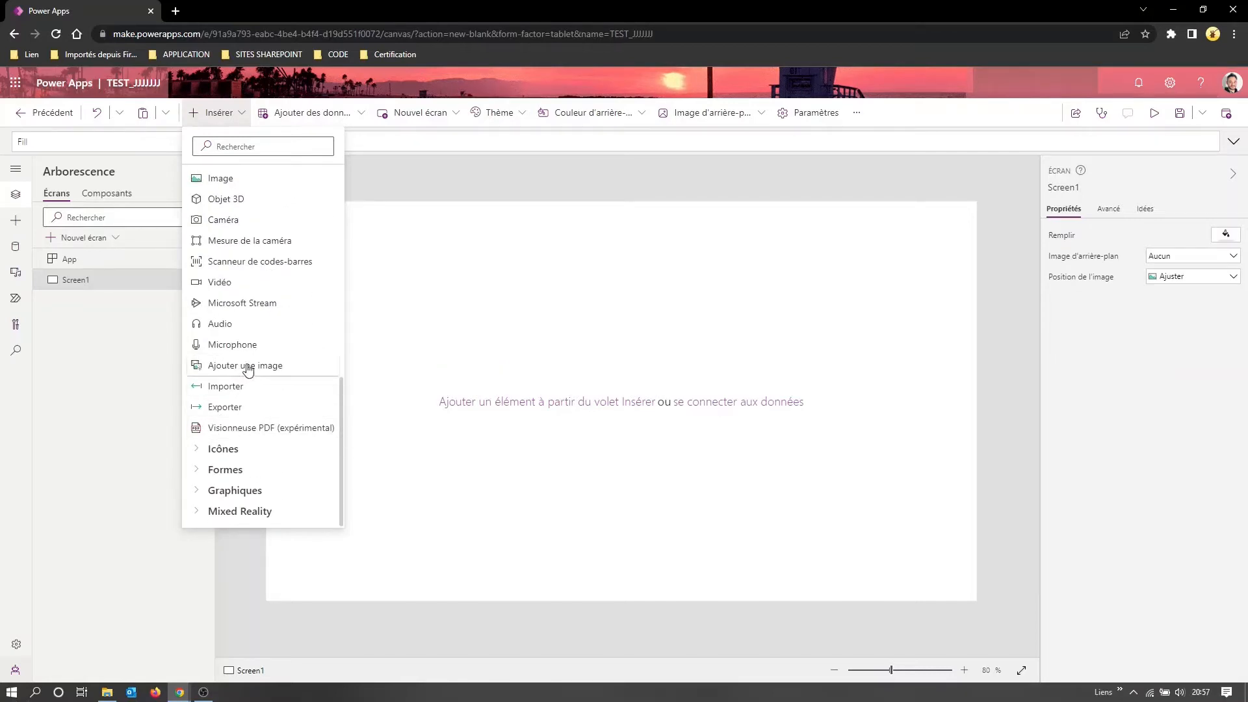
Examine the insertable elements in the Icônes, Formes, Graphiques and Mixed Reality categories
left_click(194, 455)
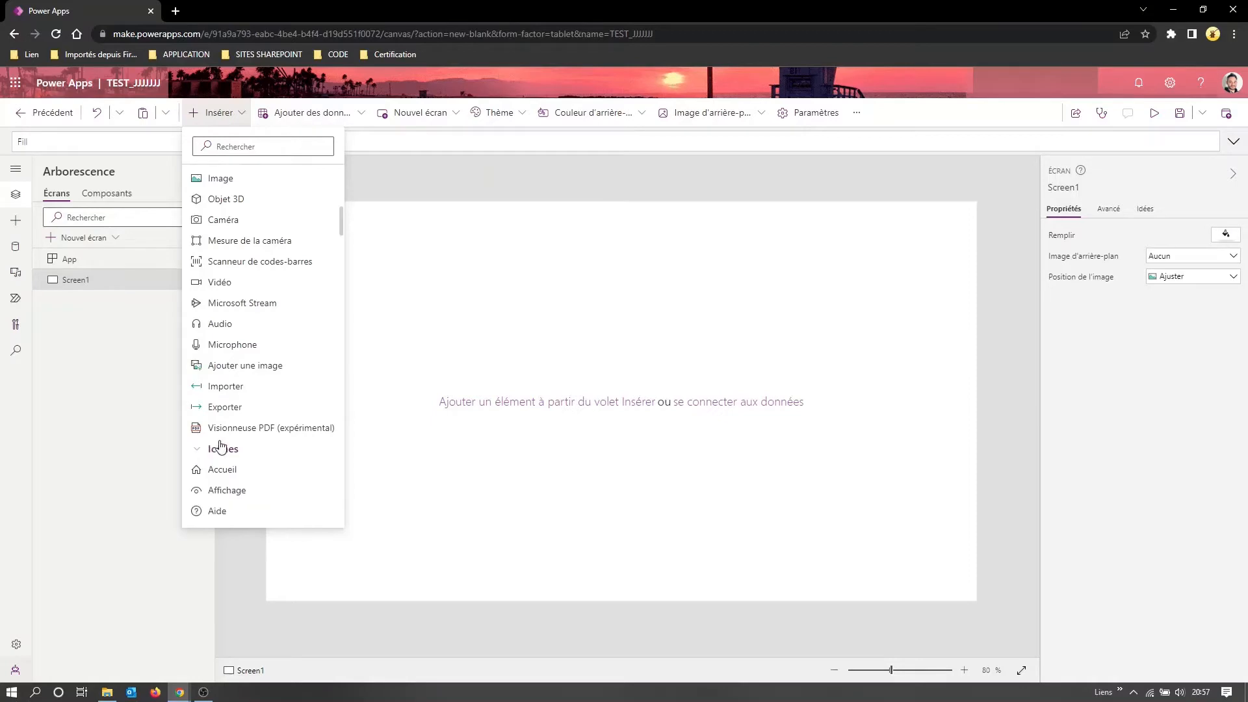
scroll(251, 457, "down", 5)
scroll(253, 456, "down", 12)
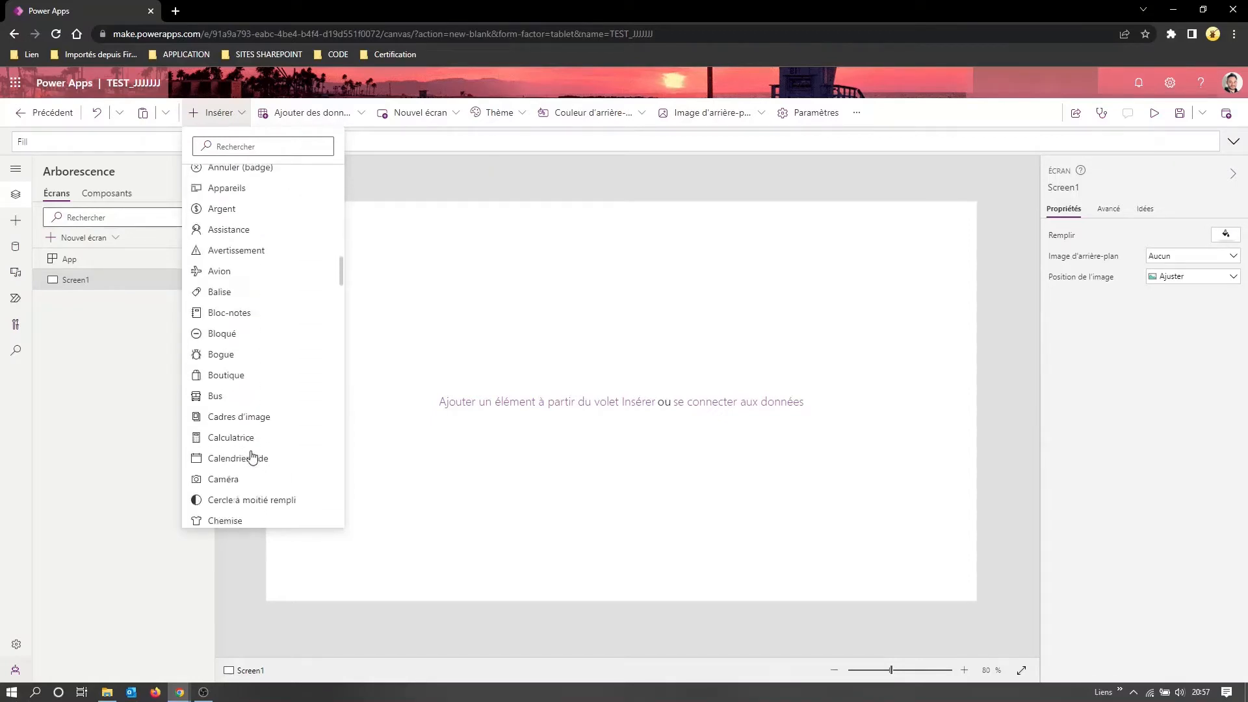
scroll(253, 456, "down", 20)
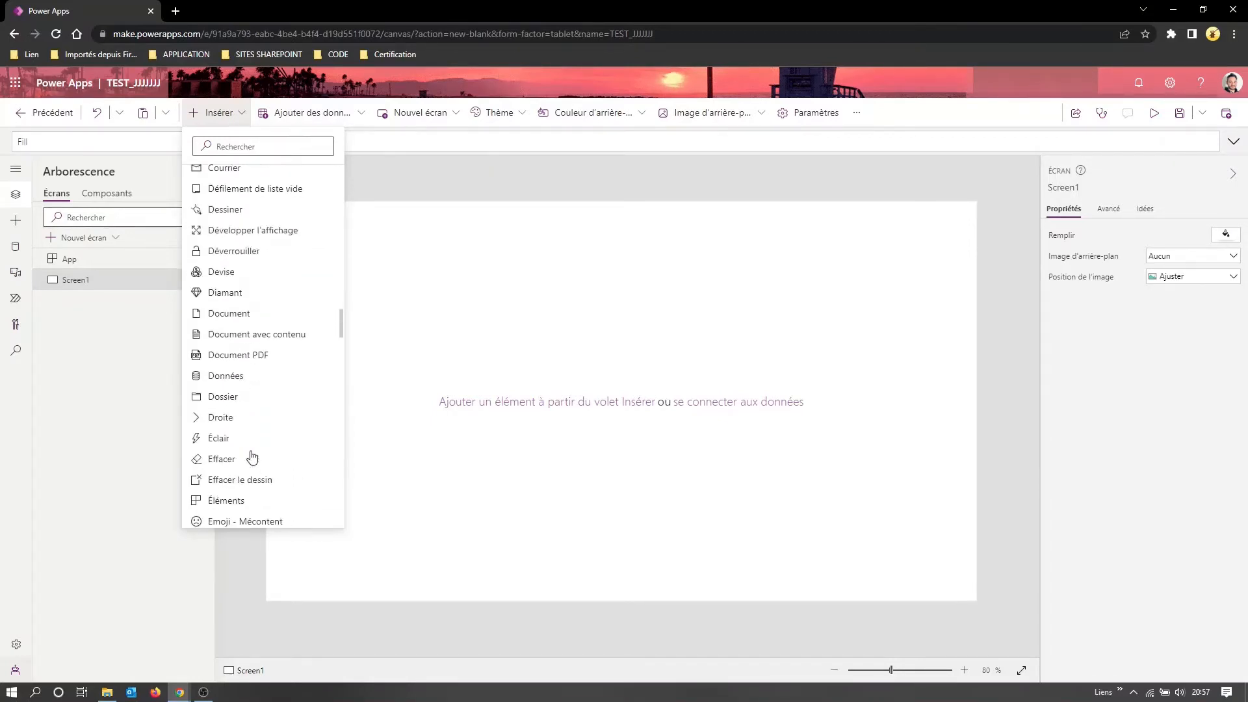
scroll(252, 456, "down", 15)
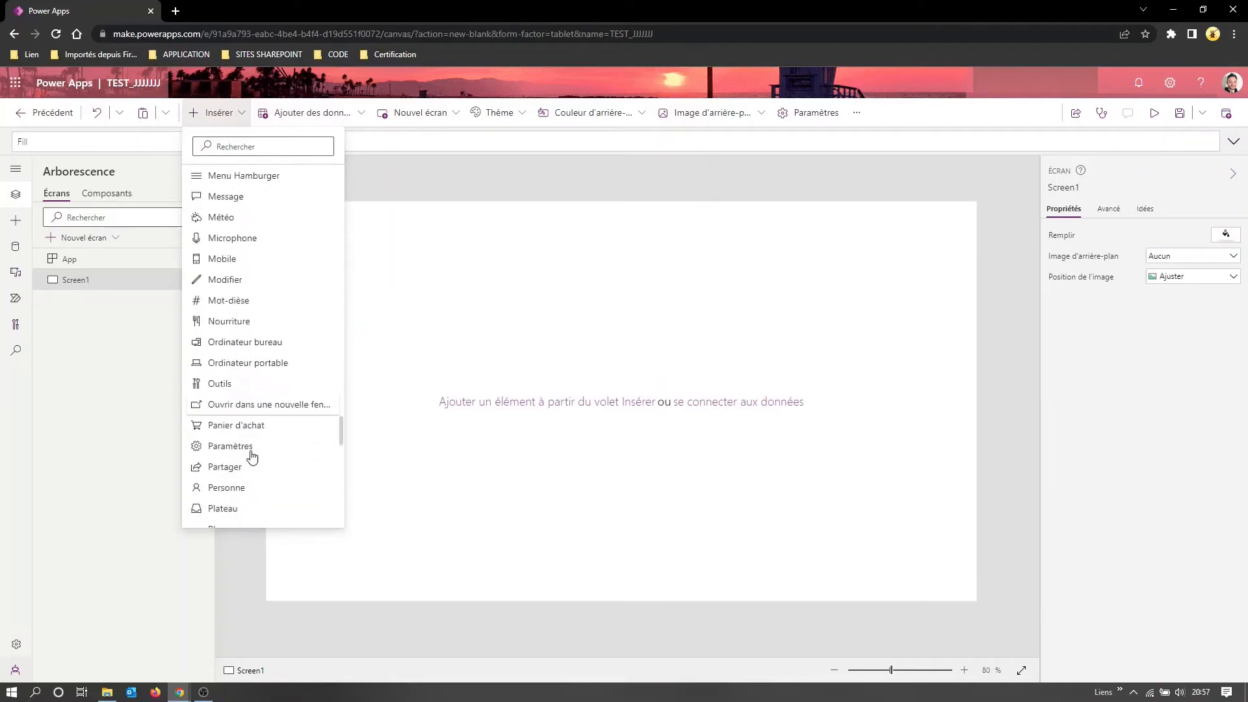
scroll(252, 457, "down", 20)
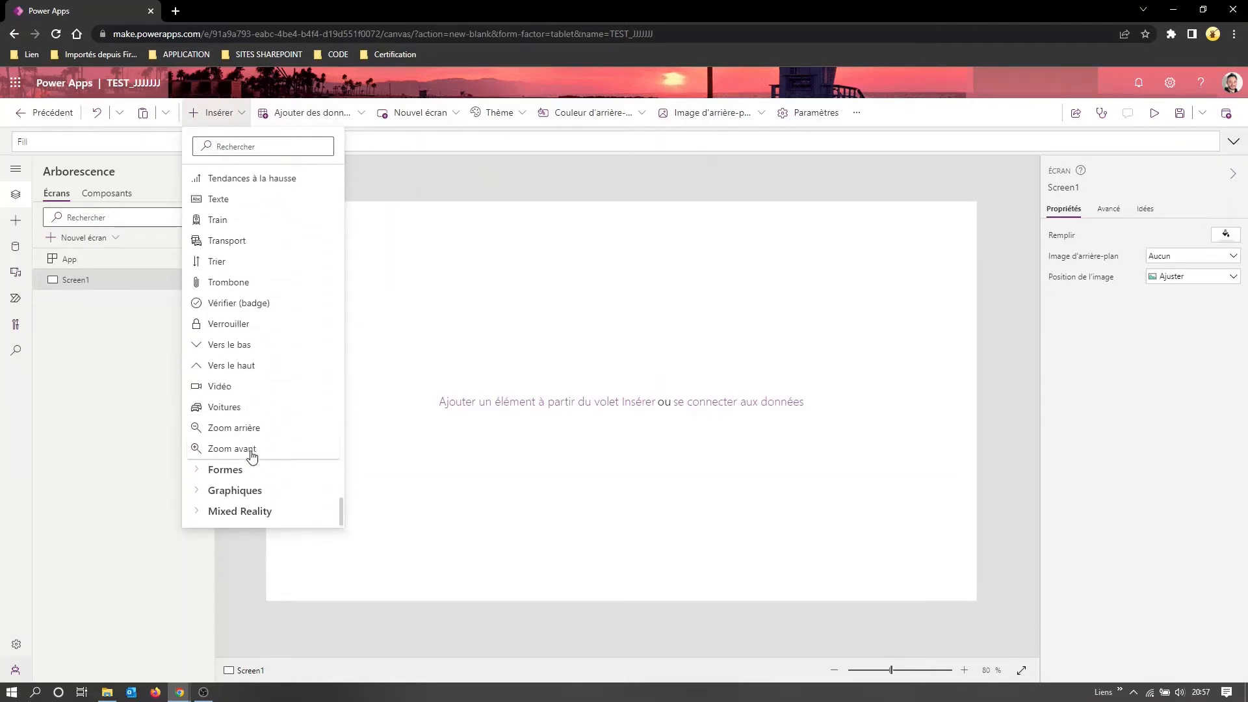
left_click(197, 471)
scroll(270, 472, "down", 2)
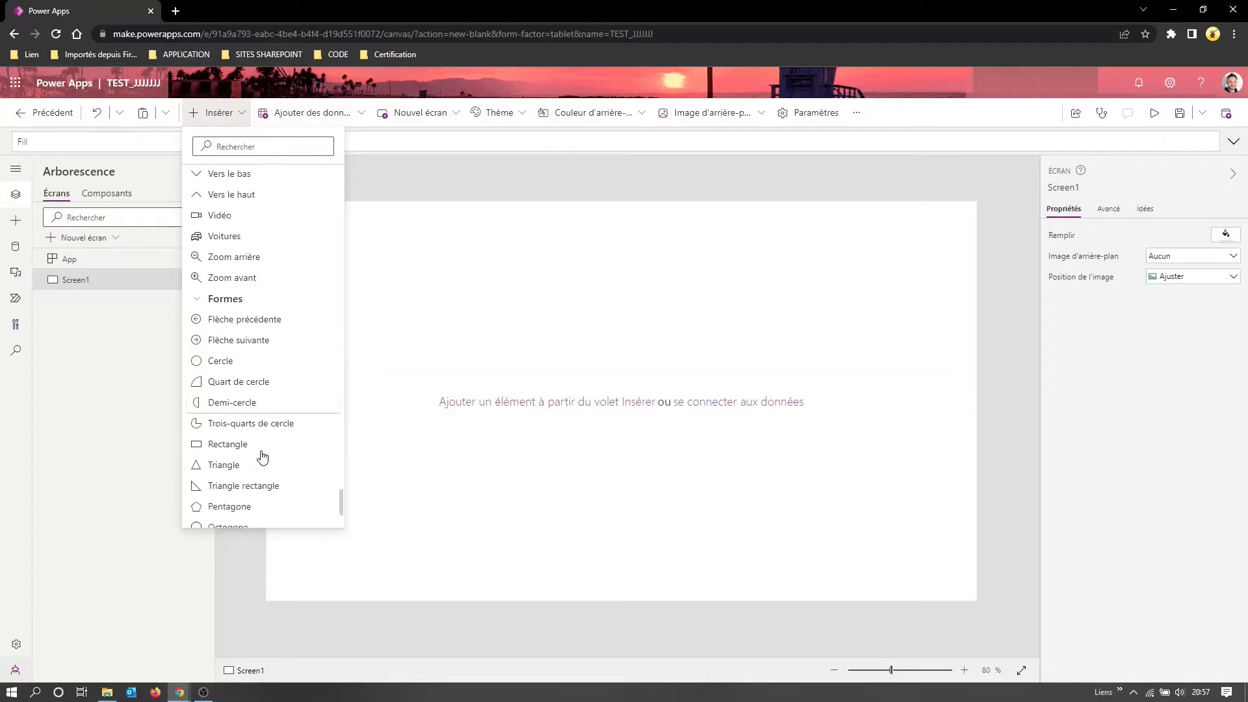
scroll(256, 454, "down", 3)
left_click(203, 493)
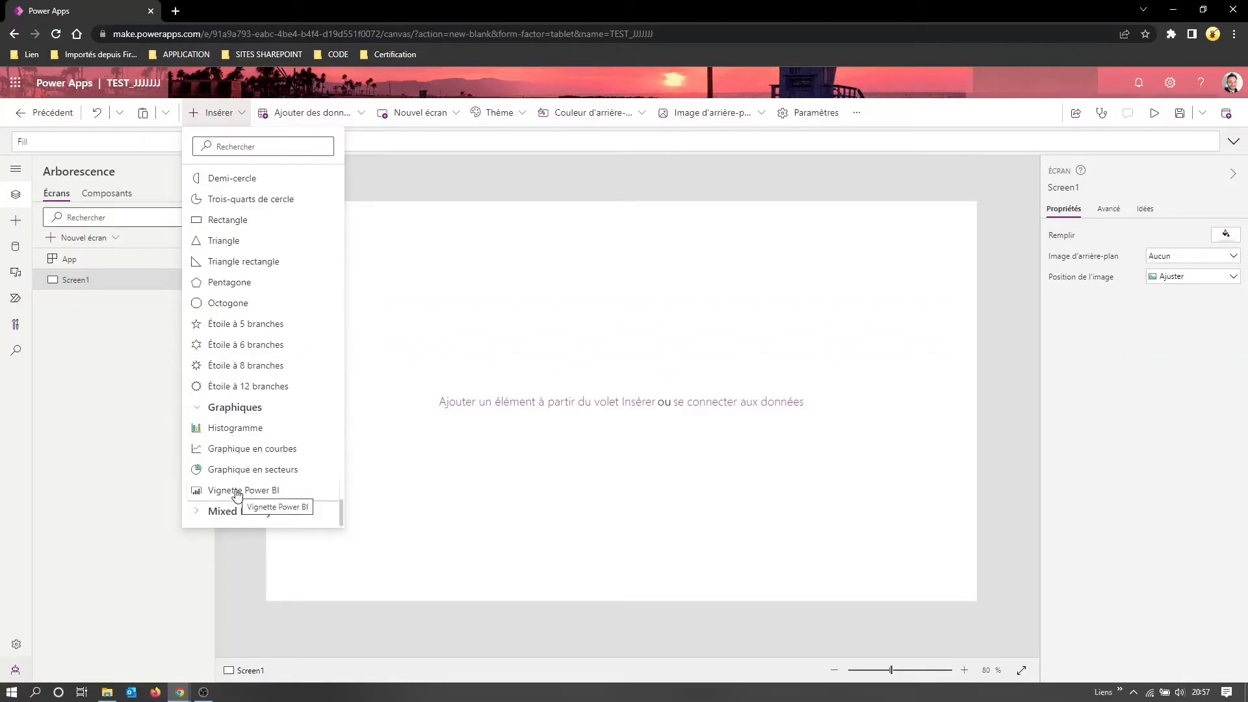
left_click(211, 513)
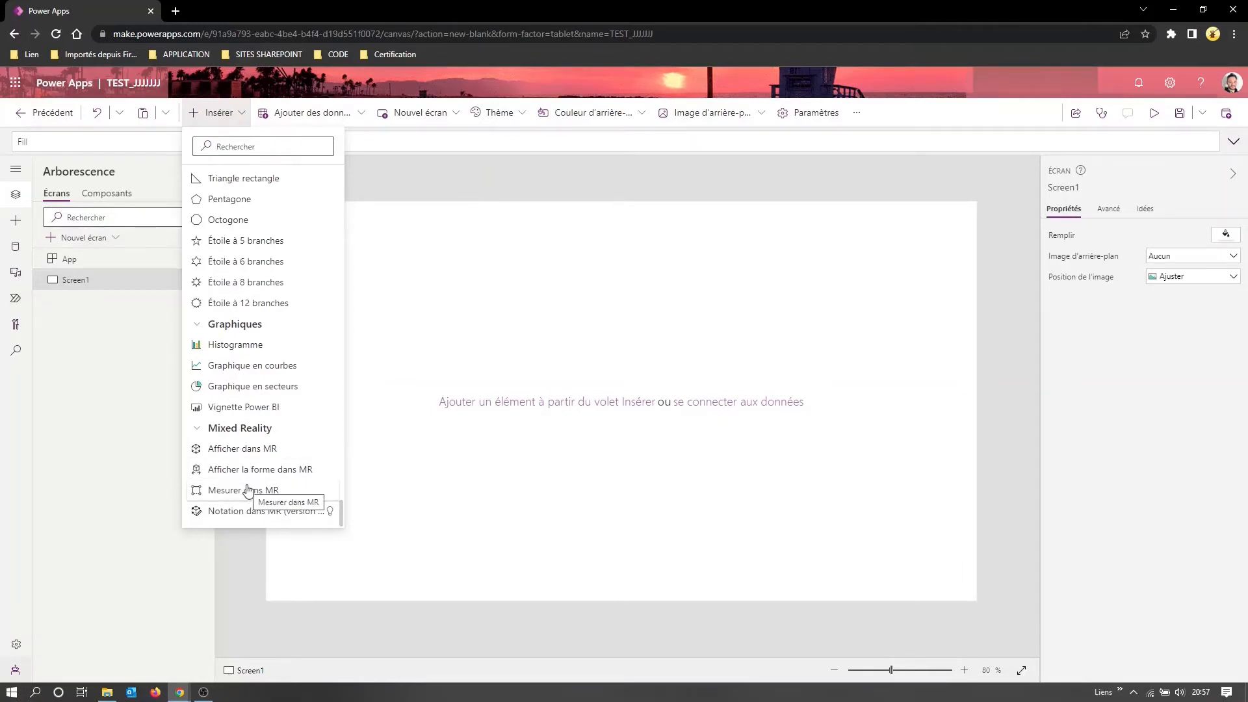
scroll(258, 439, "up", 15)
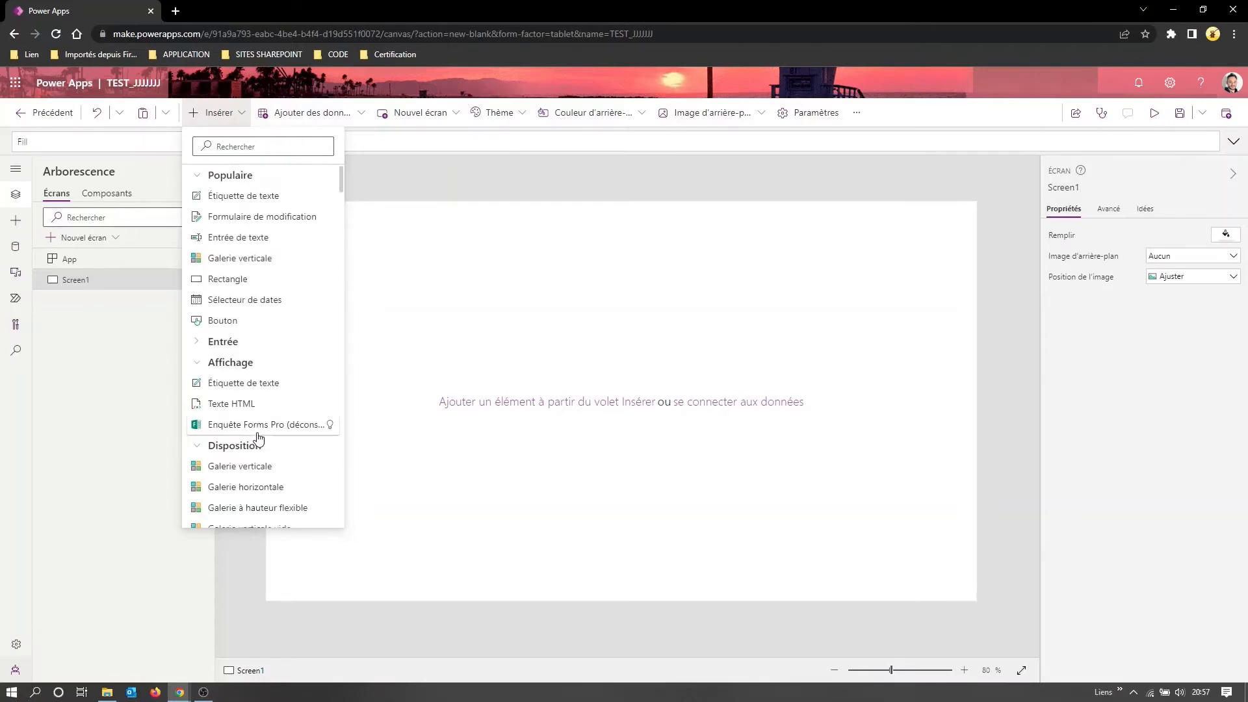
Search the insertable elements for "html" and "ga", clearing the search each time
left_click(238, 146)
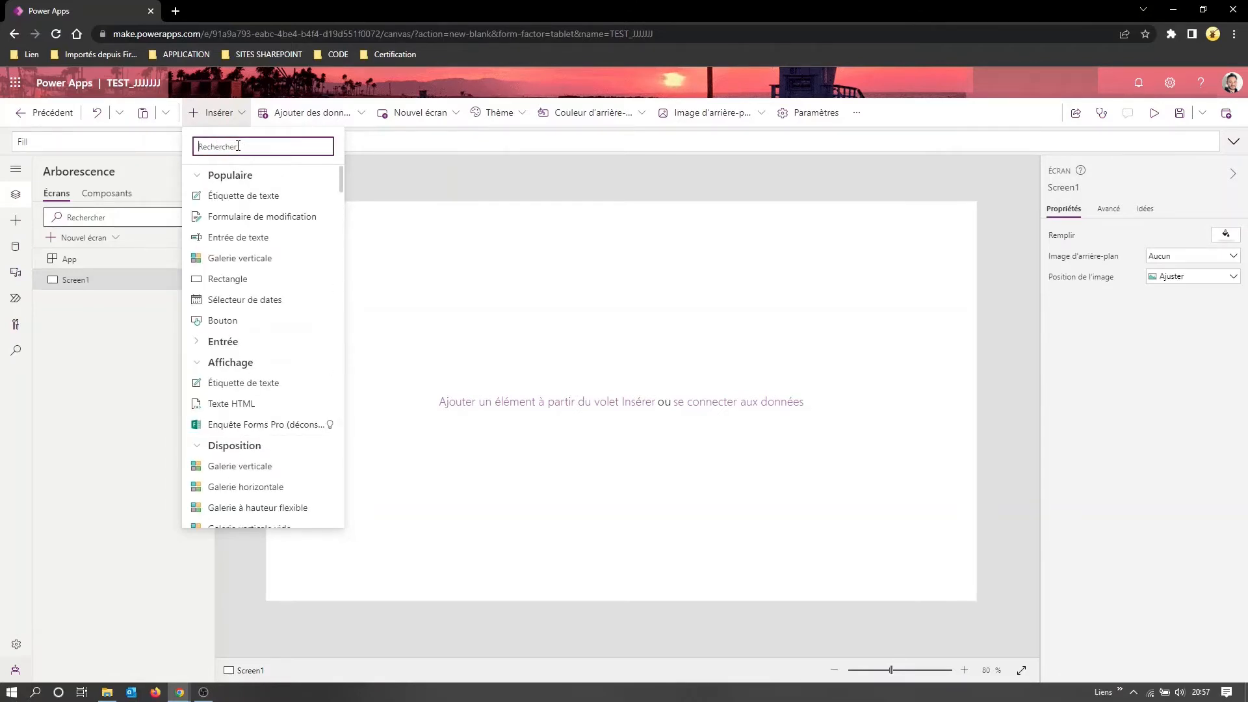
type("html")
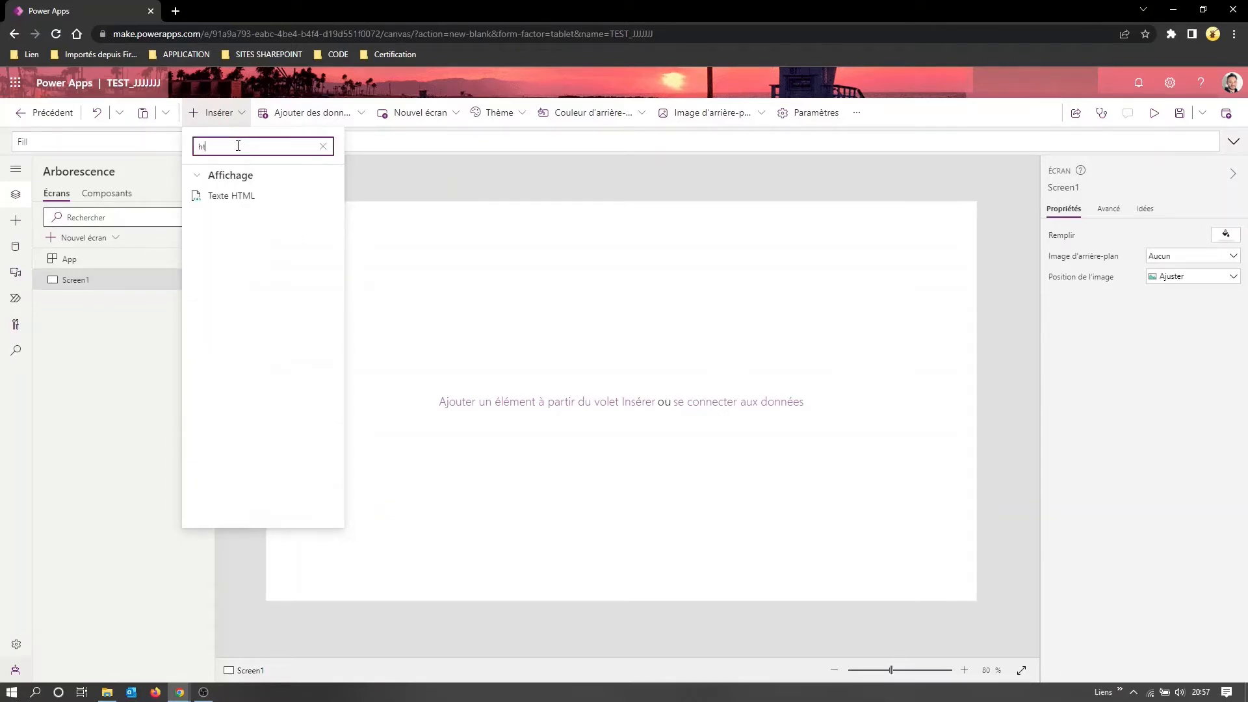
key("BackSpace")
key("BackSpace")
key("BackSpace")
key("BackSpace")
type("ga")
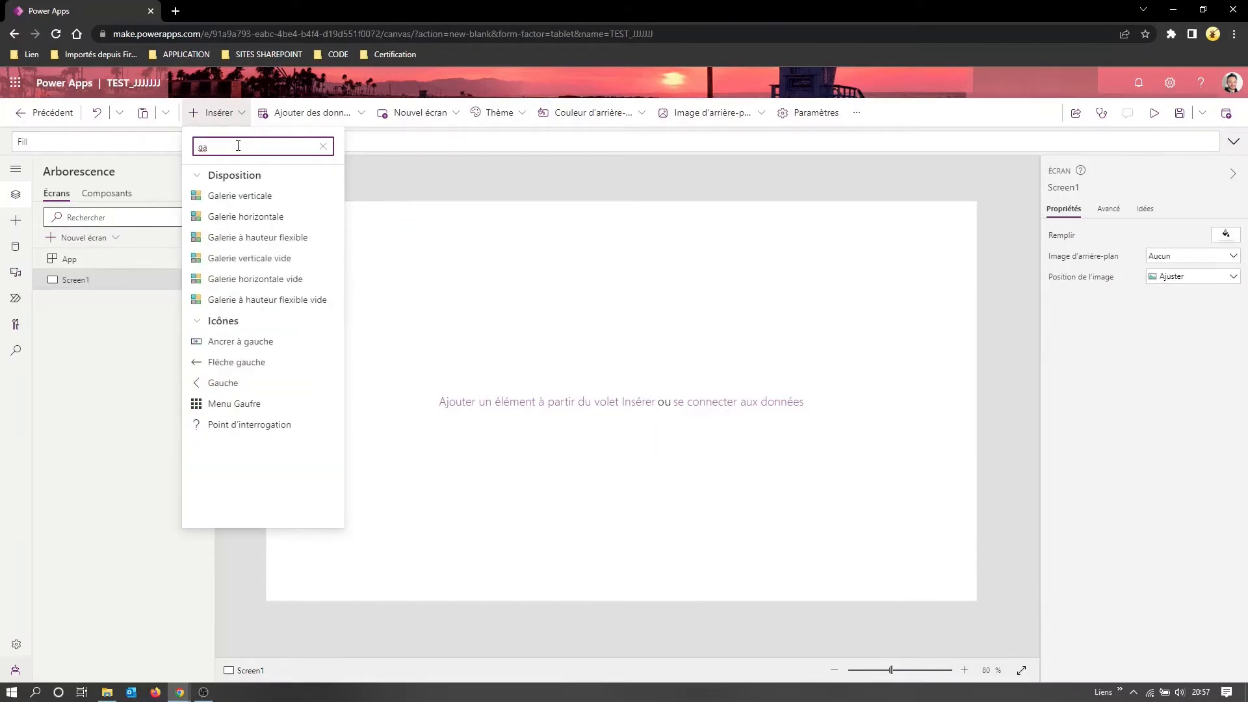
key("BackSpace")
key("BackSpace")
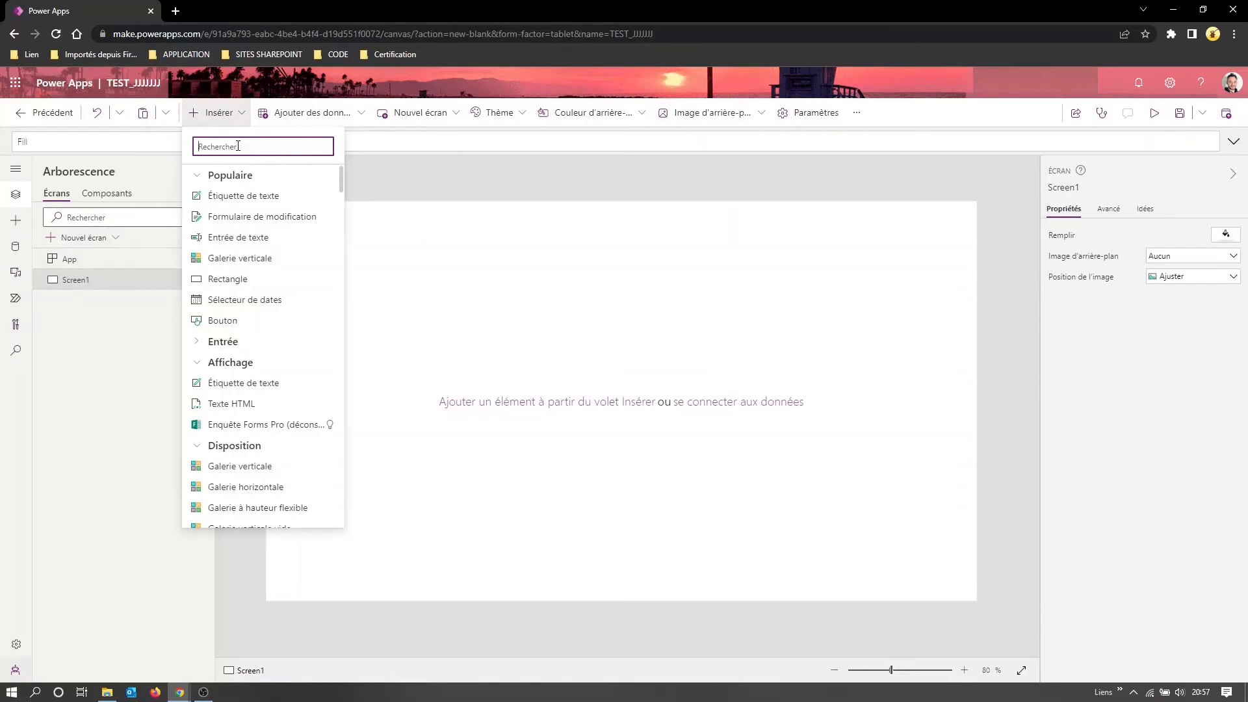
Search the insertable elements for "drop" and clear the search term
type("drop")
key("BackSpace")
key("BackSpace")
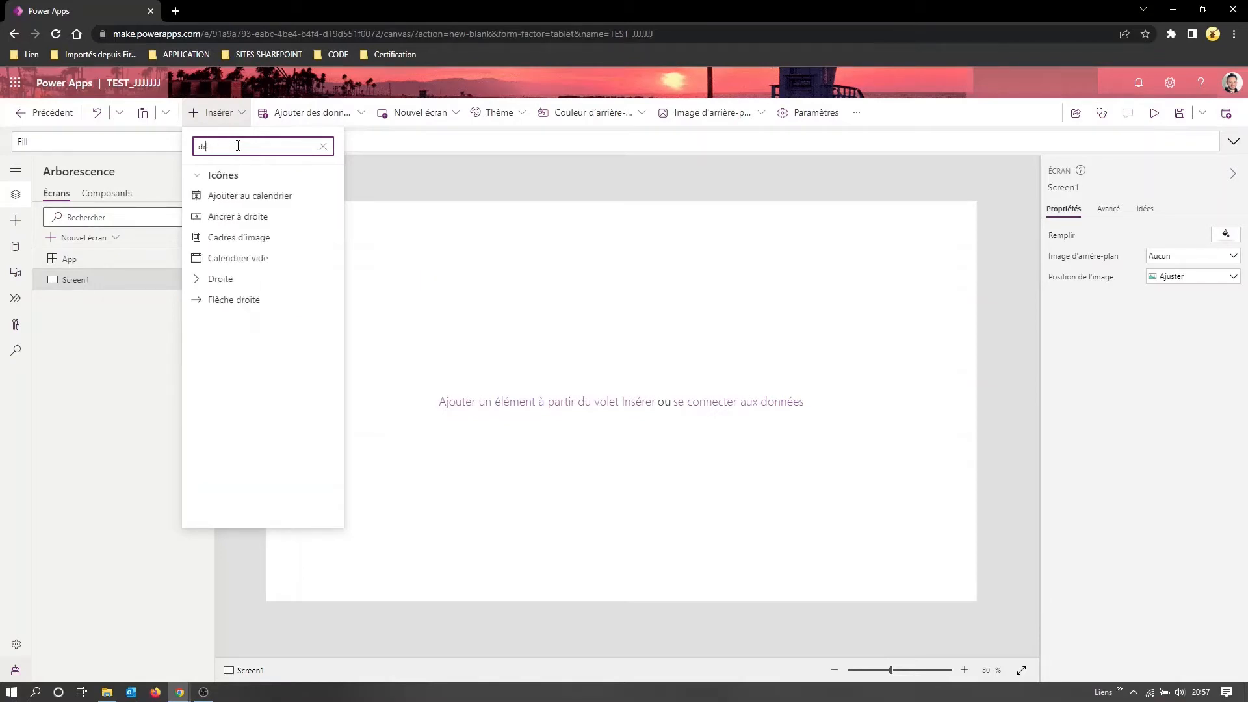
key("BackSpace")
key("BackSpace")
type("drop")
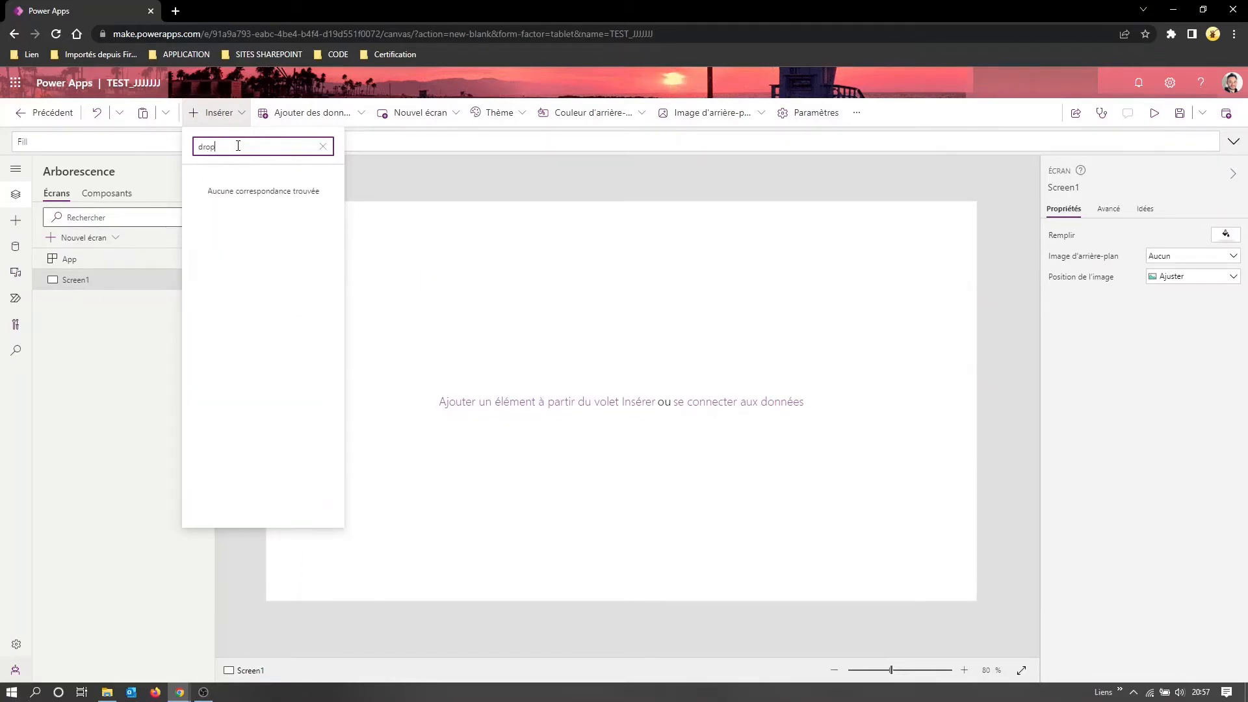
key("BackSpace")
key("BackSpace")
key("BackSpace")
key("BackSpace")
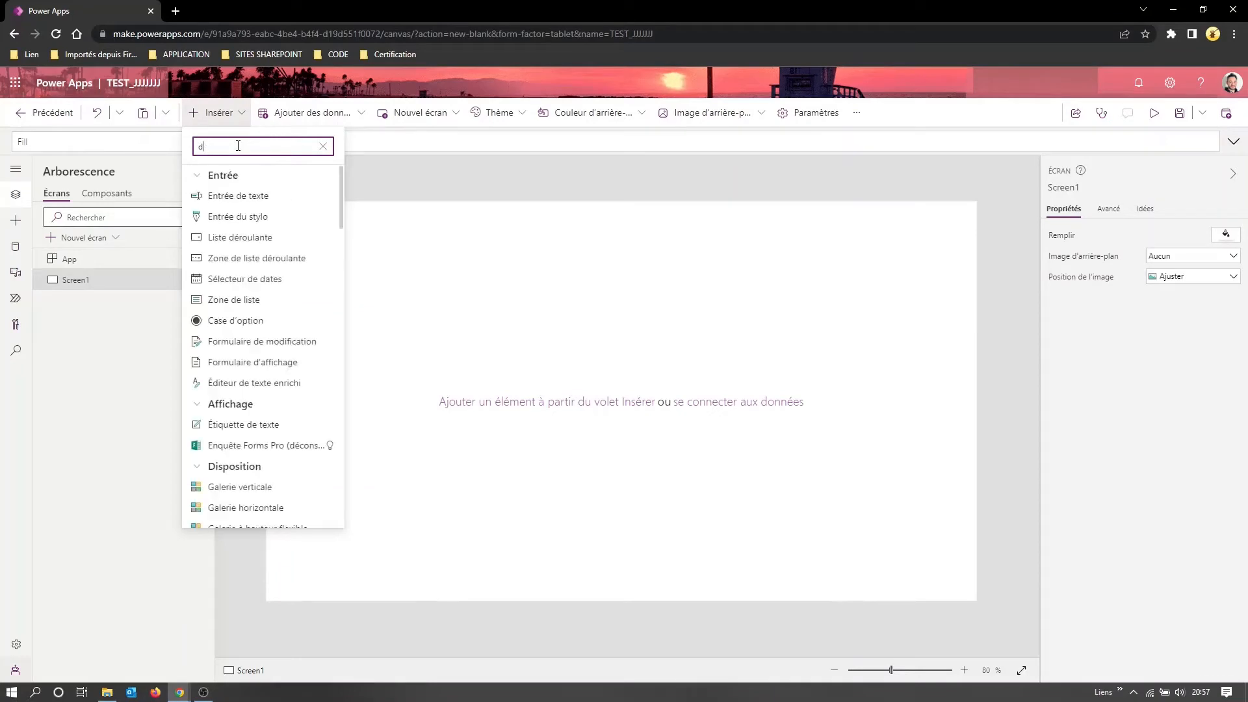
Search the insertable elements for "liste" and add a Liste déroulante control to Screen1
type("liste")
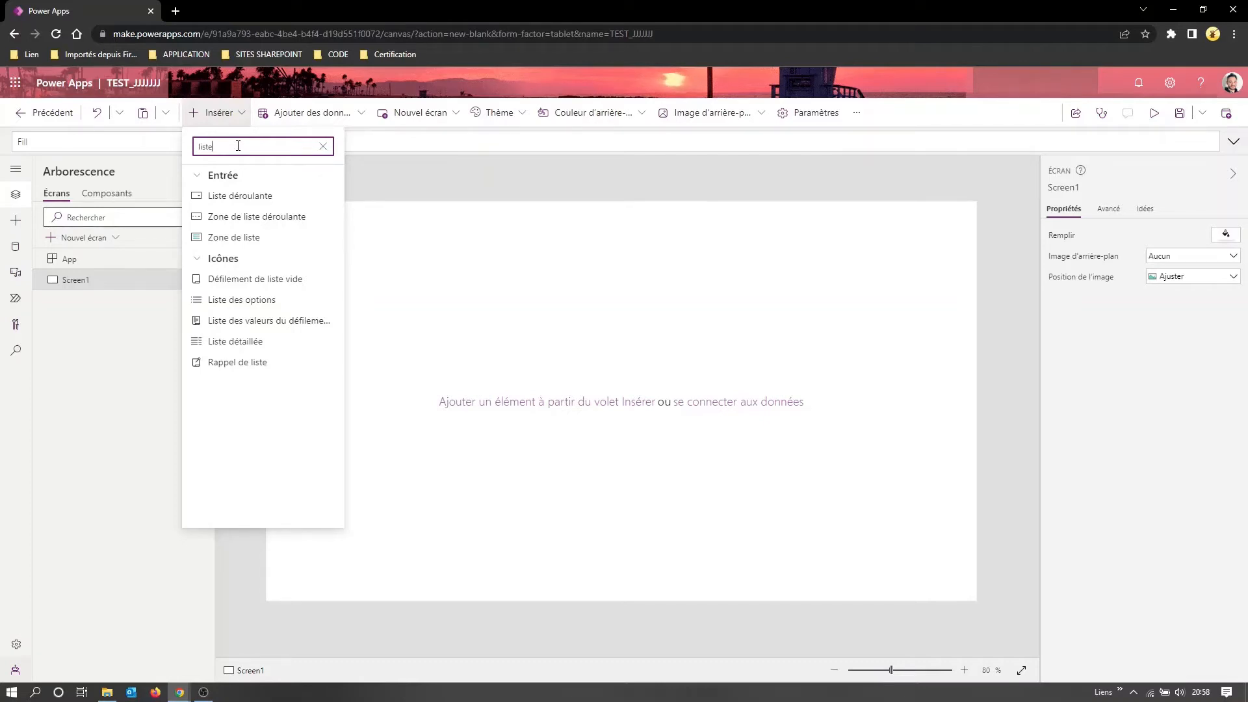
left_click(237, 196)
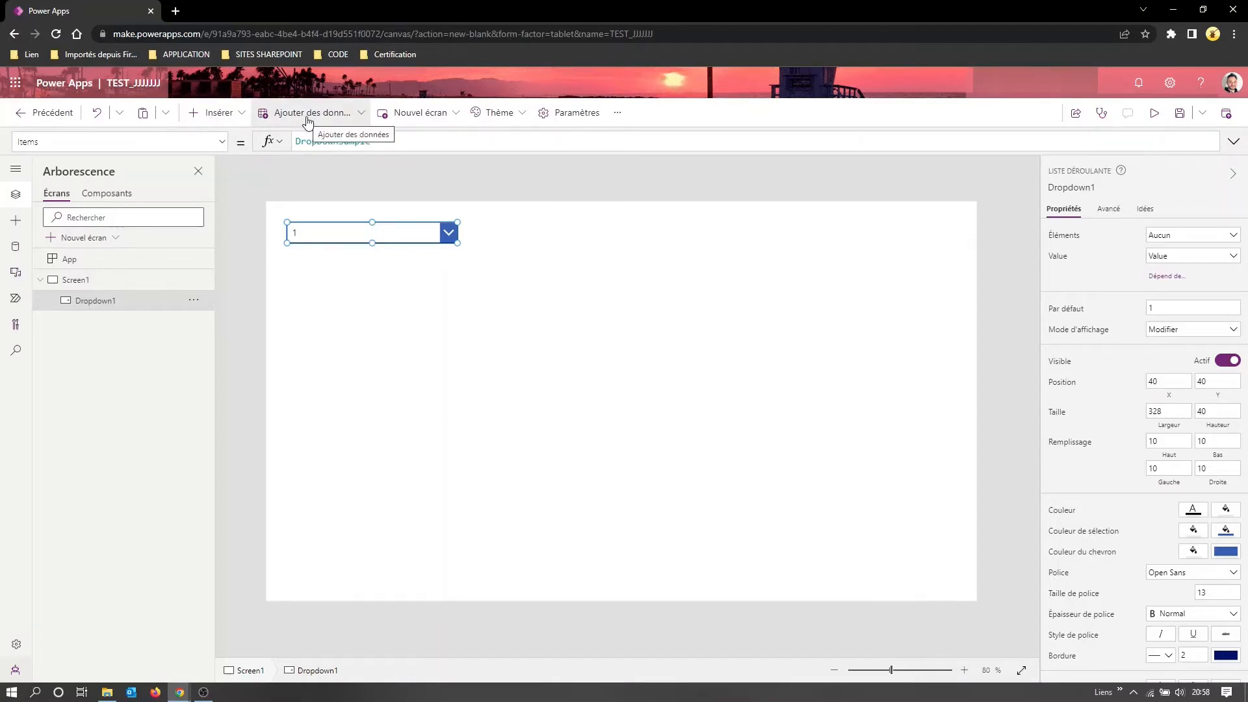
View the add-data options, and examine the Populaire and Entrée elements in the insert pane
left_click(362, 115)
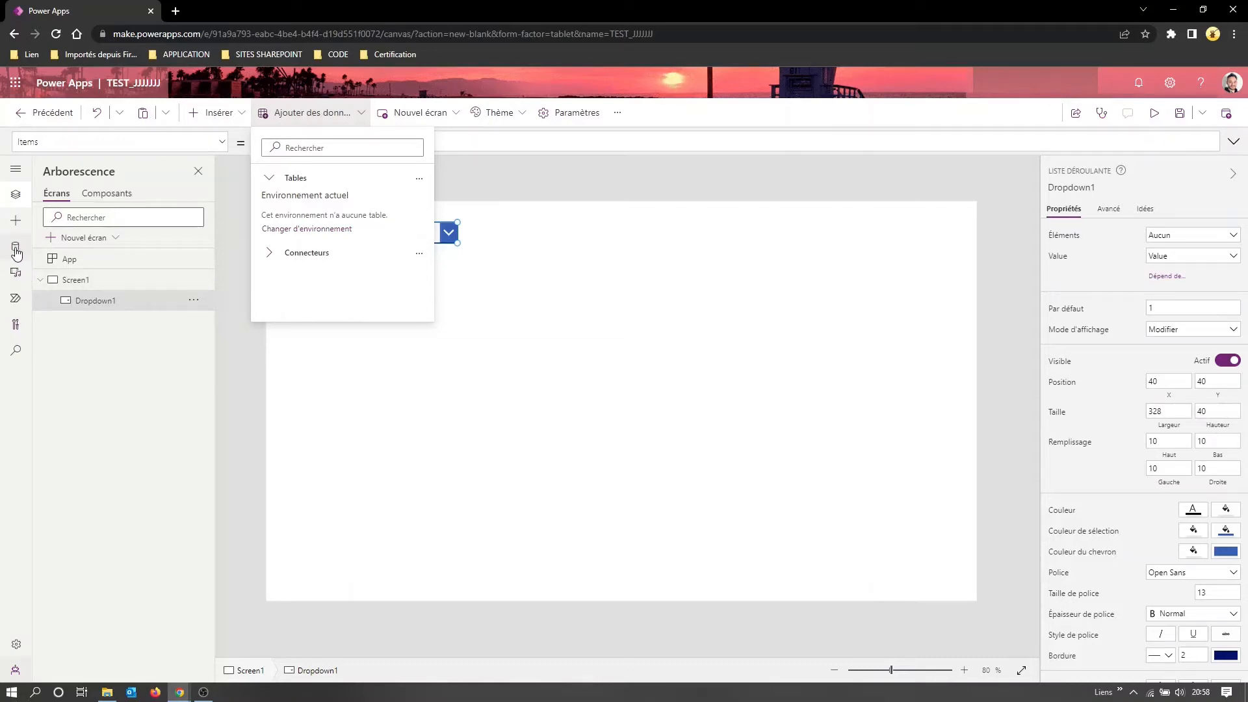
left_click(641, 239)
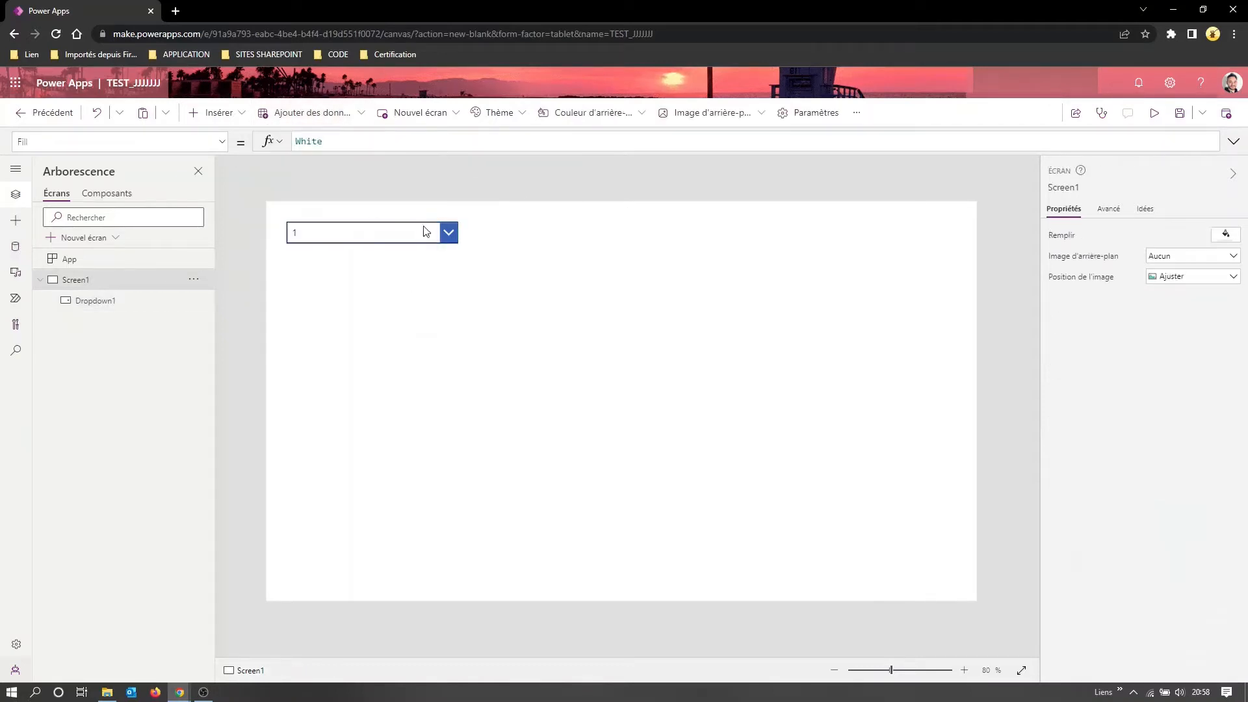
left_click(15, 221)
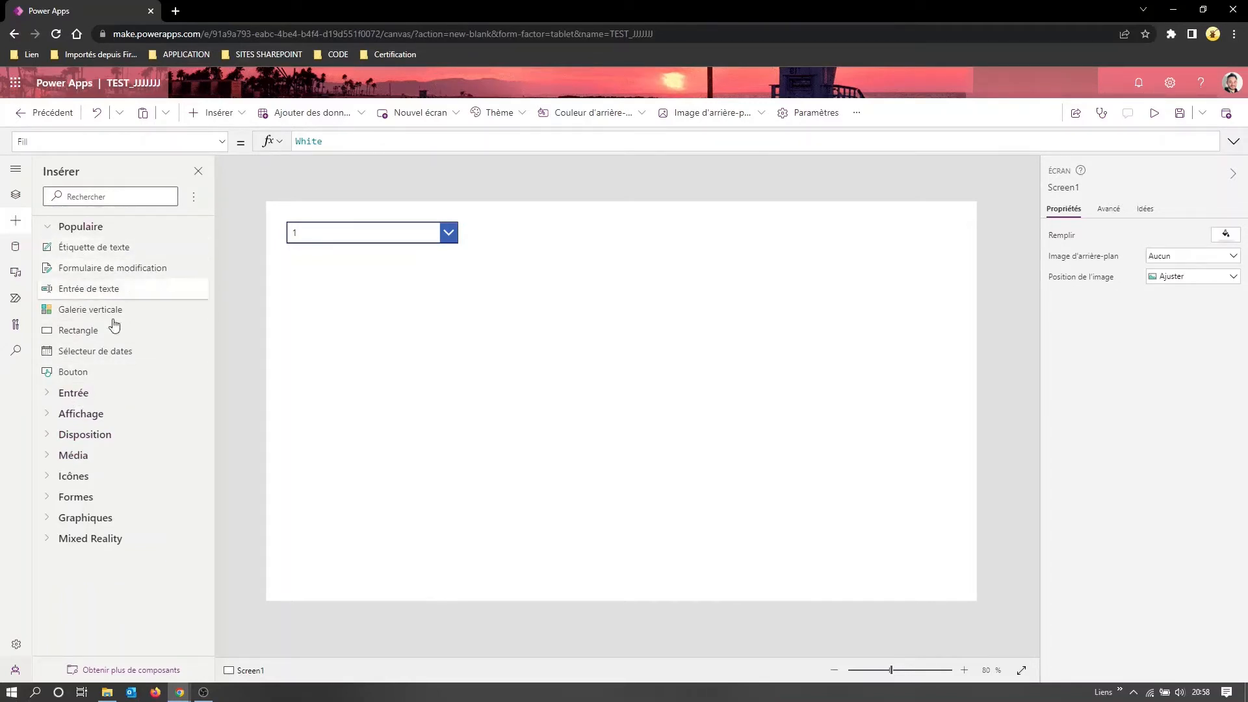
left_click(49, 393)
scroll(127, 518, "down", 3)
scroll(128, 518, "up", 3)
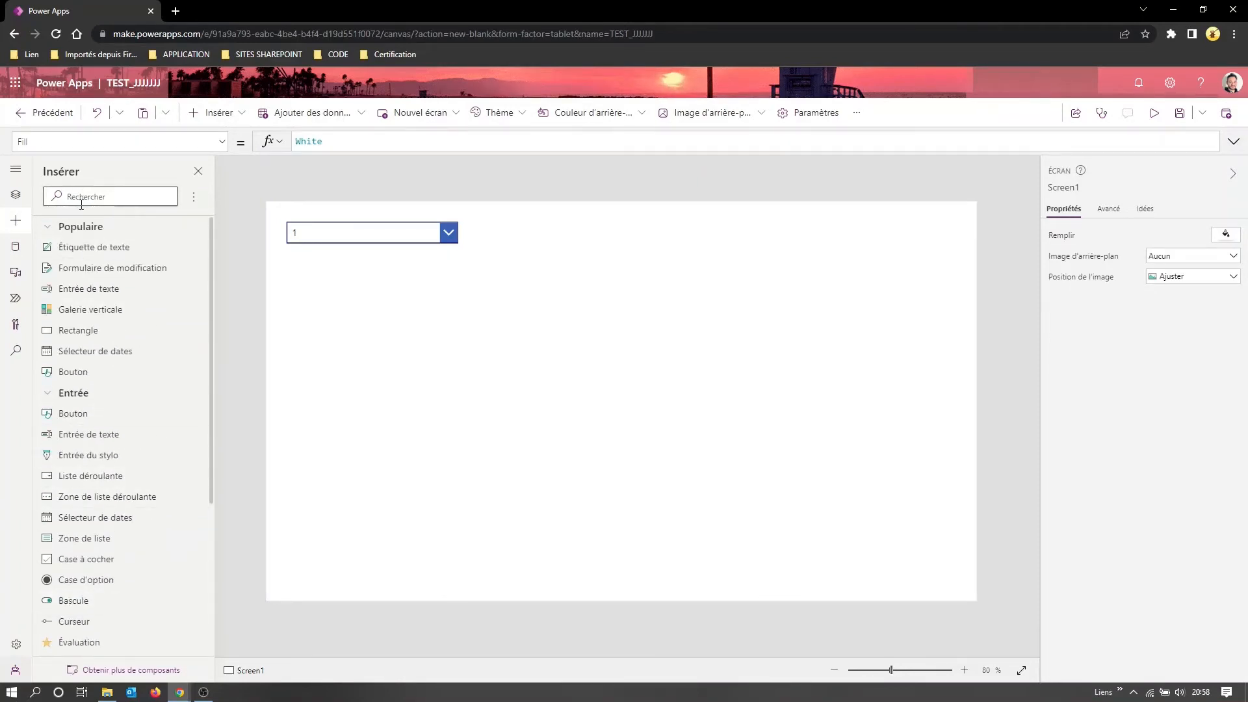
Examine the tables and connectors offered as data sources for the app, and close the data pane
left_click(16, 250)
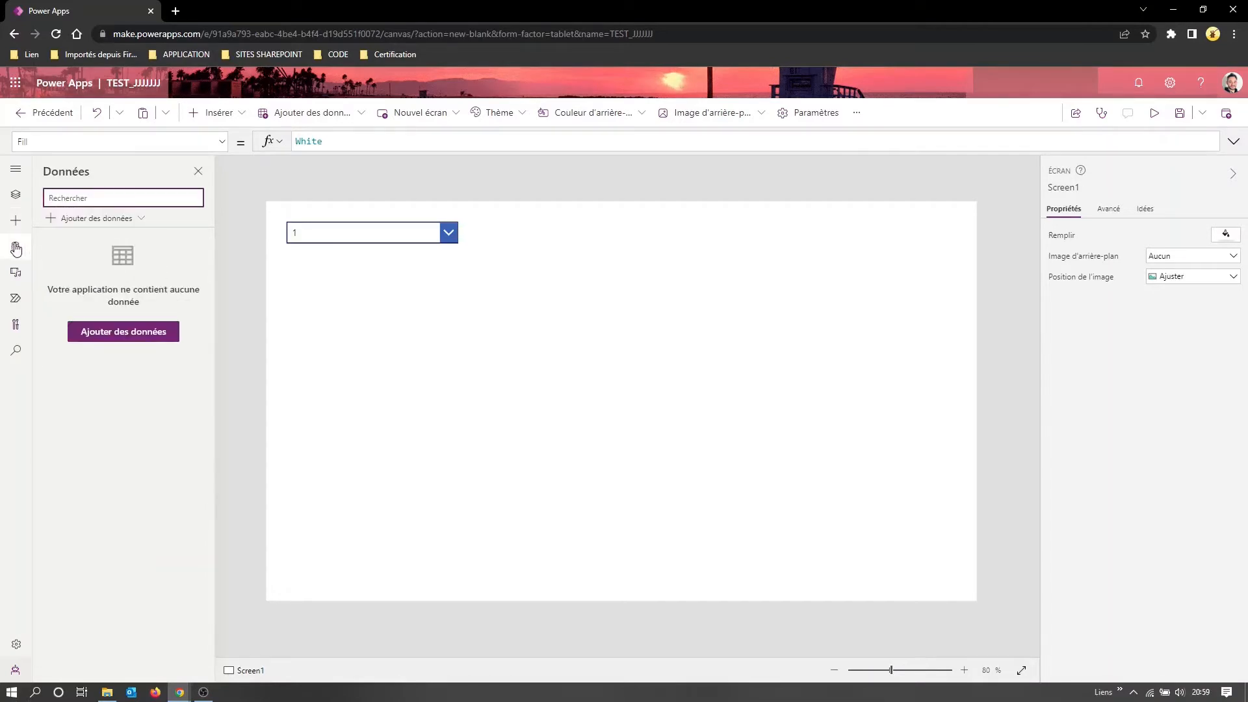
left_click(361, 117)
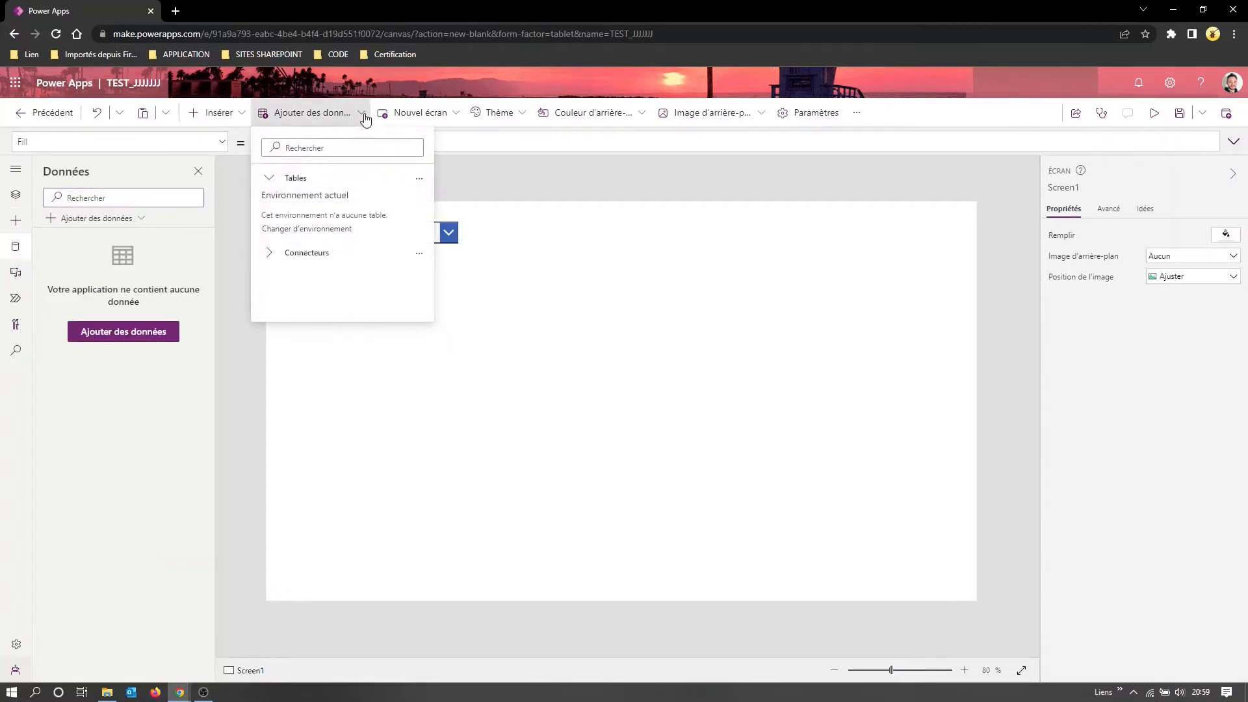
left_click(114, 219)
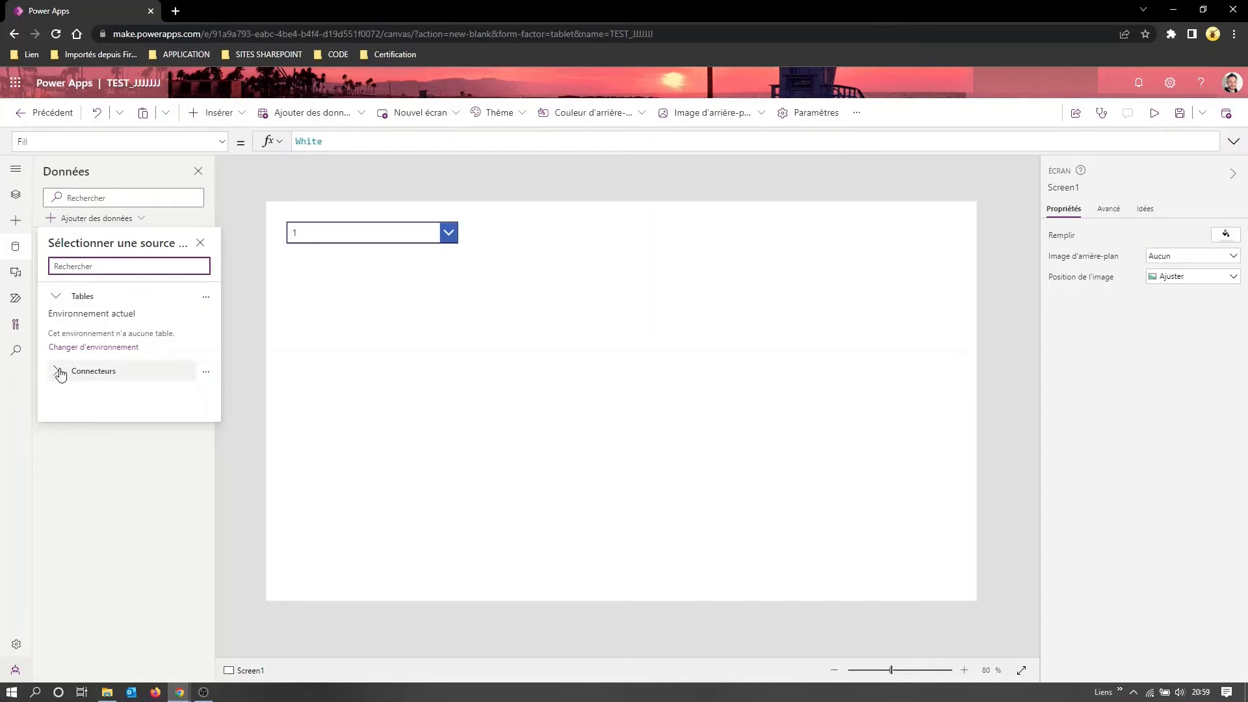
left_click(101, 371)
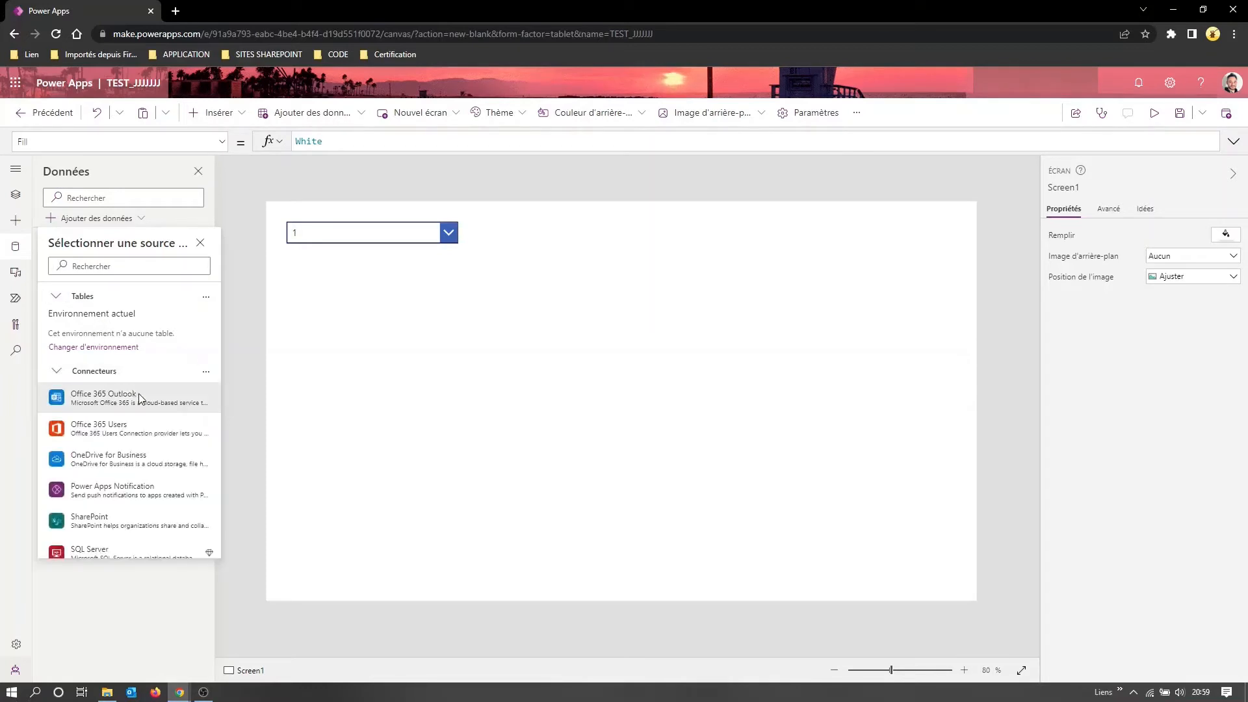
mouse_move(90, 387)
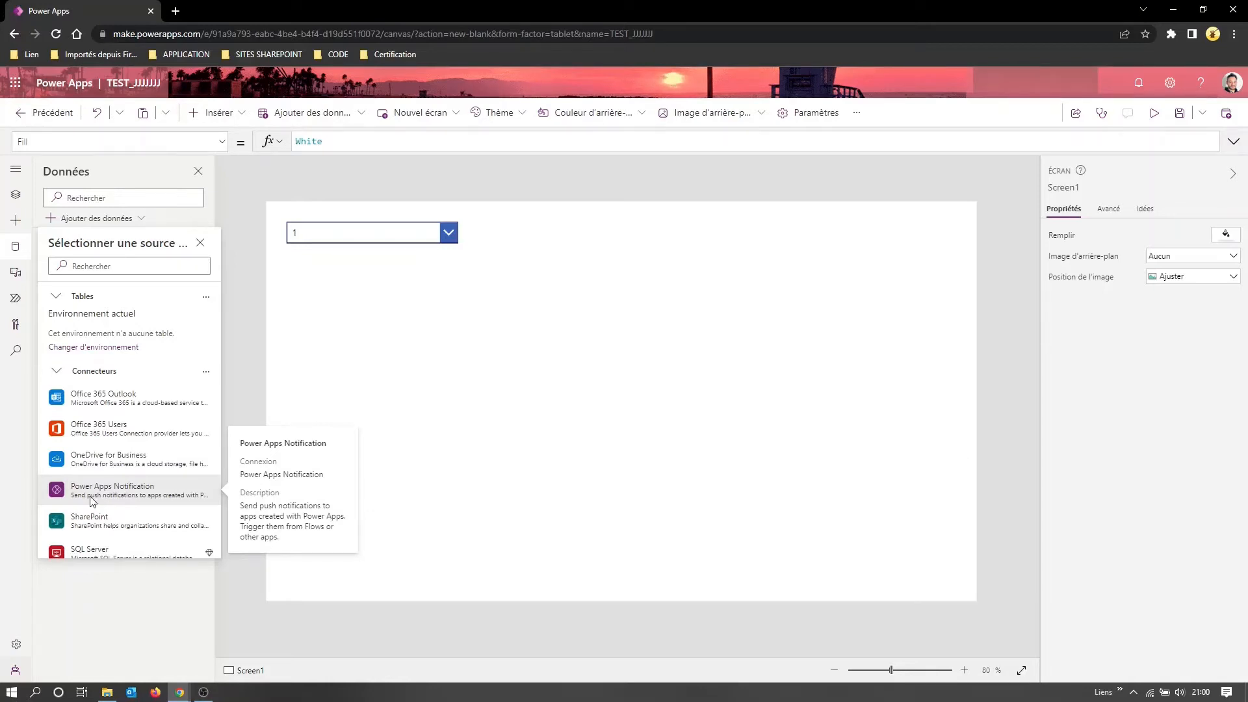
scroll(116, 504, "down", 1)
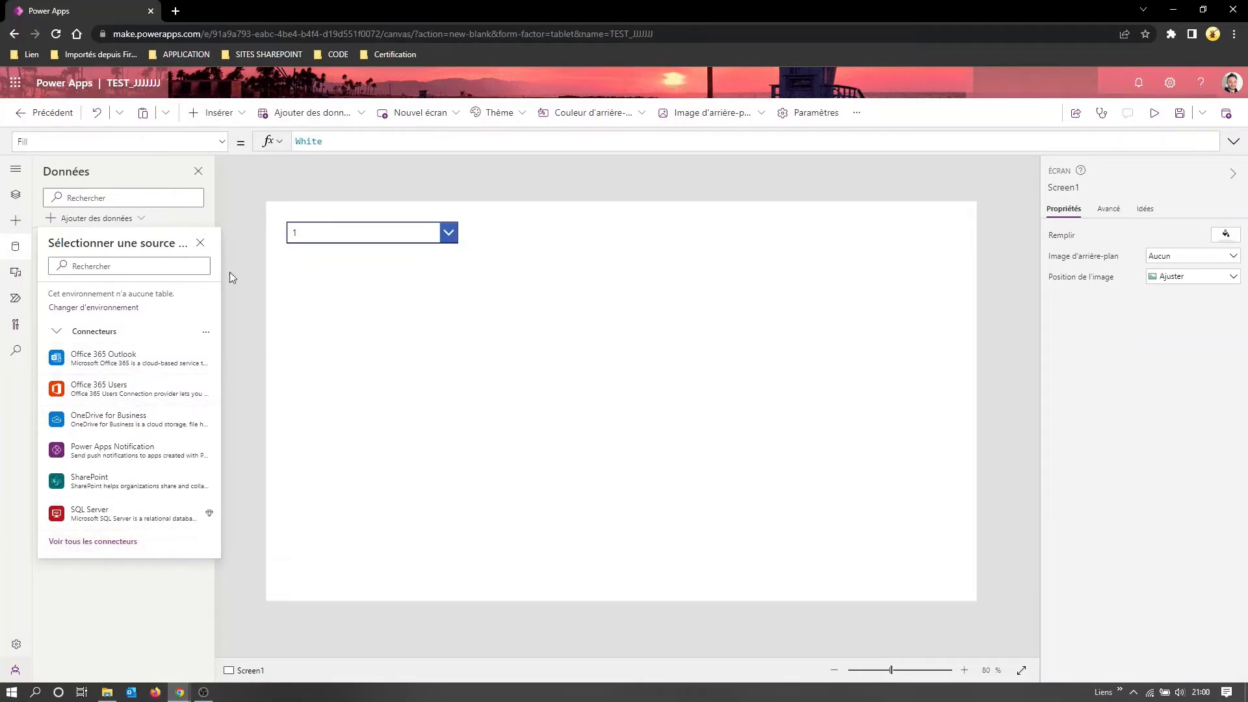
left_click(236, 203)
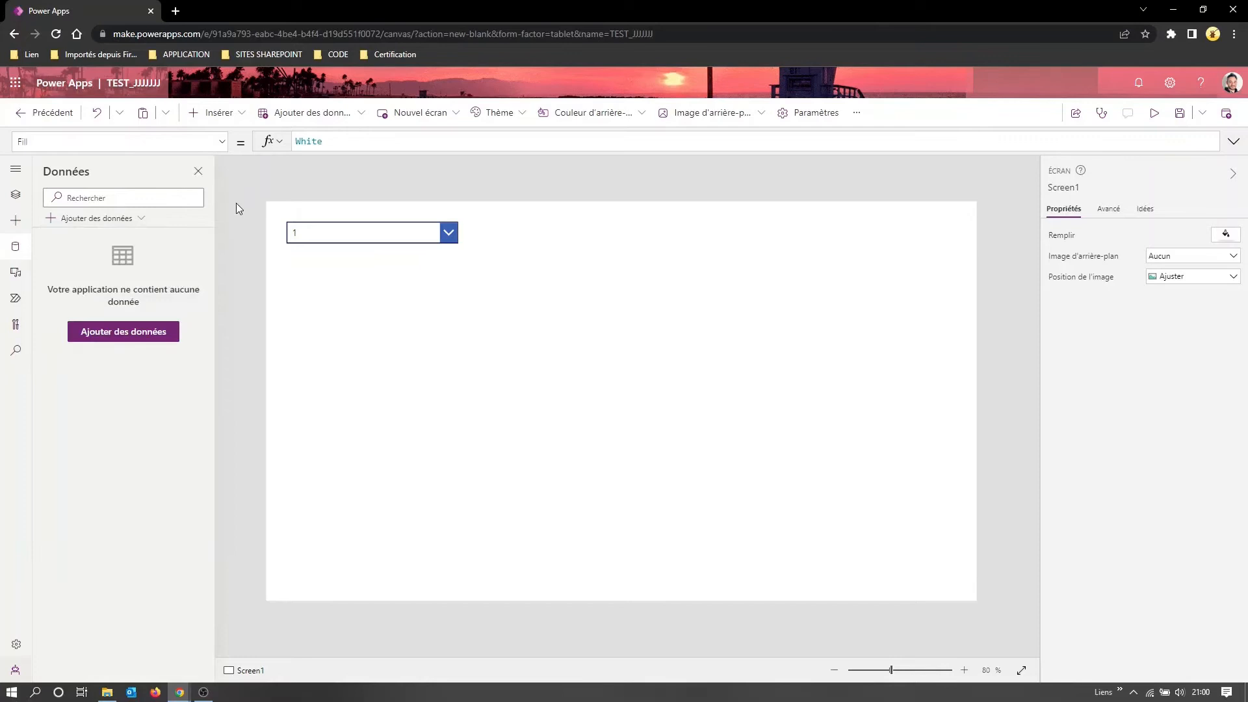
left_click(198, 171)
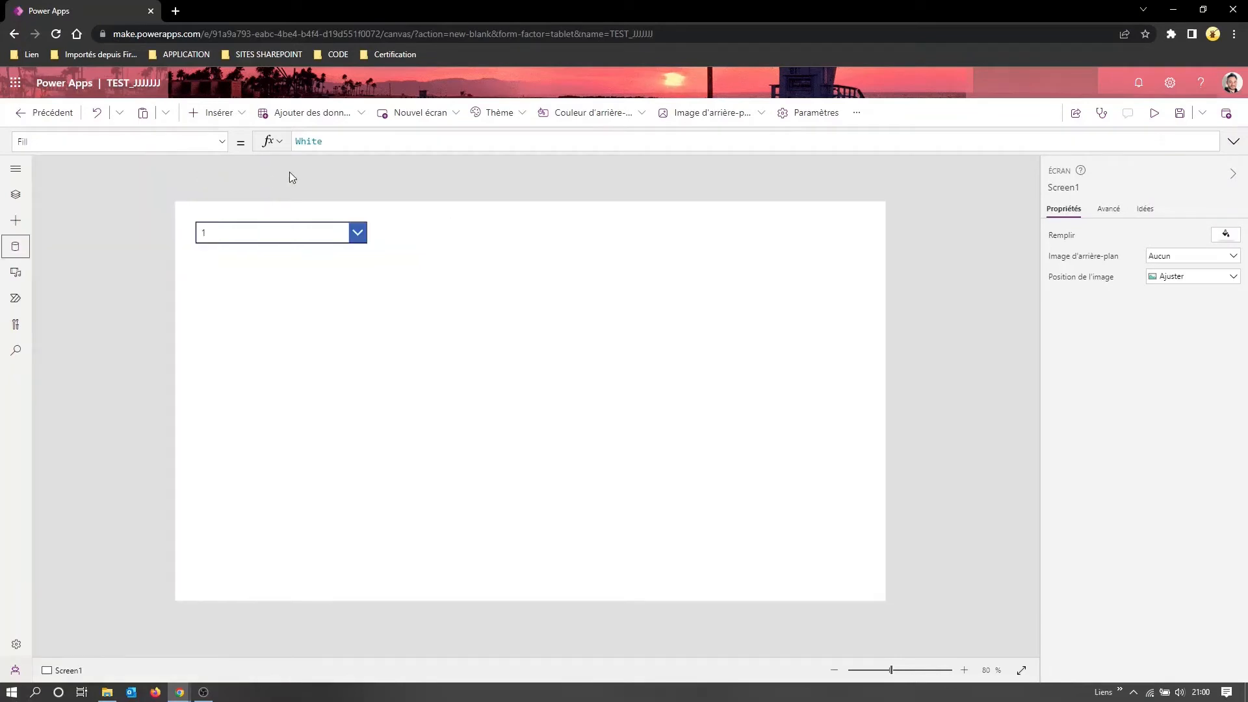
Examine the Média, Power Automate, Outils avancés and Rechercher panes
left_click(16, 273)
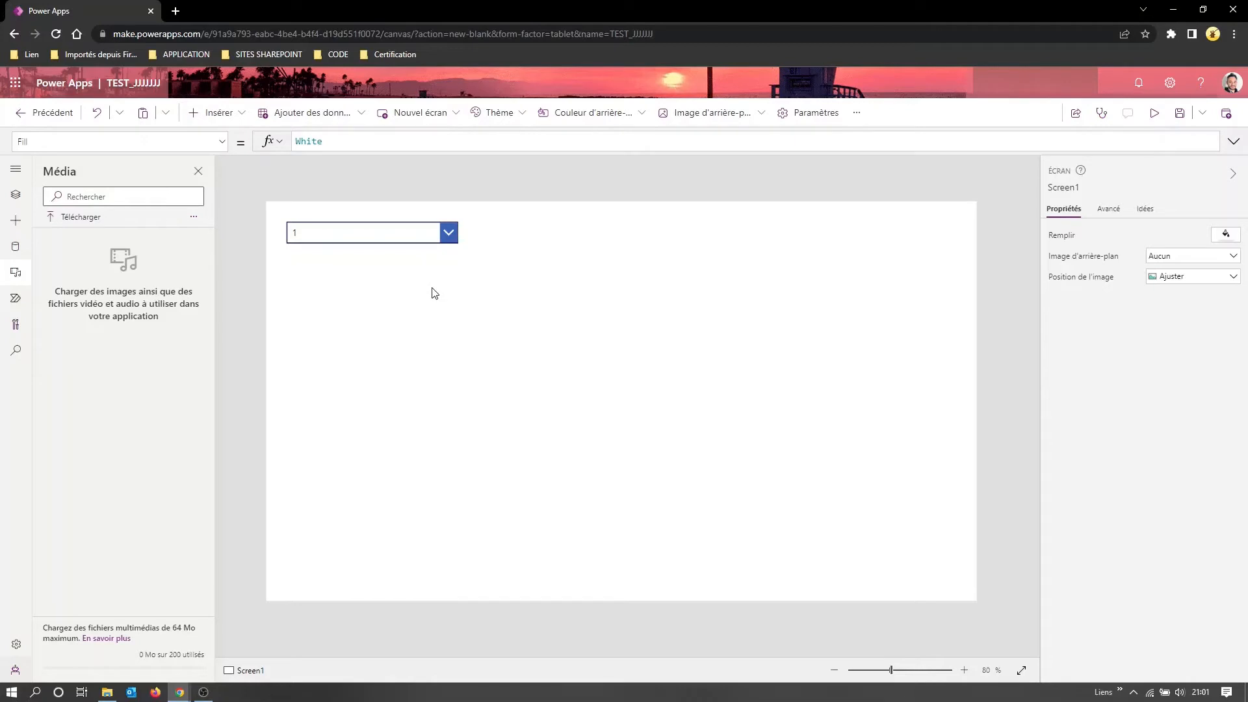
left_click(17, 301)
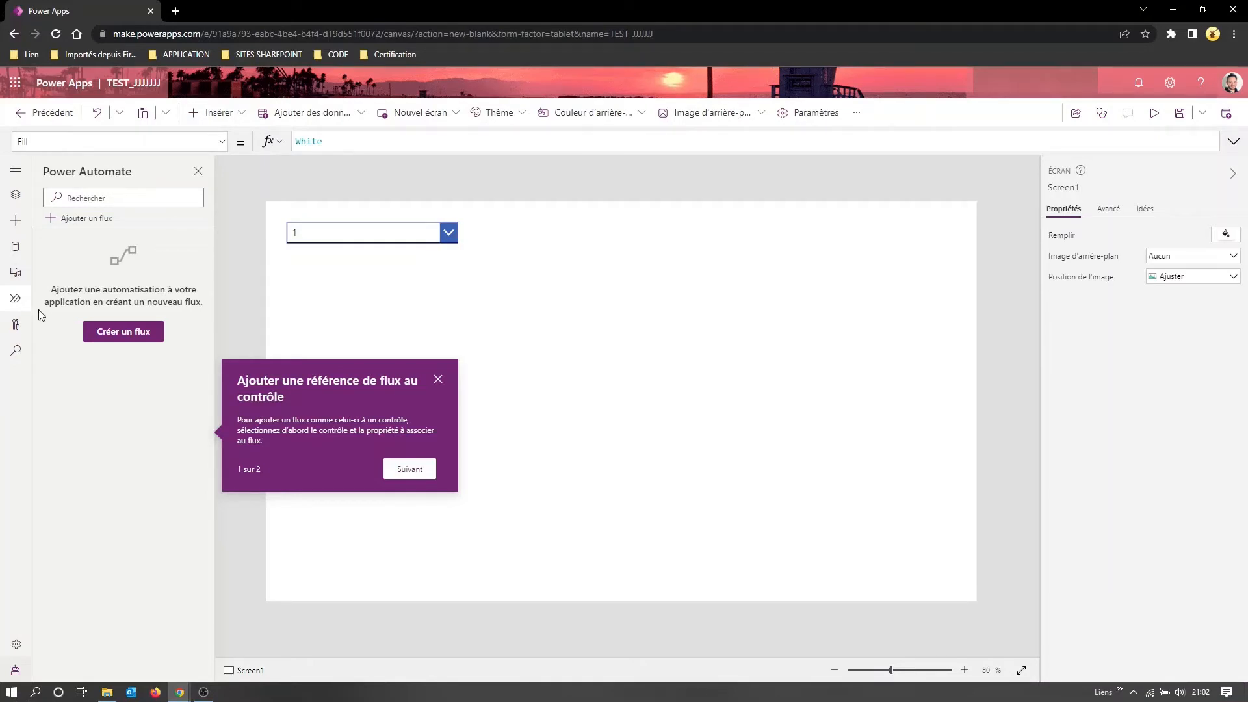
left_click(16, 325)
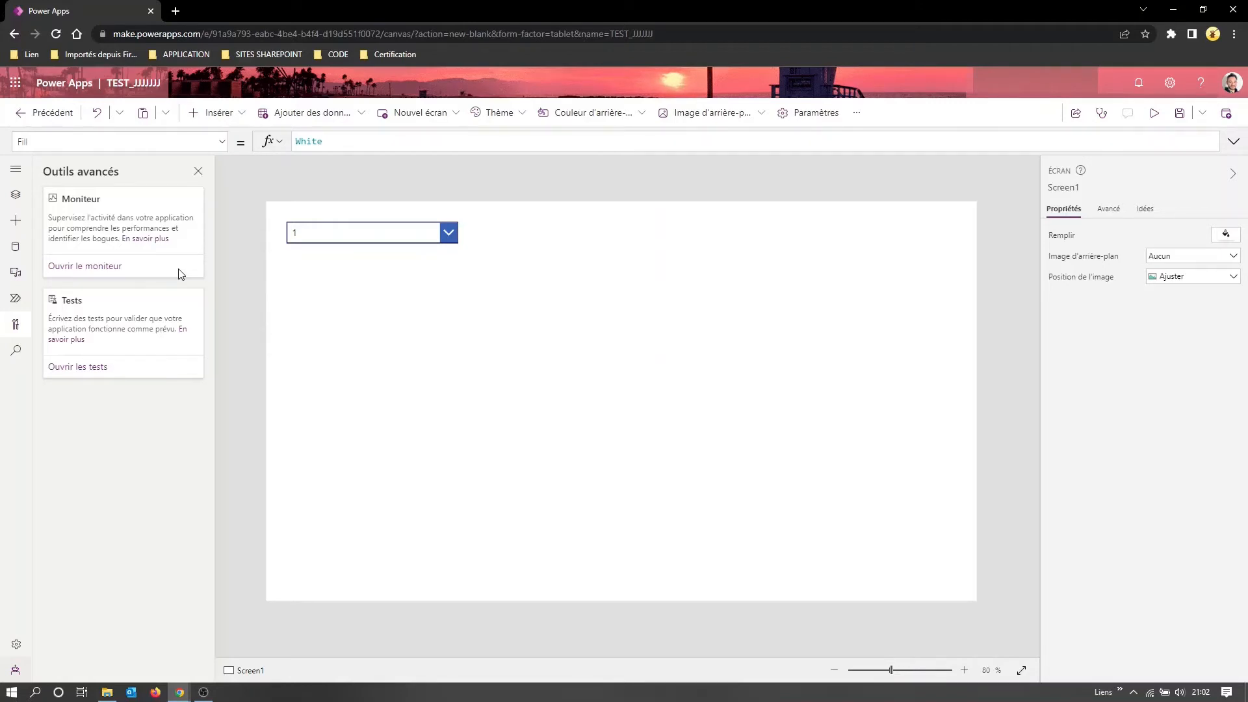
left_click(15, 353)
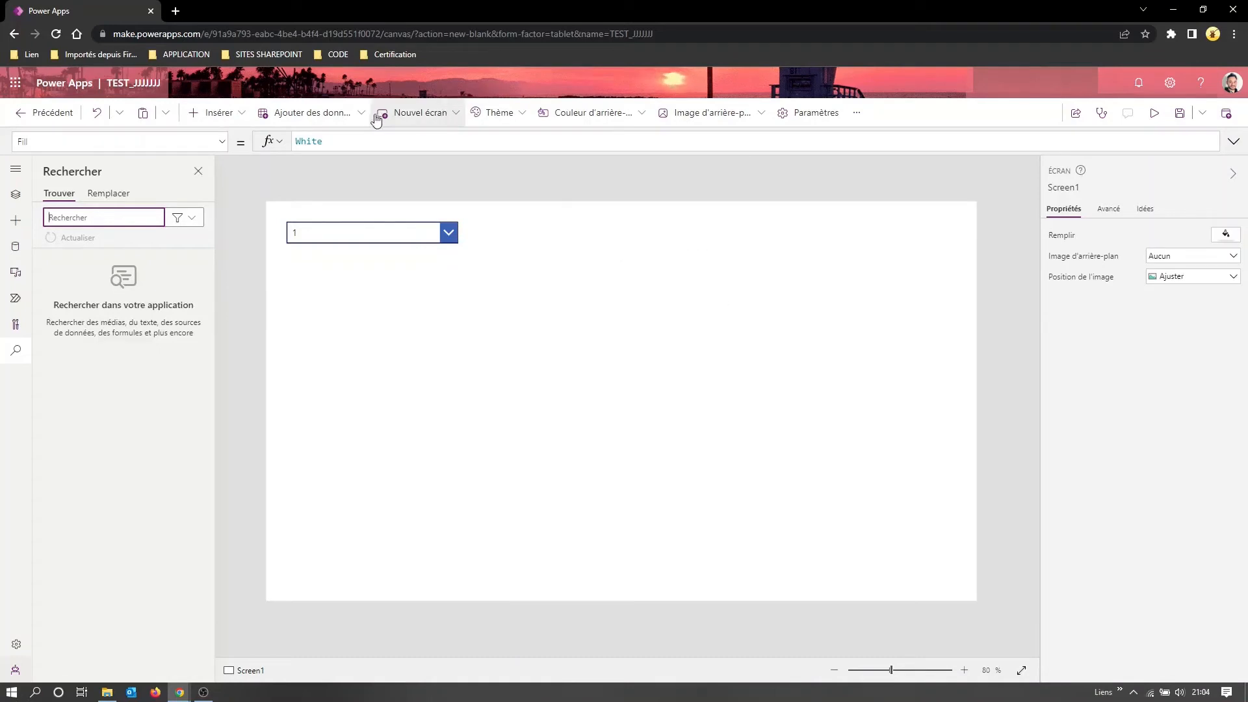
Examine the new-screen templates under Dispositions and Scénarios, and view the standard themes
left_click(457, 117)
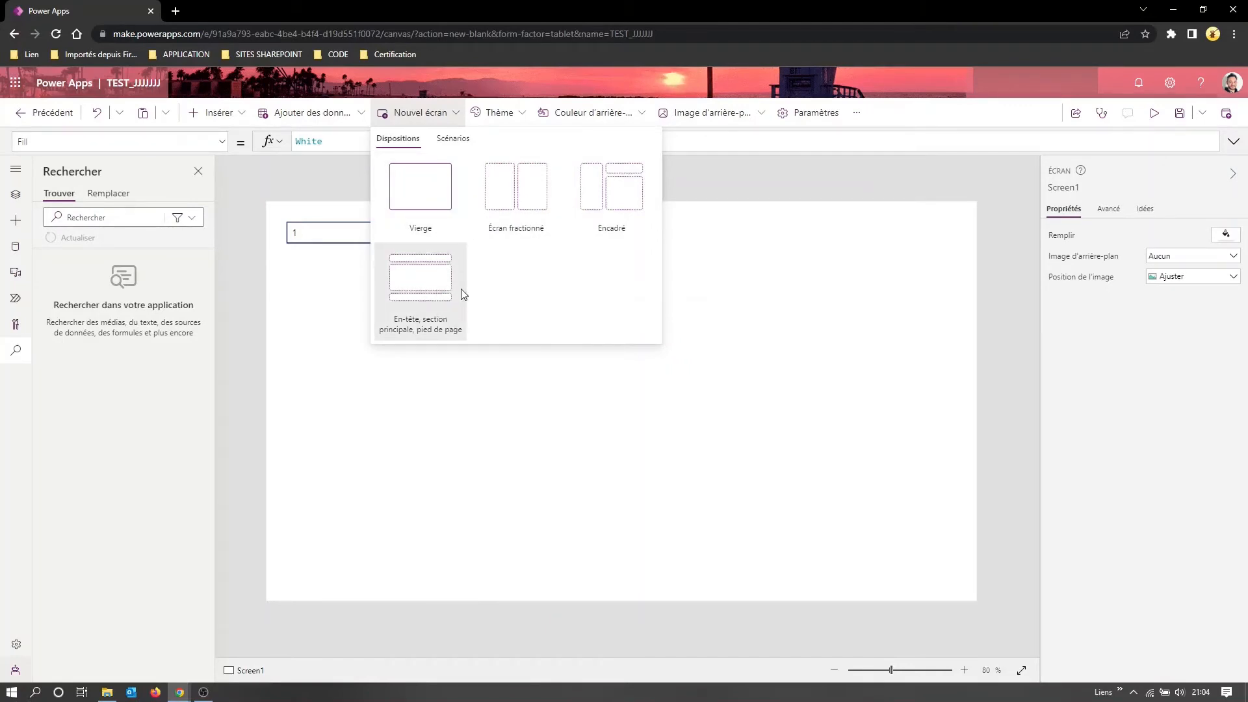
left_click(455, 140)
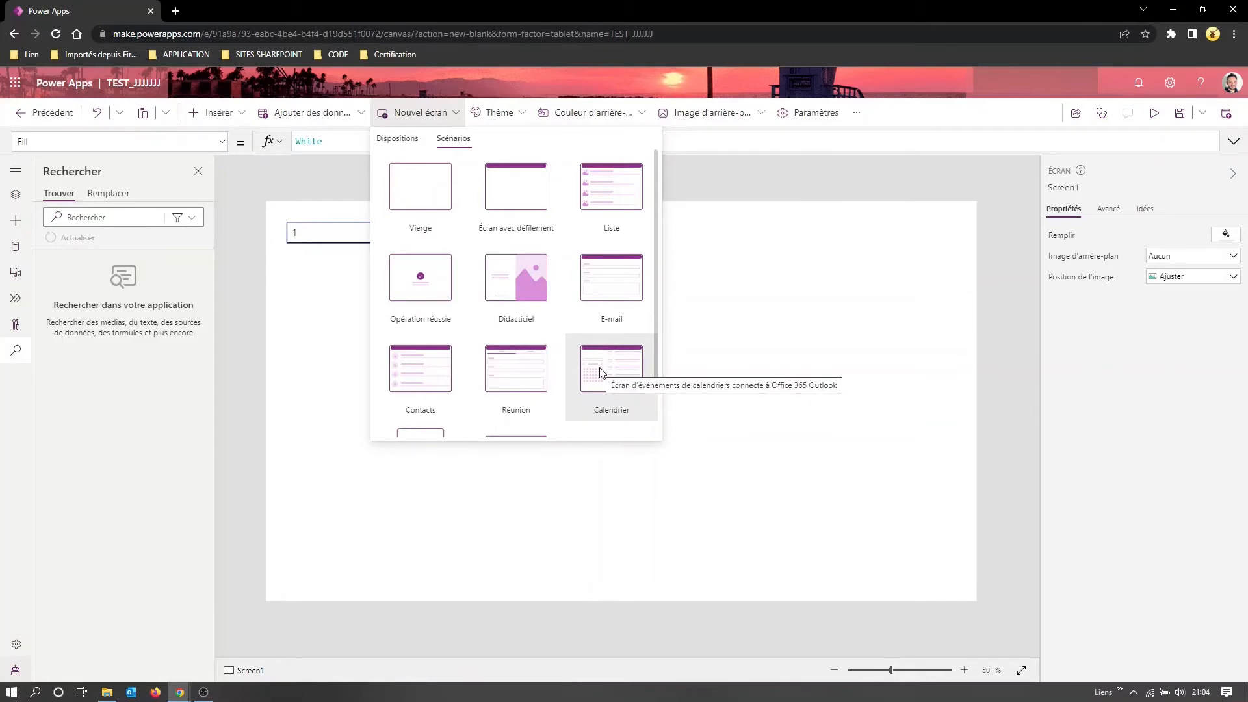
scroll(553, 251, "down", 2)
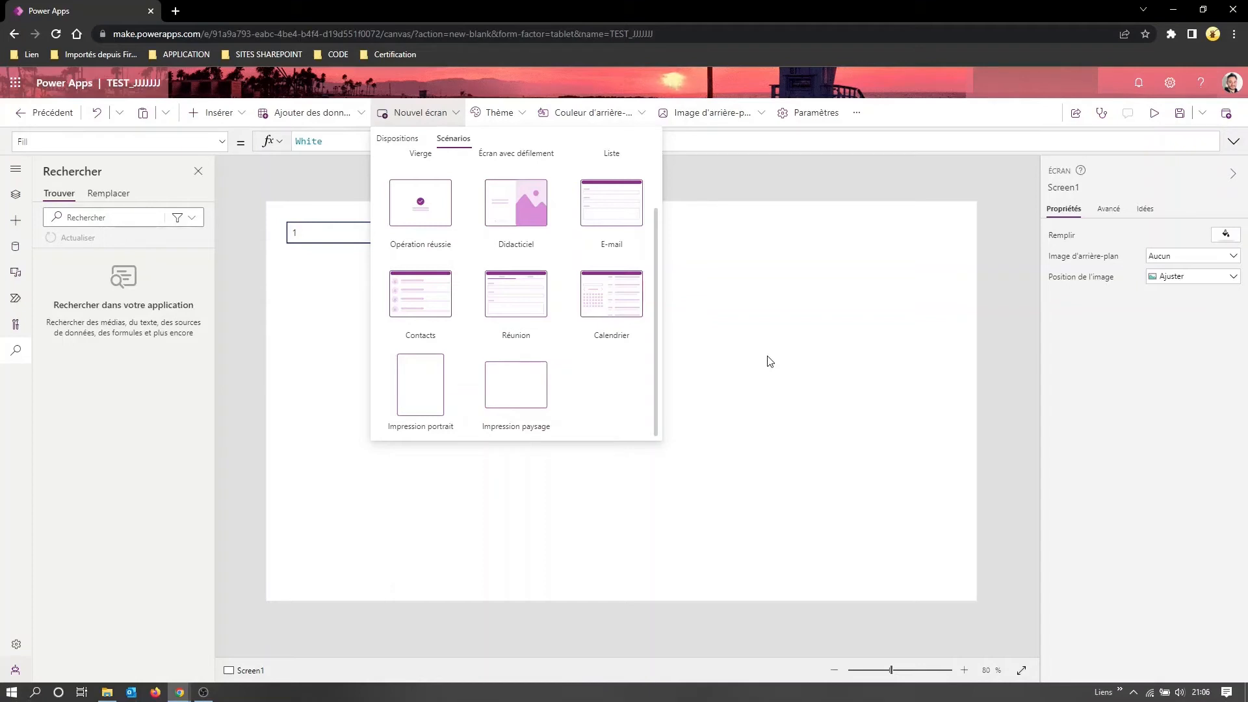
scroll(583, 358, "up", 1)
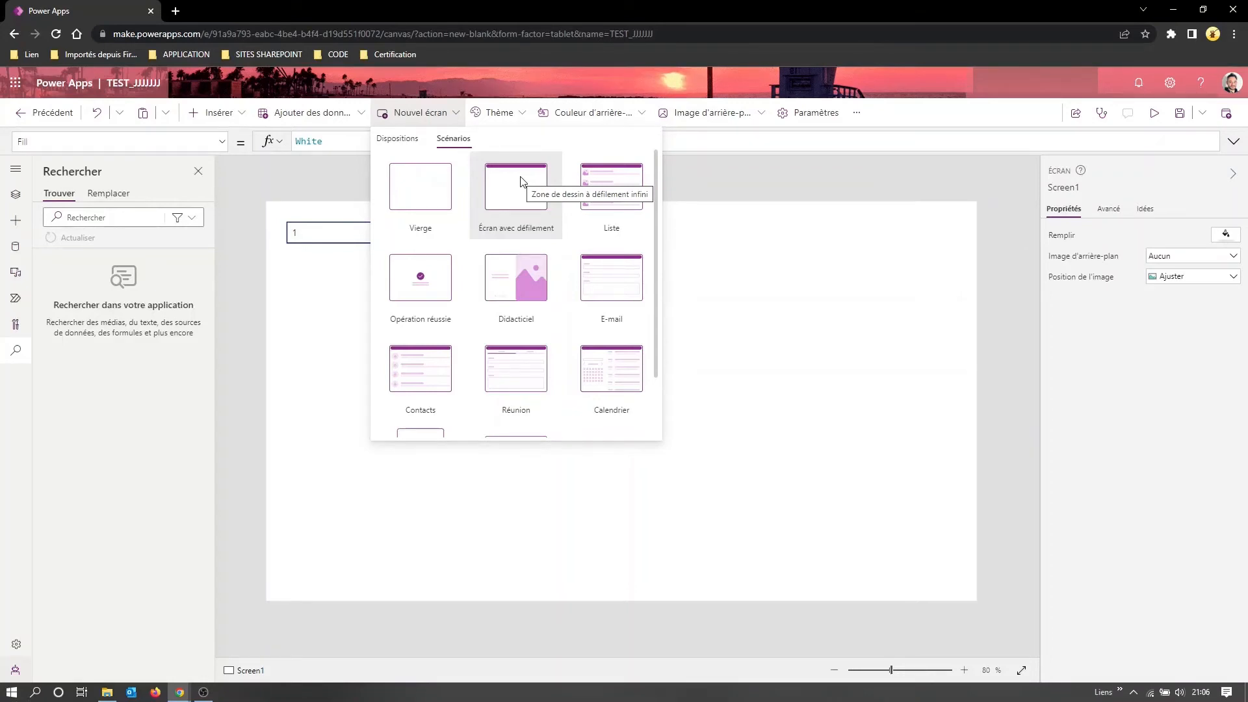
left_click(526, 114)
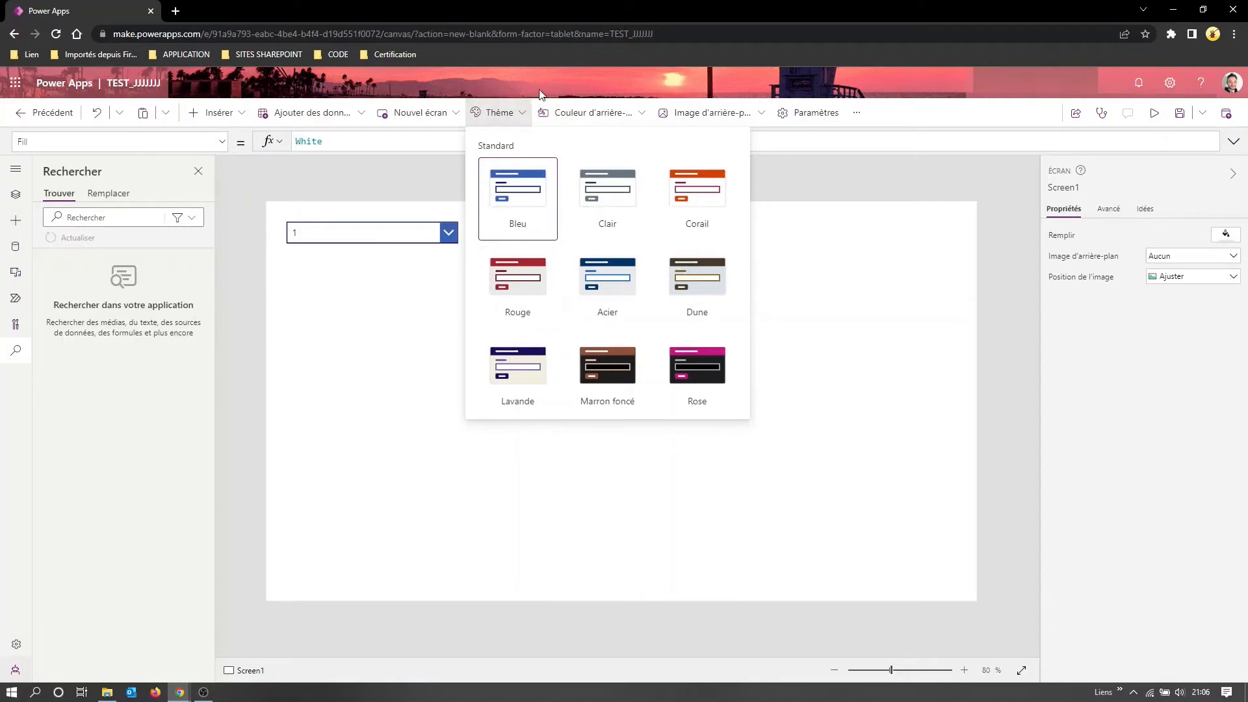
Set Screen1's background colour to grey RGBA(149; 149; 149; 1) and view the background image options
left_click(646, 115)
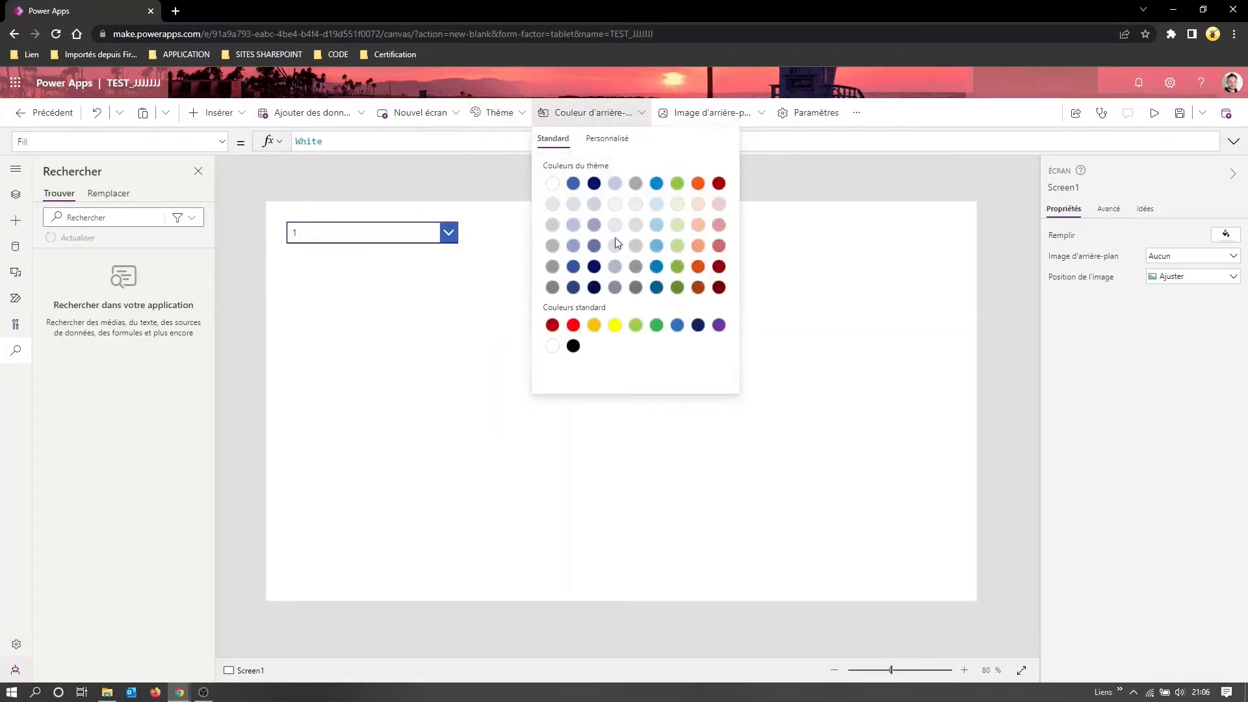
left_click(636, 267)
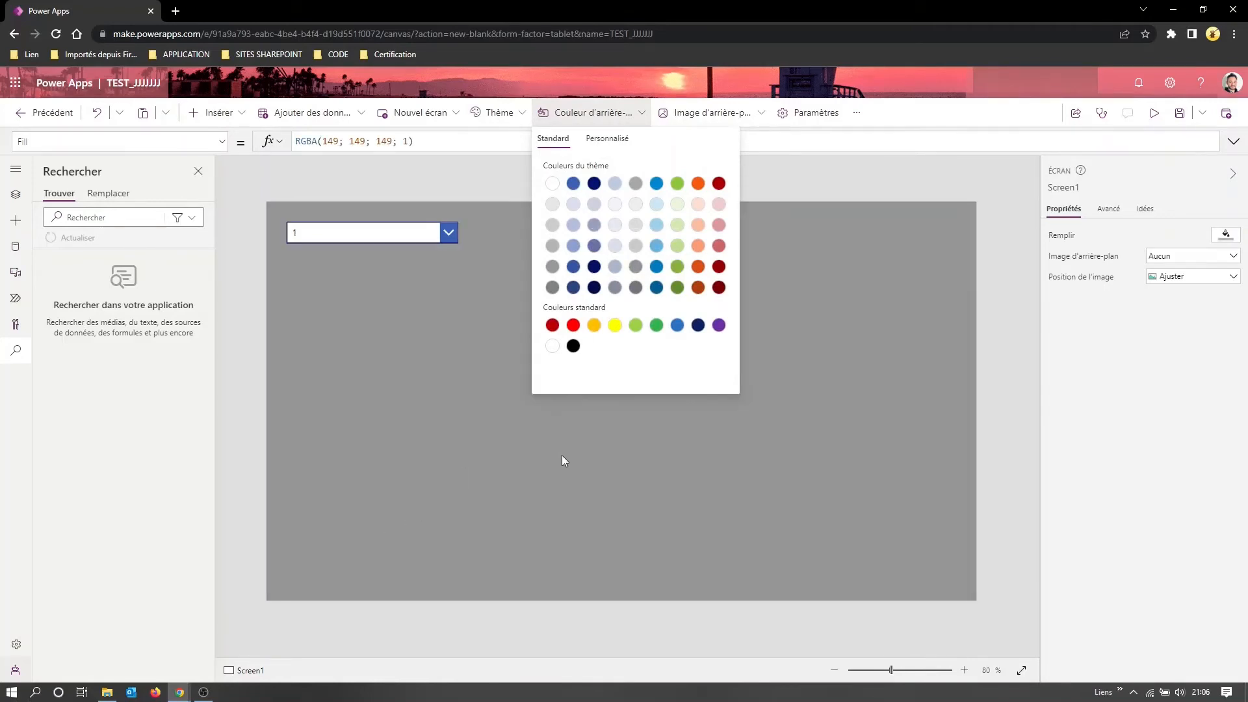
left_click(762, 115)
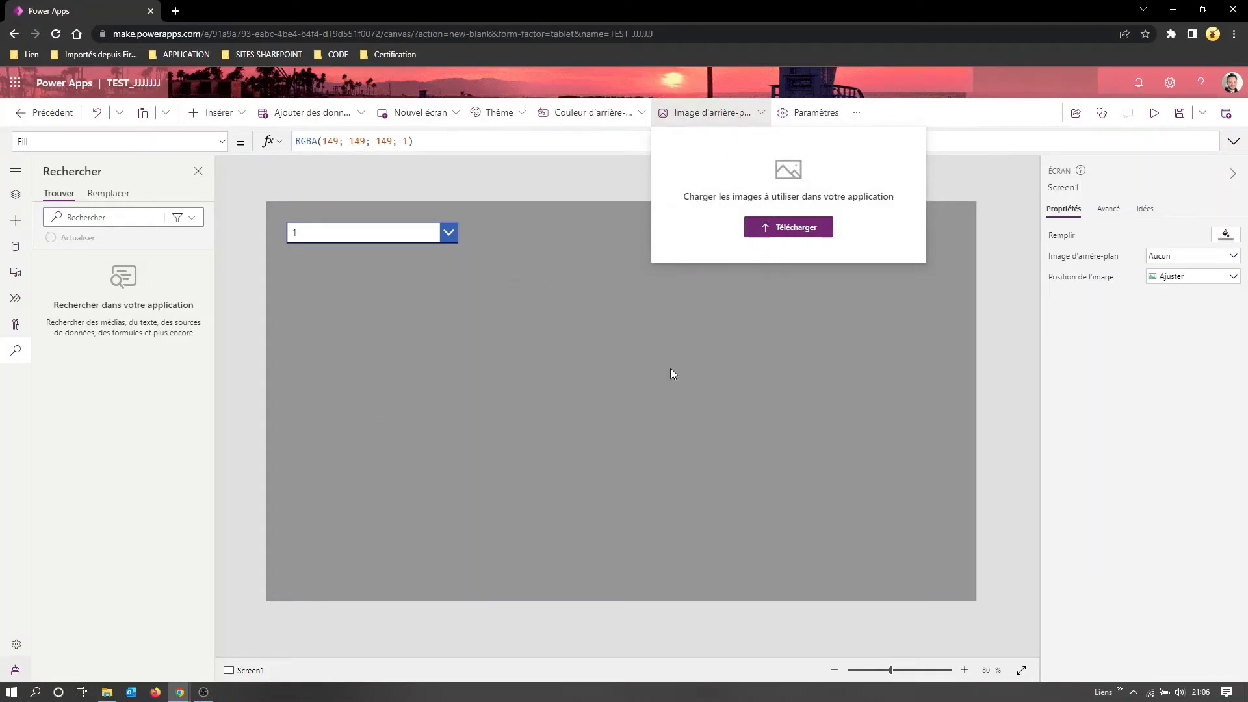
Open the app's general settings and switch automatic saving off and back on
left_click(814, 114)
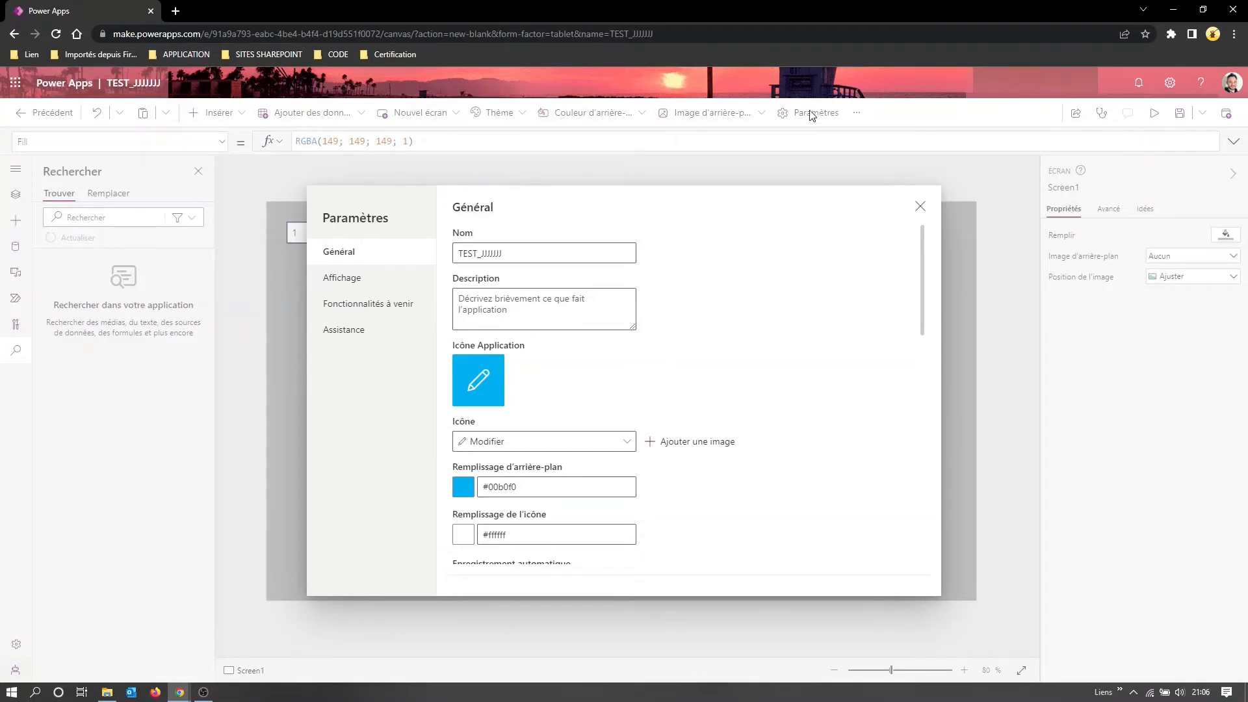
scroll(764, 348, "down", 3)
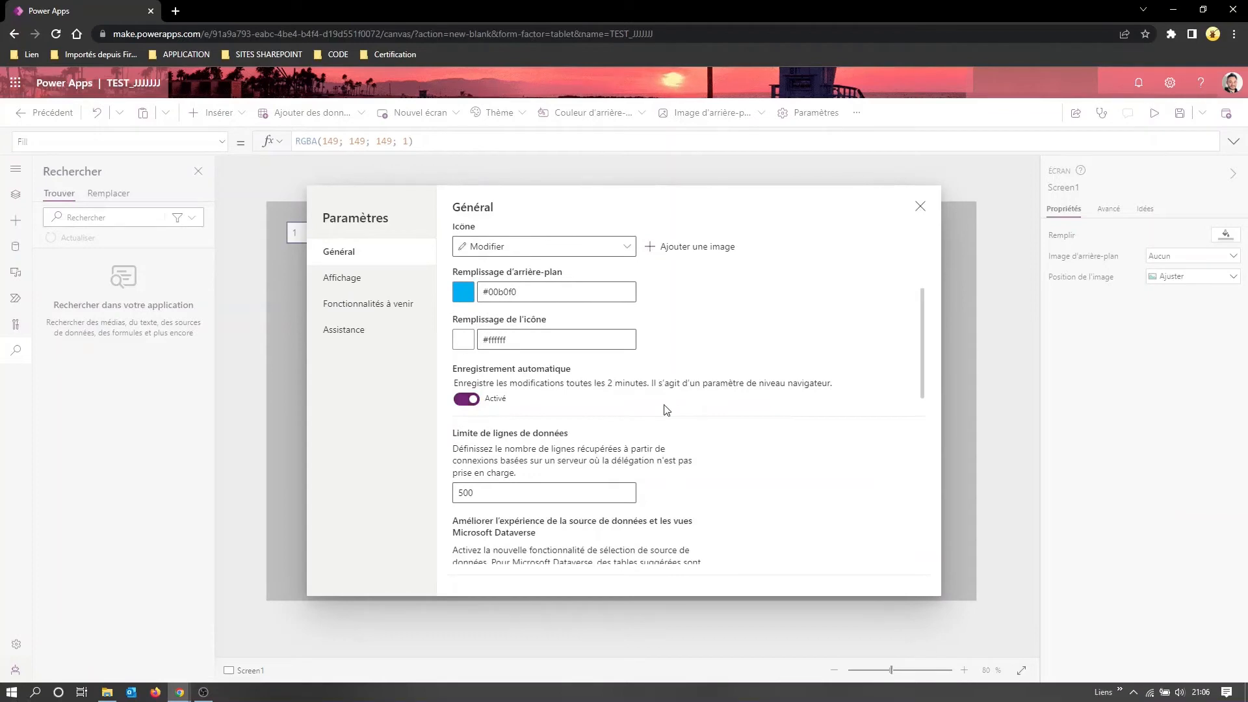
left_click(465, 402)
left_click(464, 402)
scroll(661, 398, "down", 2)
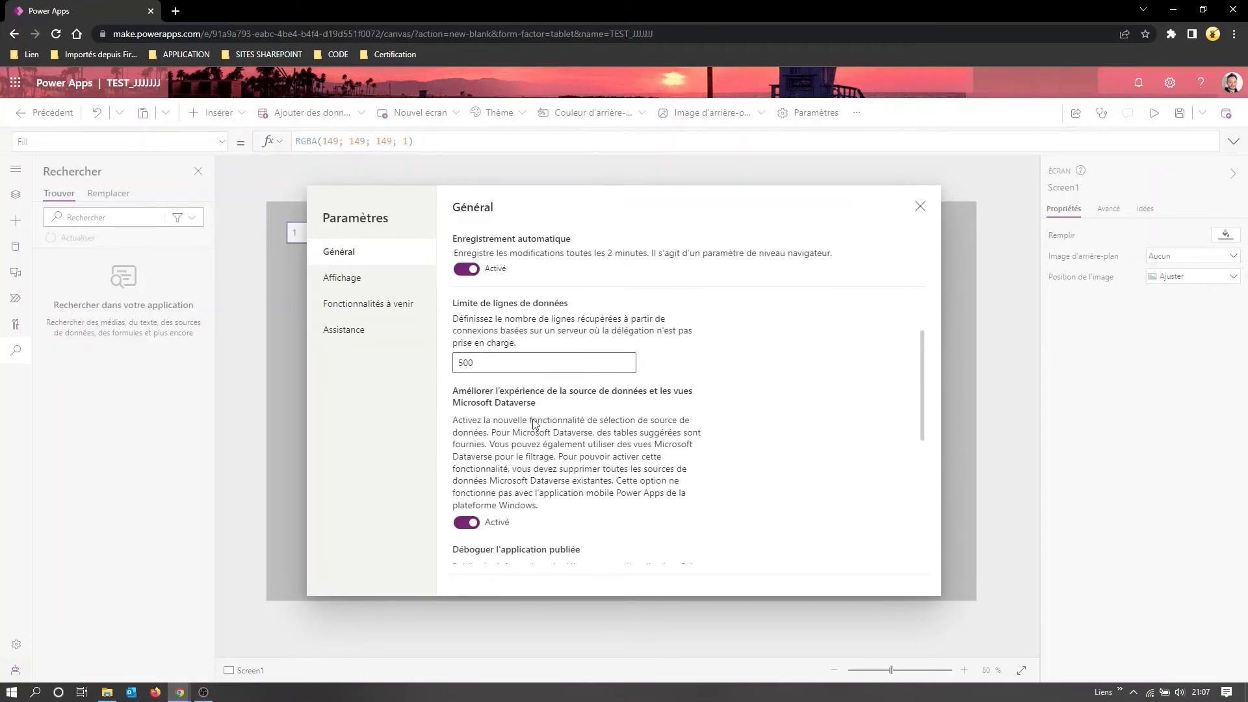
Try to set the data row limit to 5000
left_click_drag(499, 363, 452, 362)
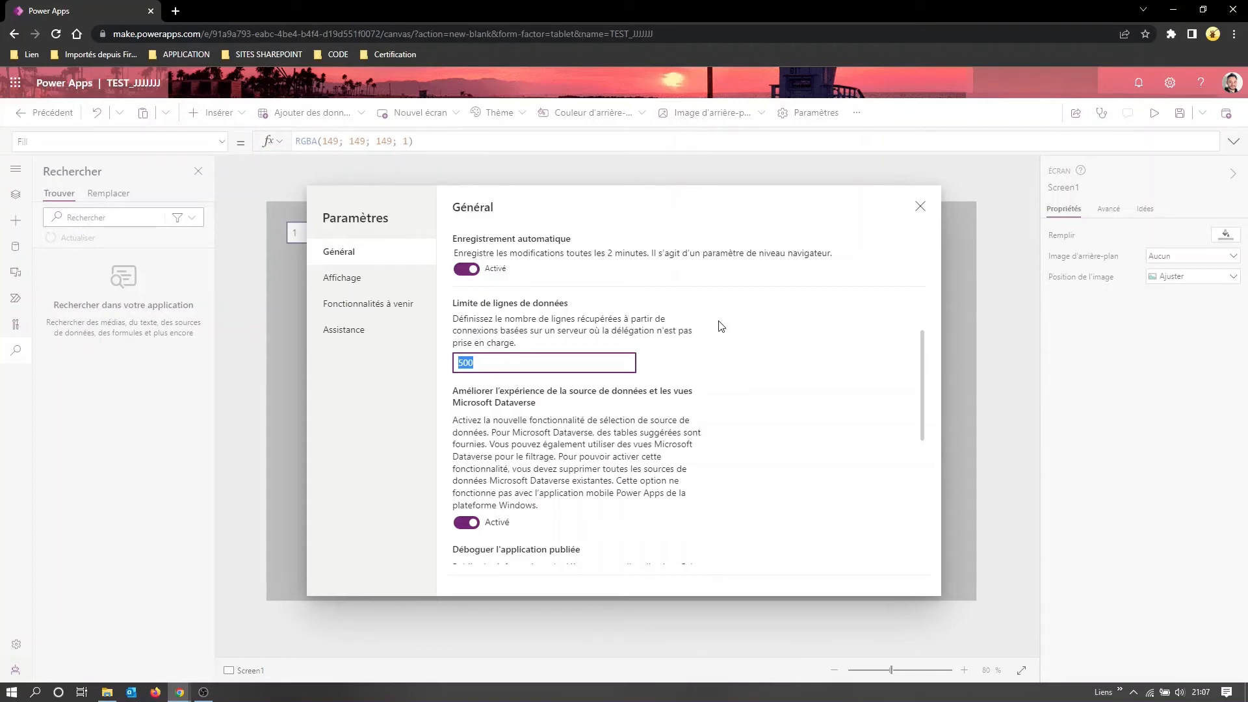
type("5000")
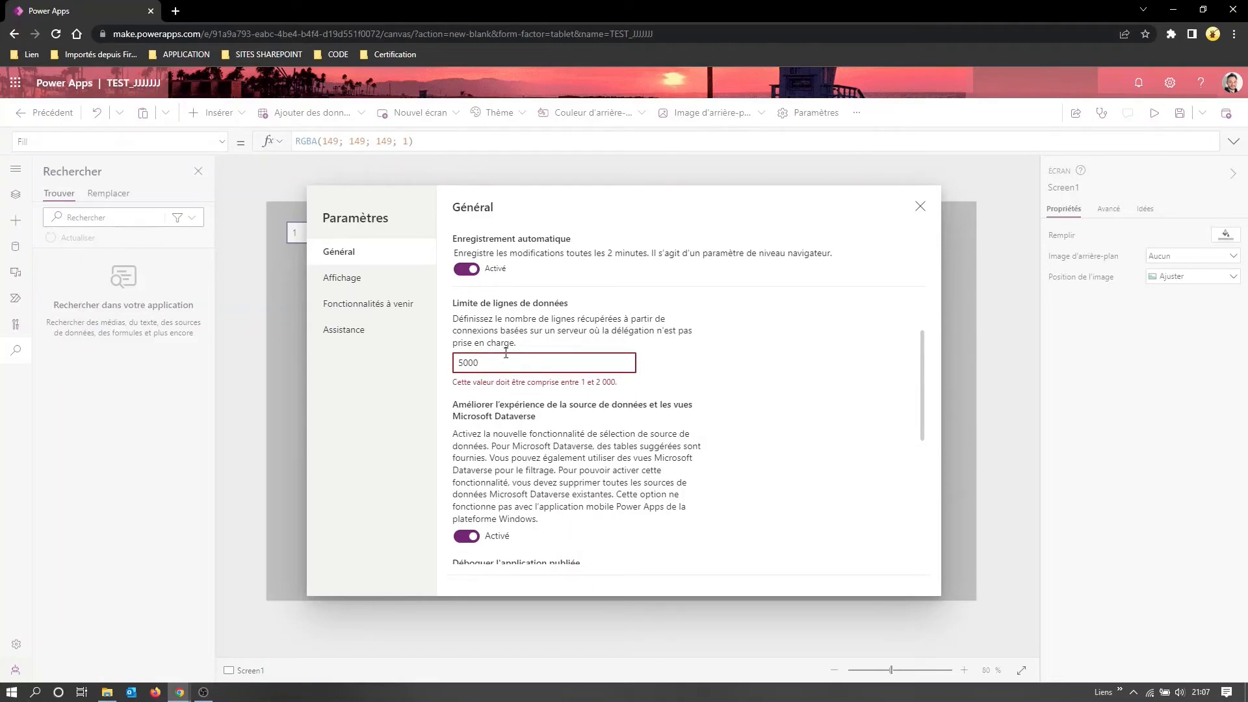
Set the data row limit to 2000 and close the app settings
key("BackSpace")
key("BackSpace")
key("BackSpace")
key("BackSpace")
type("20")
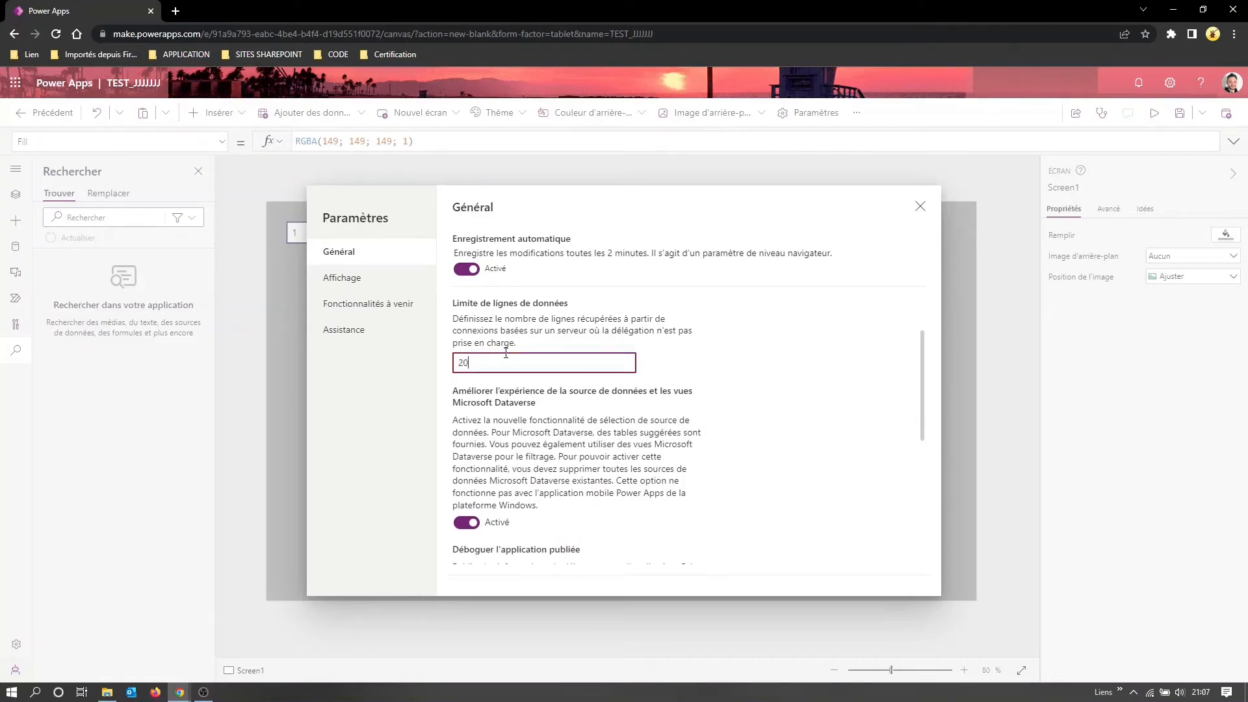
type("00")
left_click(755, 368)
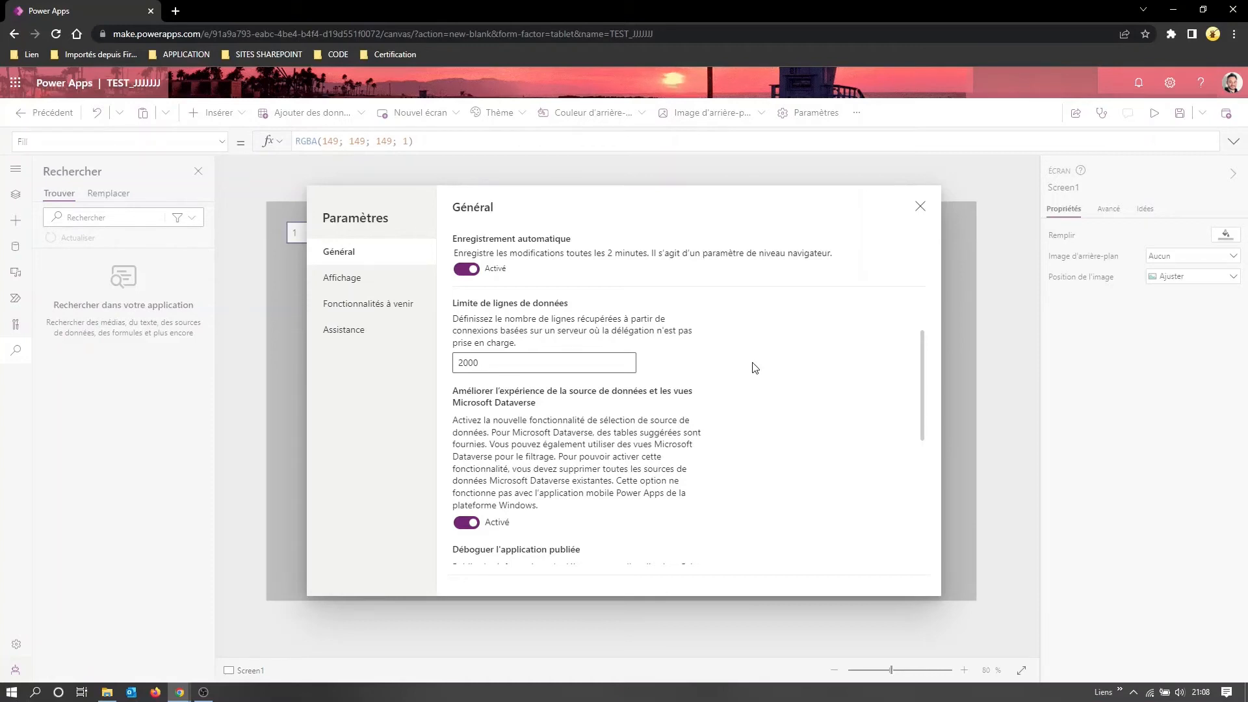
left_click(920, 207)
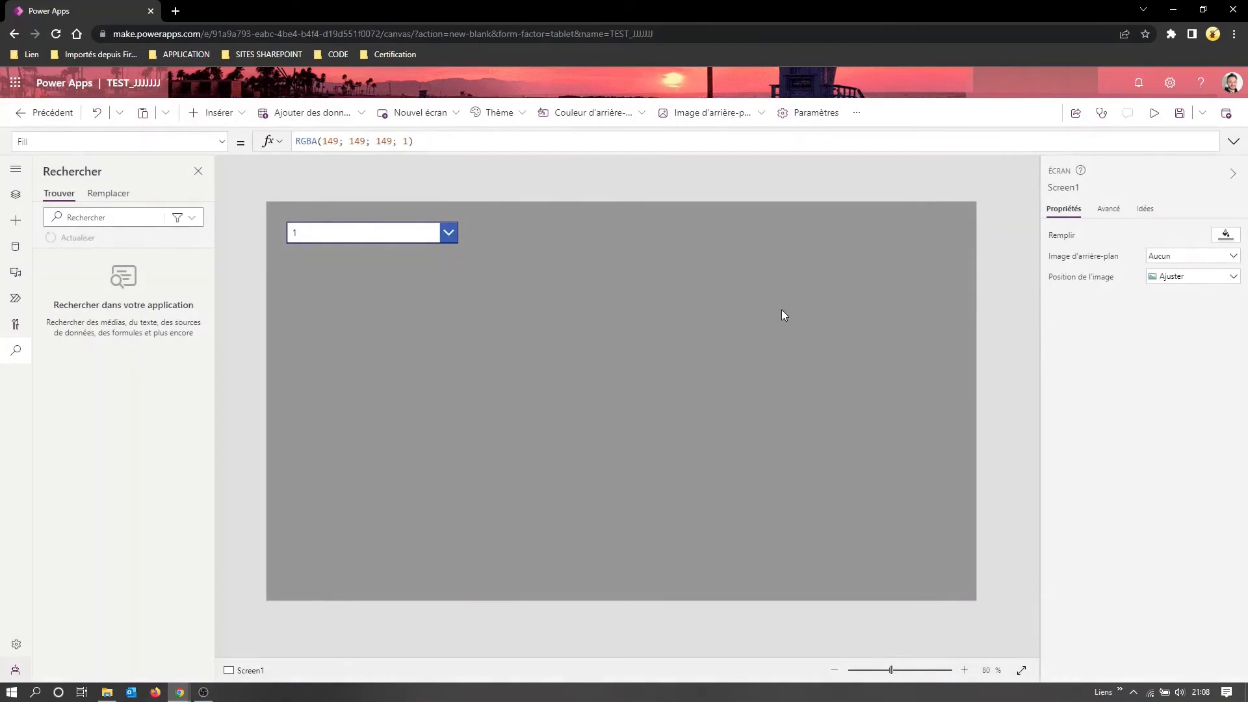
Open the app's display settings and review the orientation, size, scaling and locking options
left_click(813, 113)
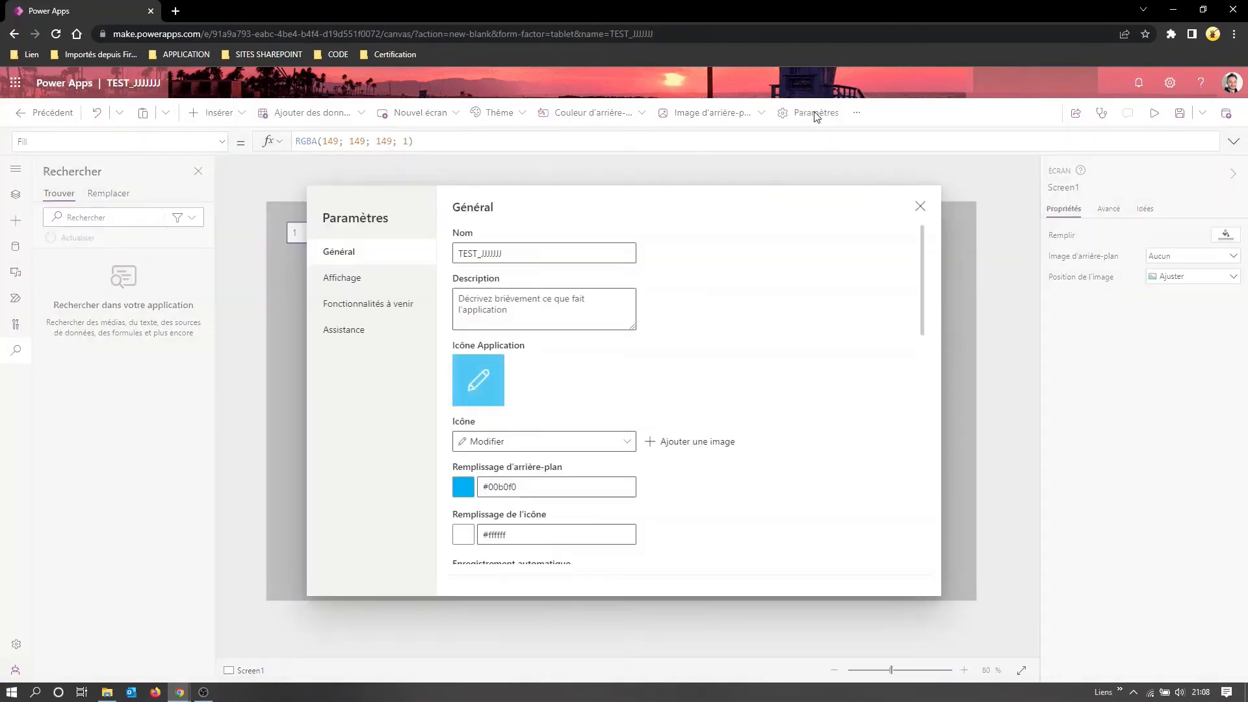
left_click(353, 289)
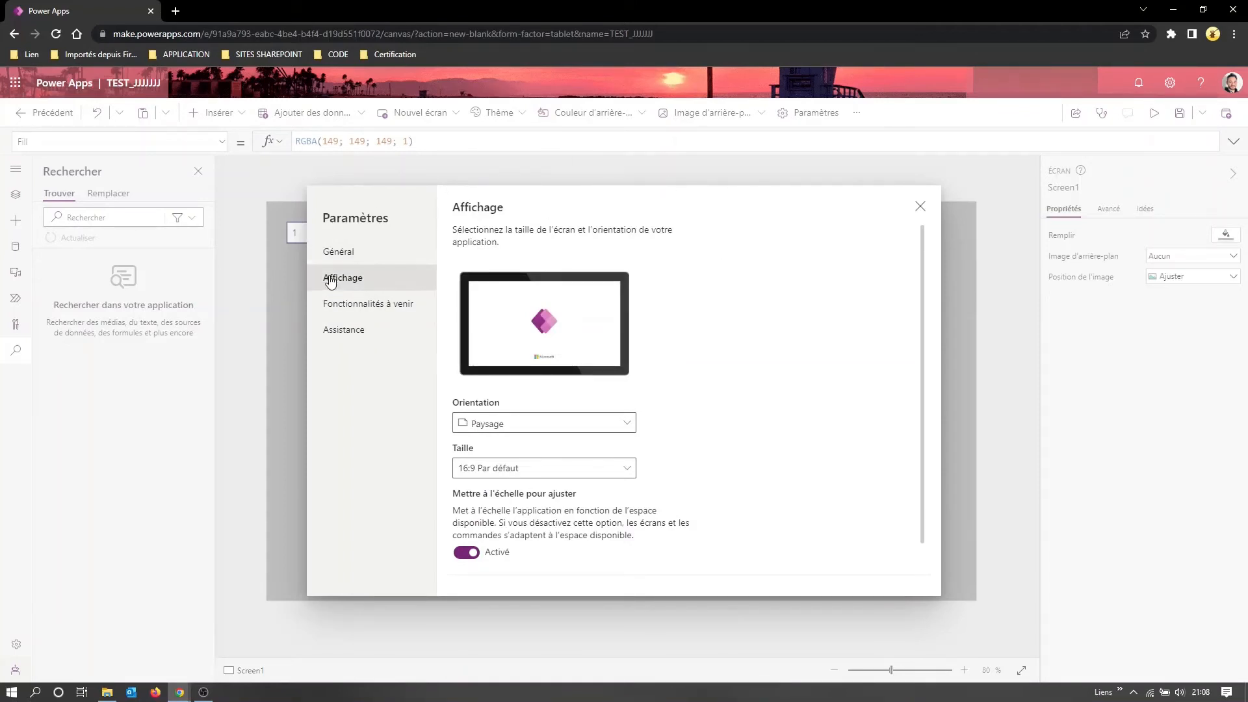
scroll(660, 315, "down", 2)
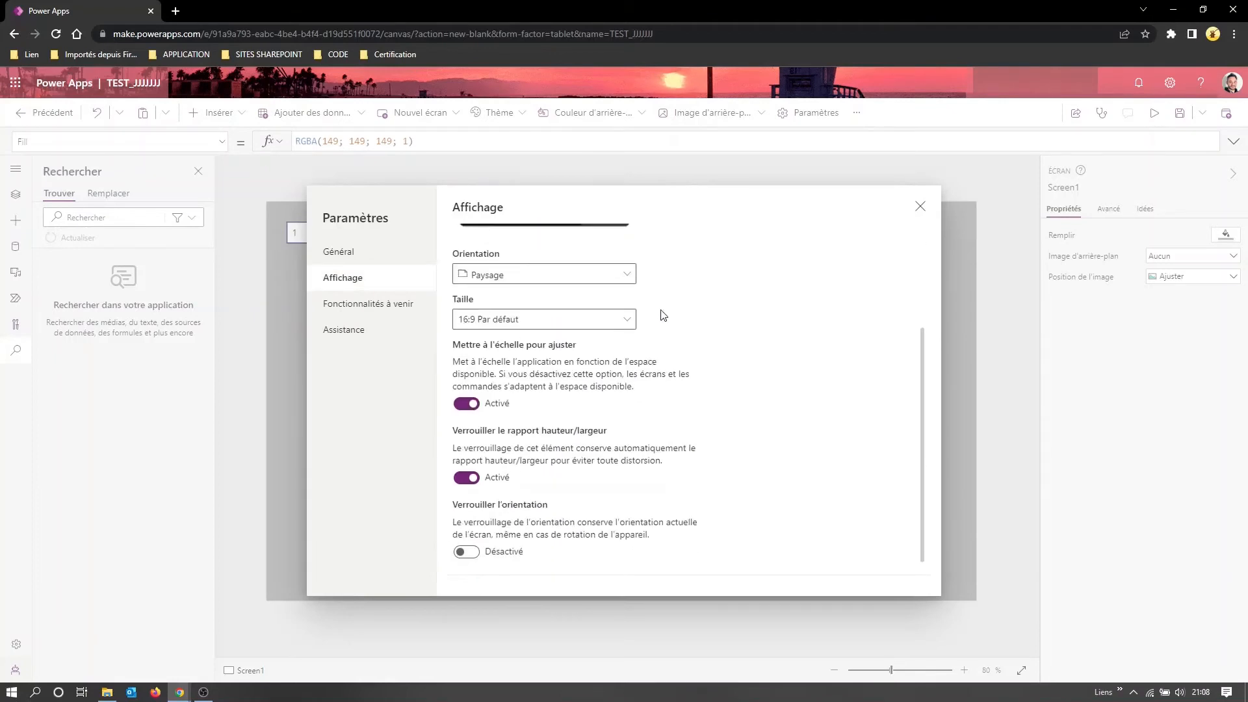
scroll(716, 301, "up", 2)
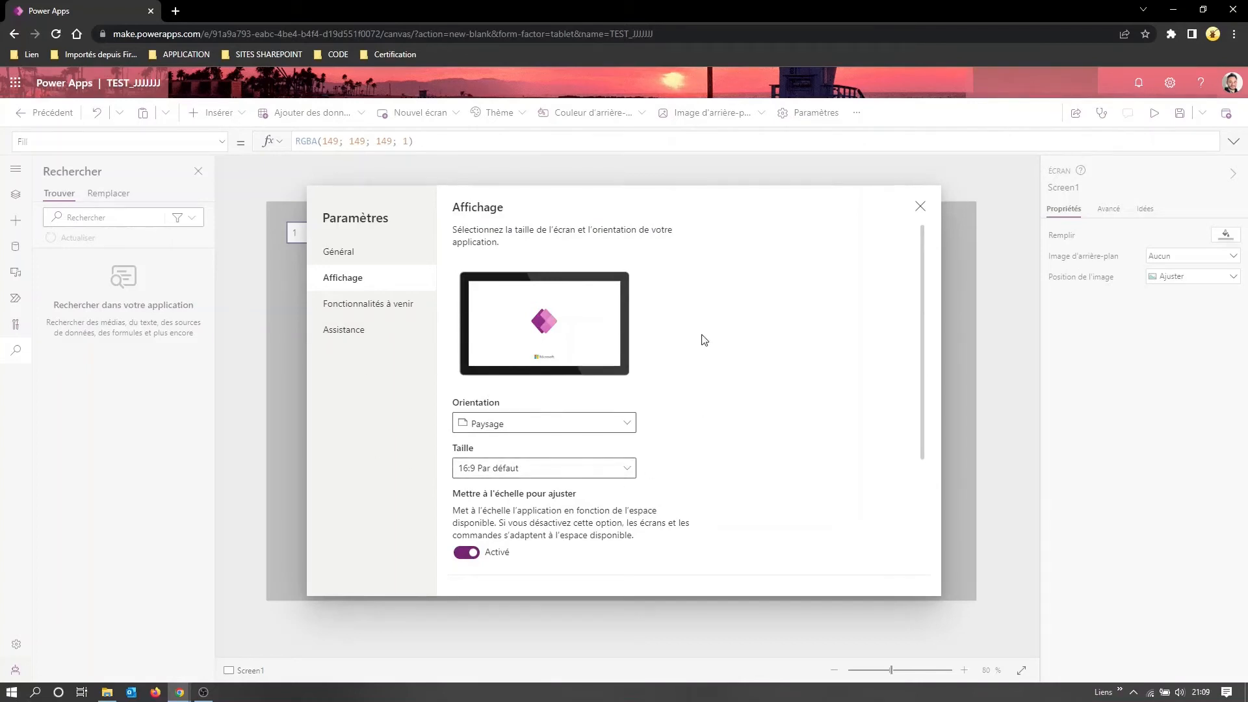
scroll(602, 393, "down", 2)
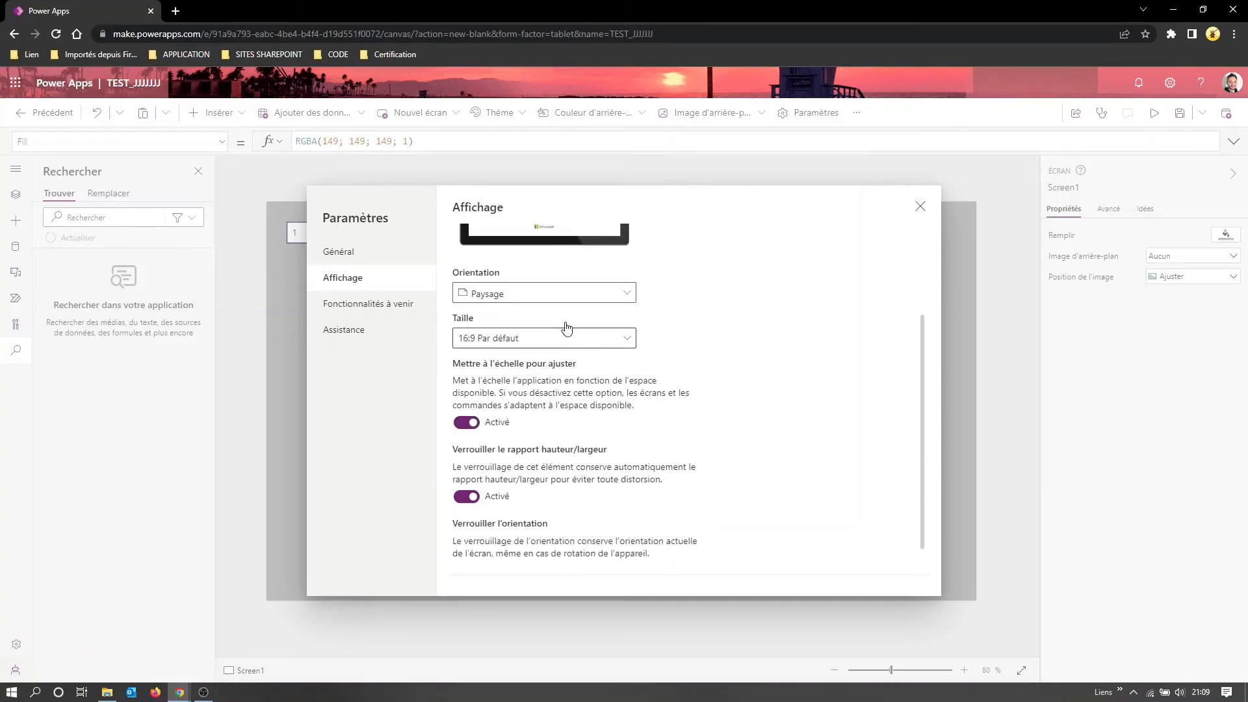
Try the Personnalisé screen size for the app and restore 16:9 Par défaut
left_click(630, 339)
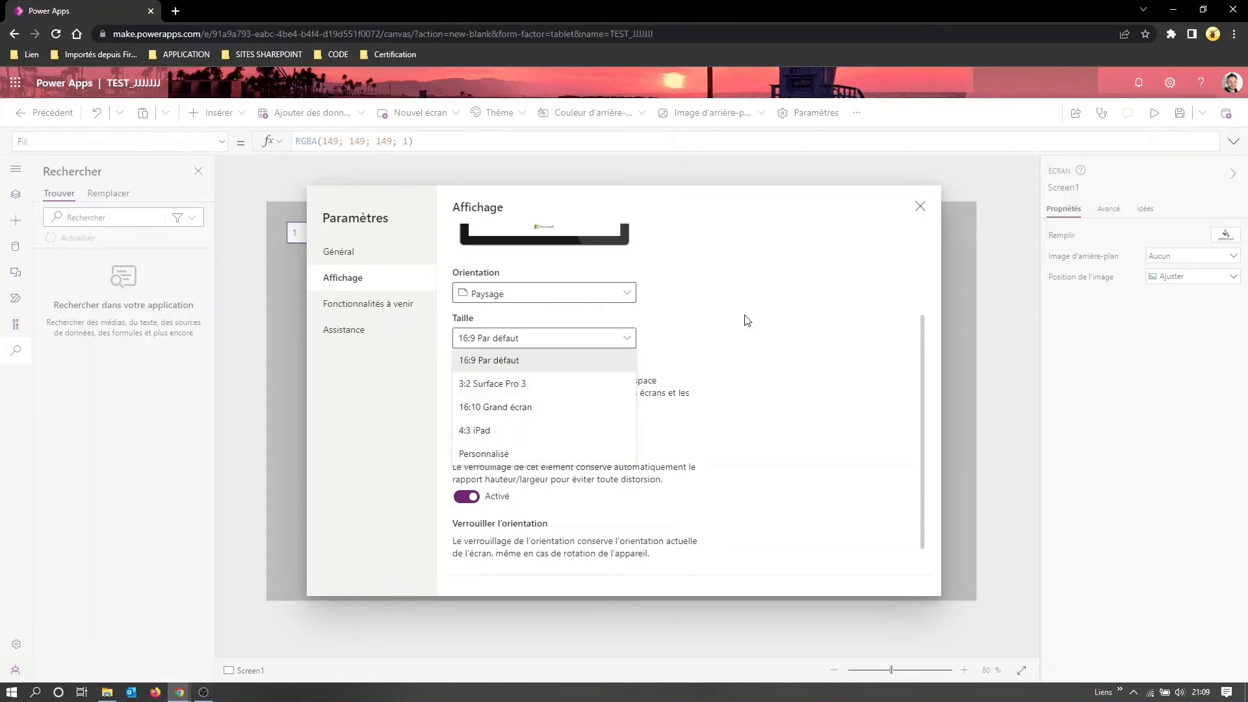
left_click(487, 456)
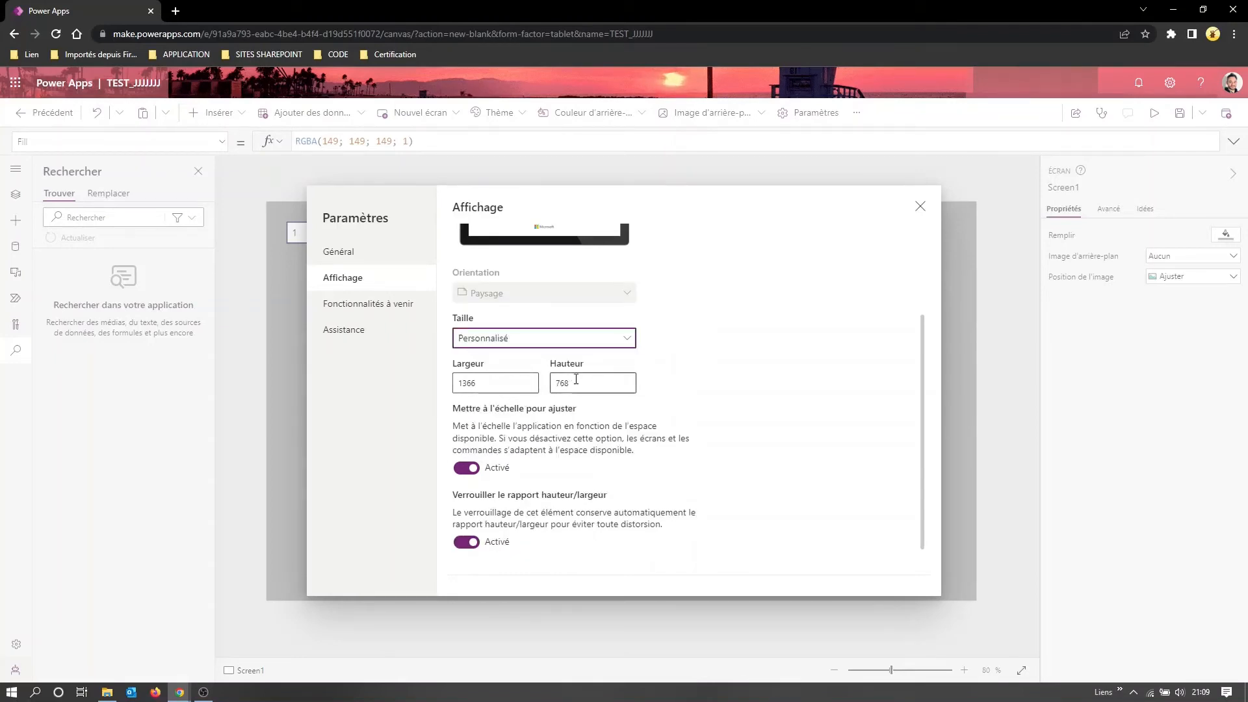
left_click(628, 338)
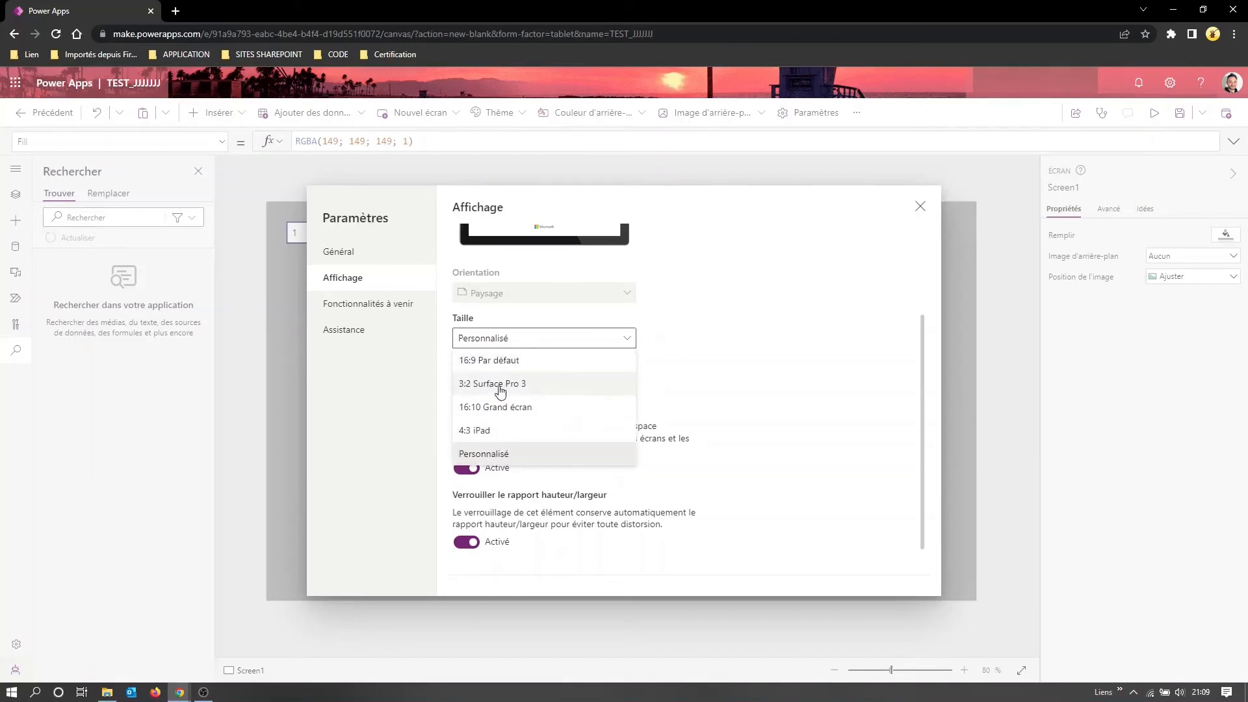
left_click(497, 360)
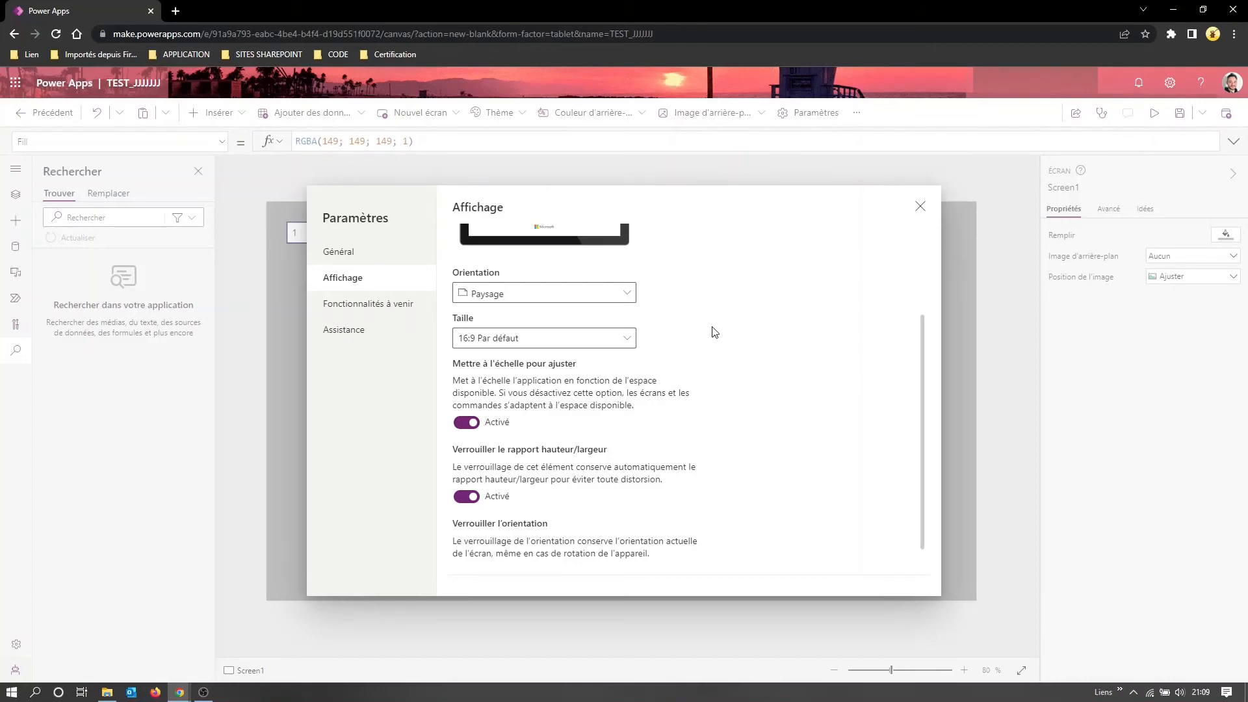
Review the preview, experimental and retired upcoming features in the app settings and close the settings
left_click(341, 310)
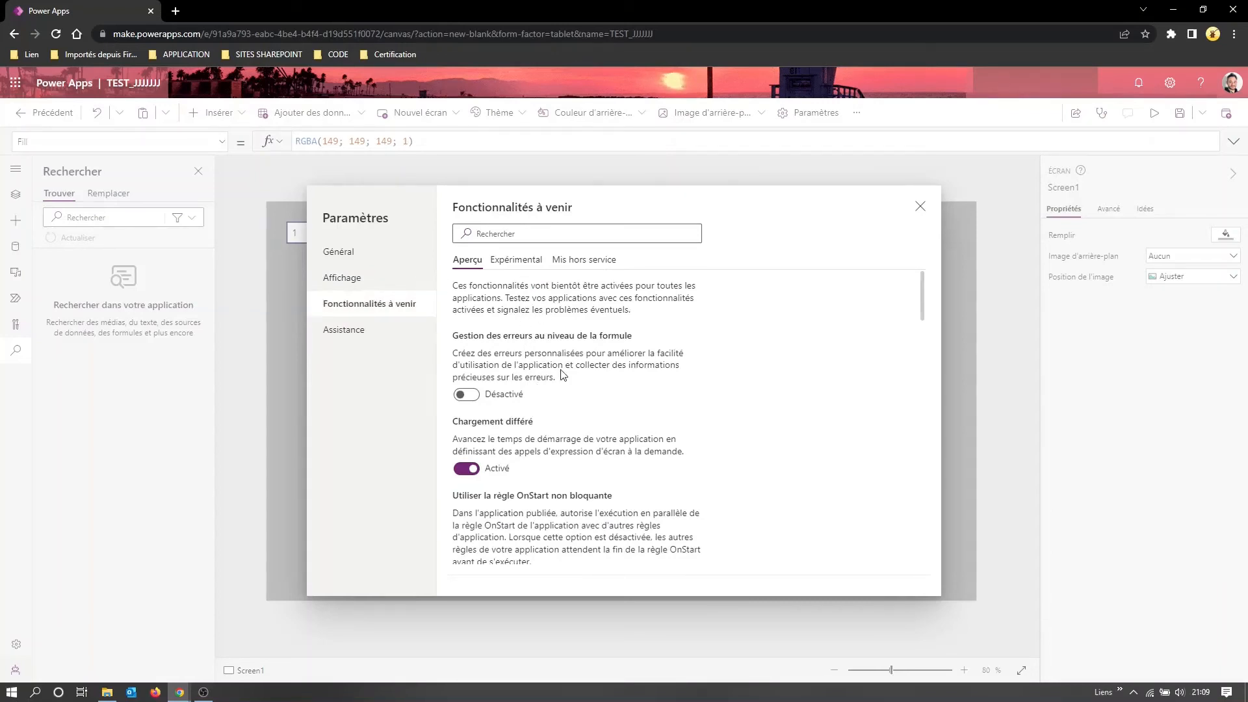
scroll(564, 424, "down", 10)
scroll(563, 424, "down", 5)
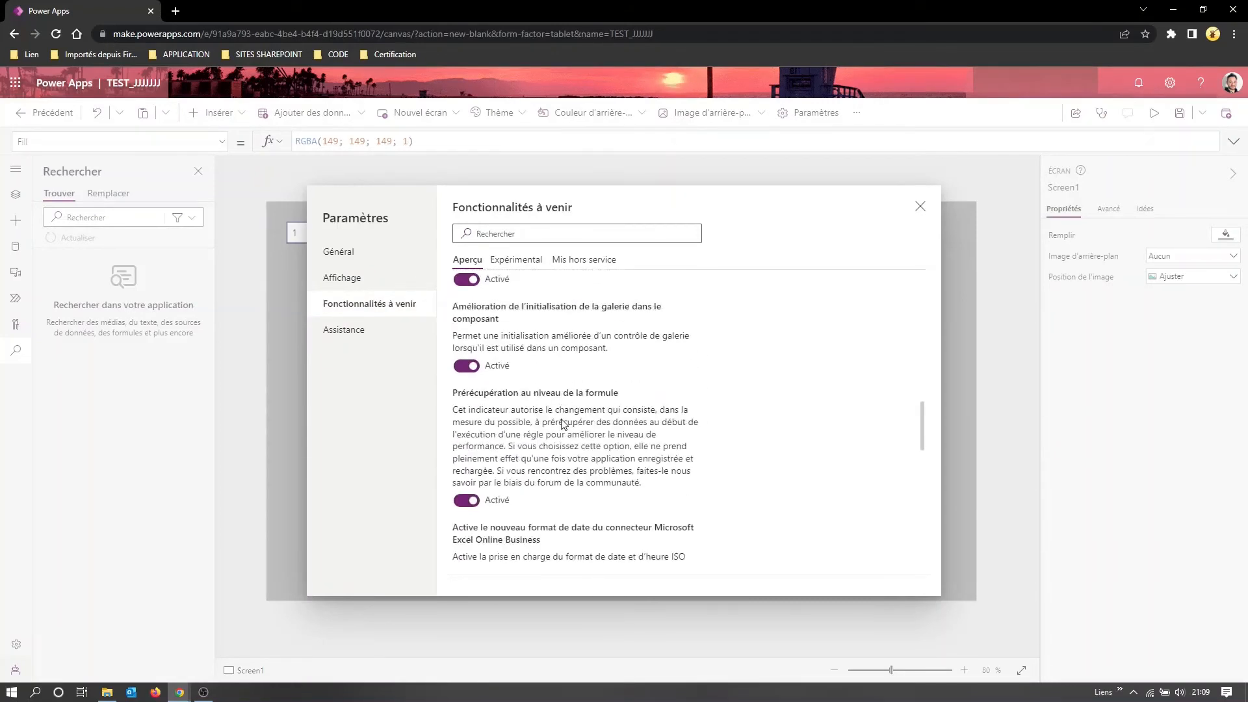
scroll(563, 424, "up", 15)
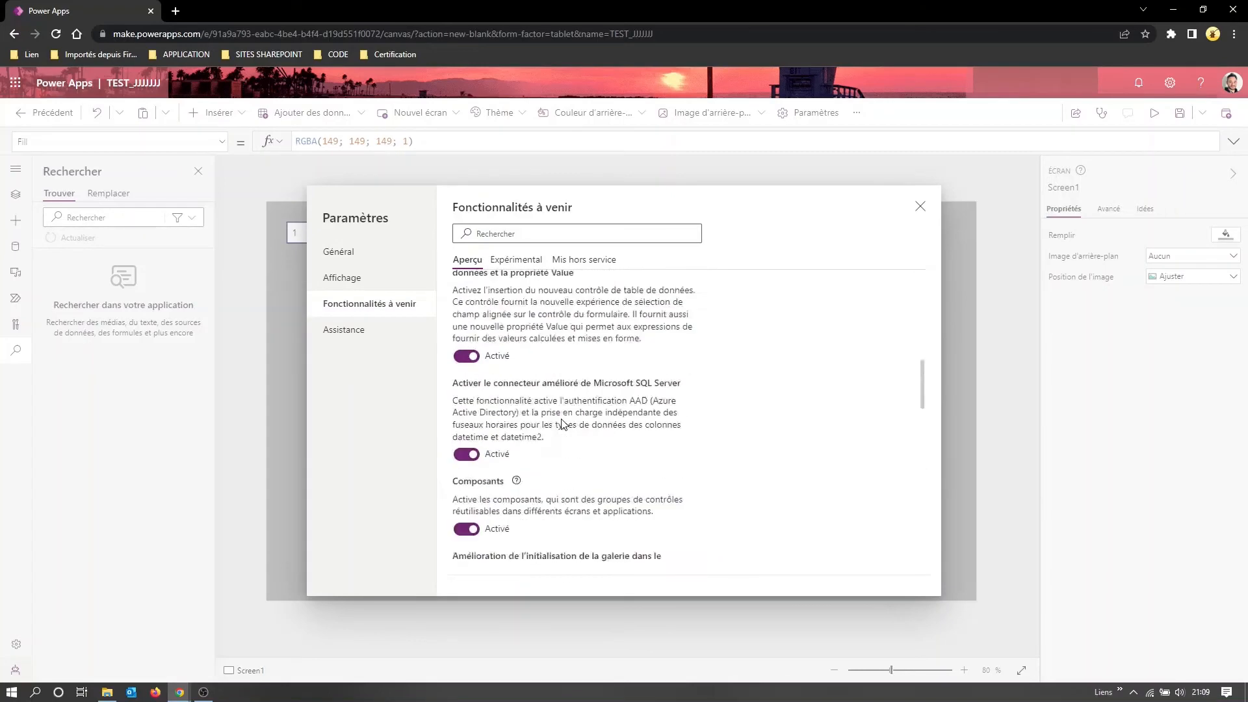
left_click(516, 259)
scroll(636, 445, "down", 5)
scroll(636, 444, "down", 8)
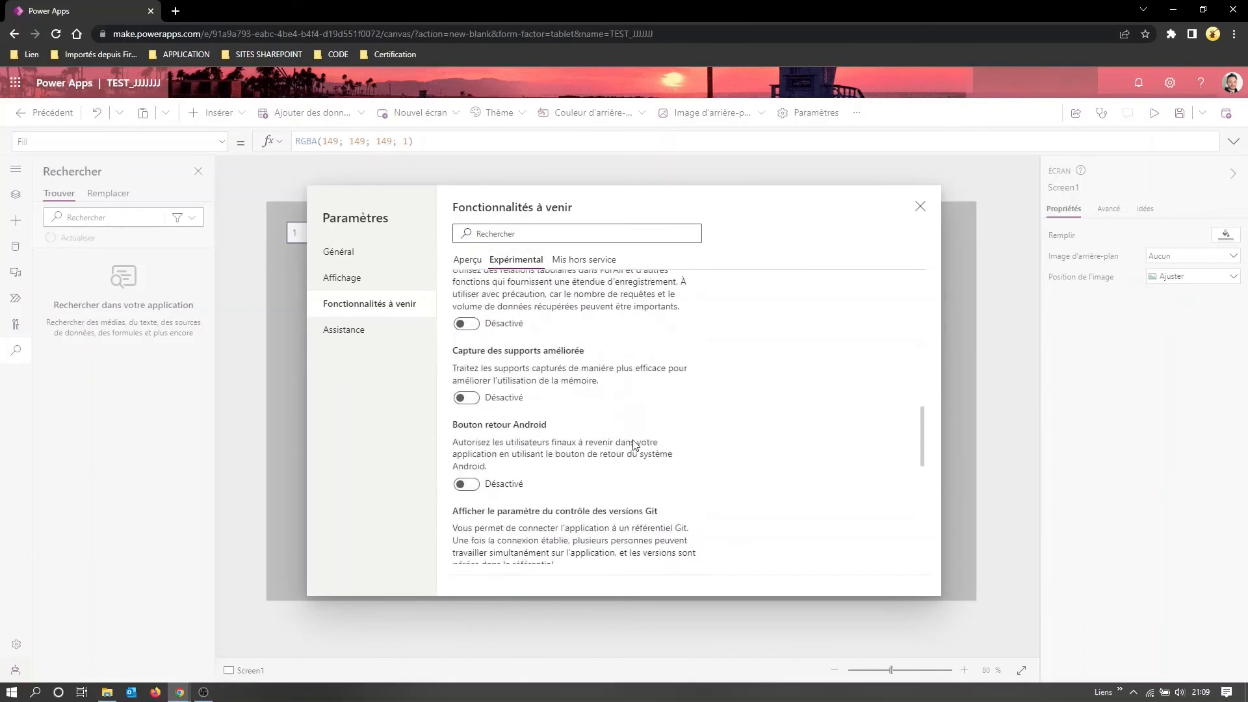
scroll(617, 486, "up", 15)
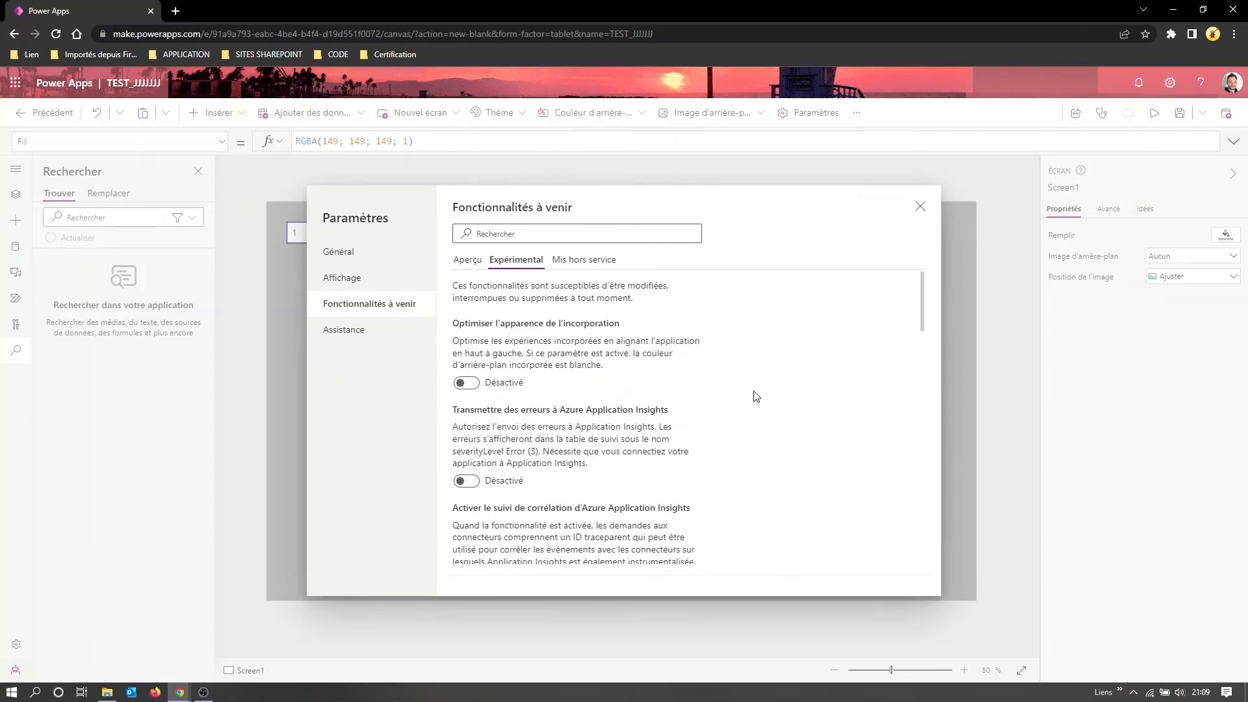
left_click(578, 267)
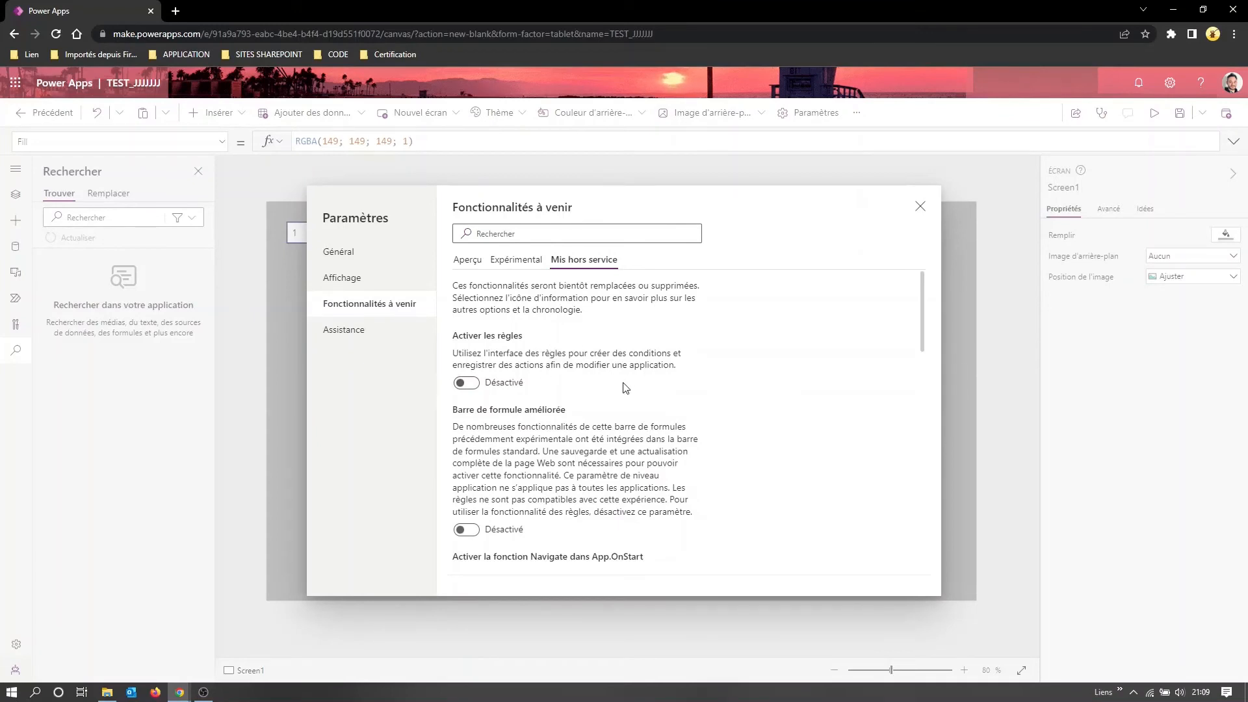
scroll(738, 382, "down", 2)
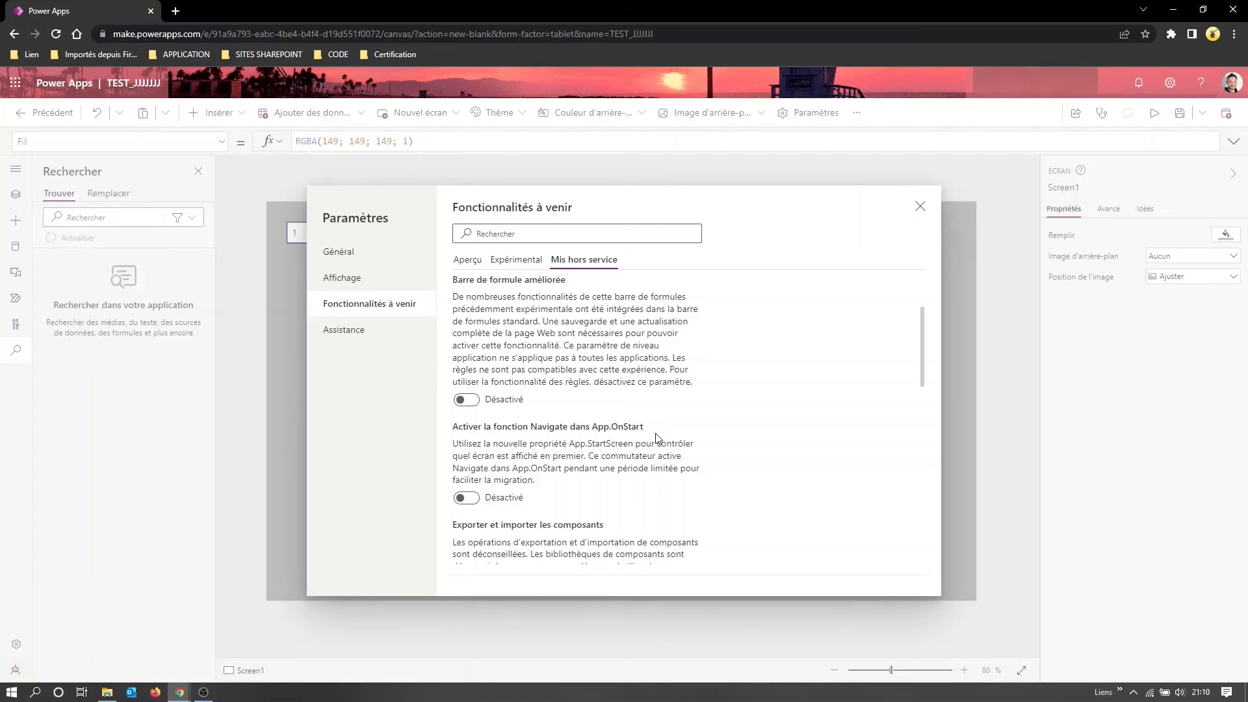
left_click(920, 207)
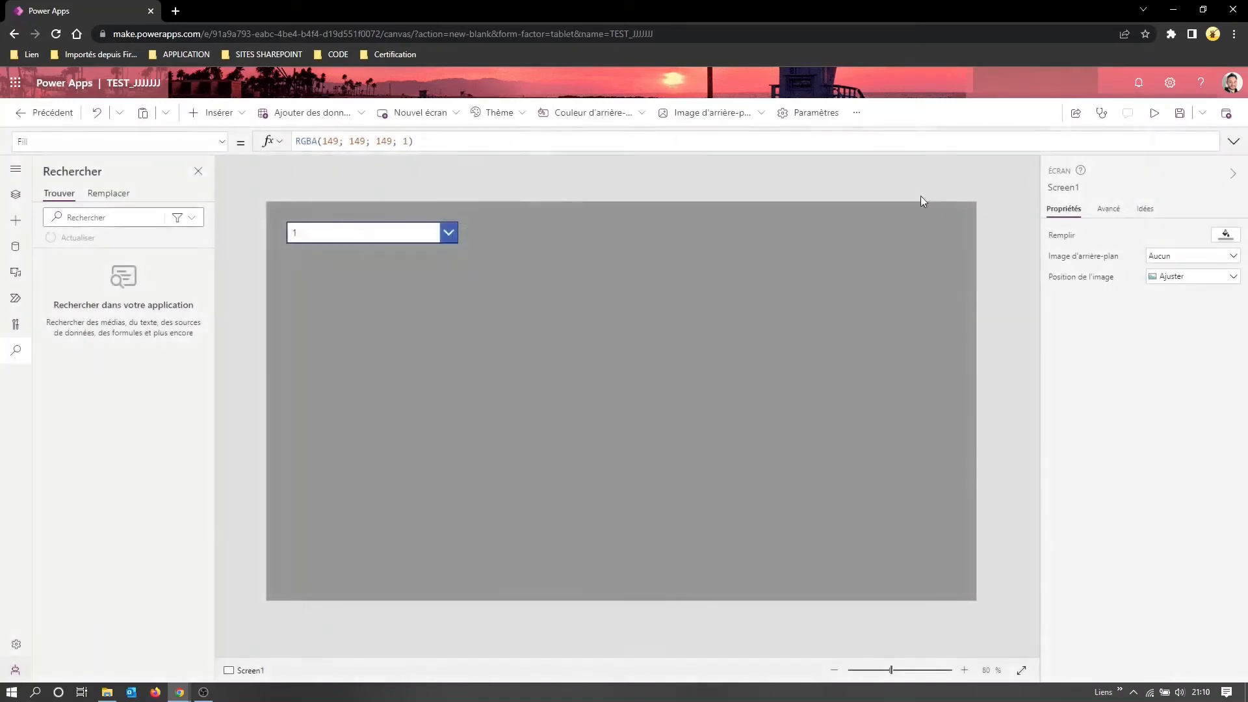
Select the App object in the tree view and examine its available properties, including StartScreen
left_click(15, 197)
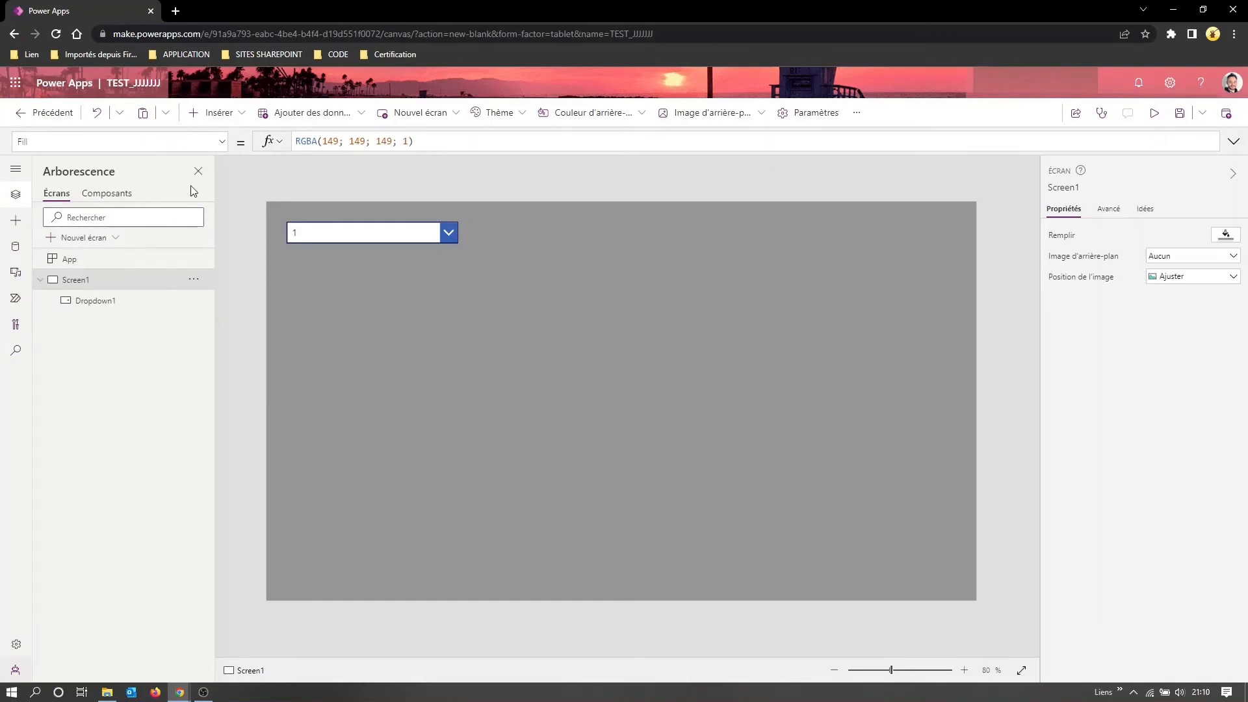
left_click(76, 258)
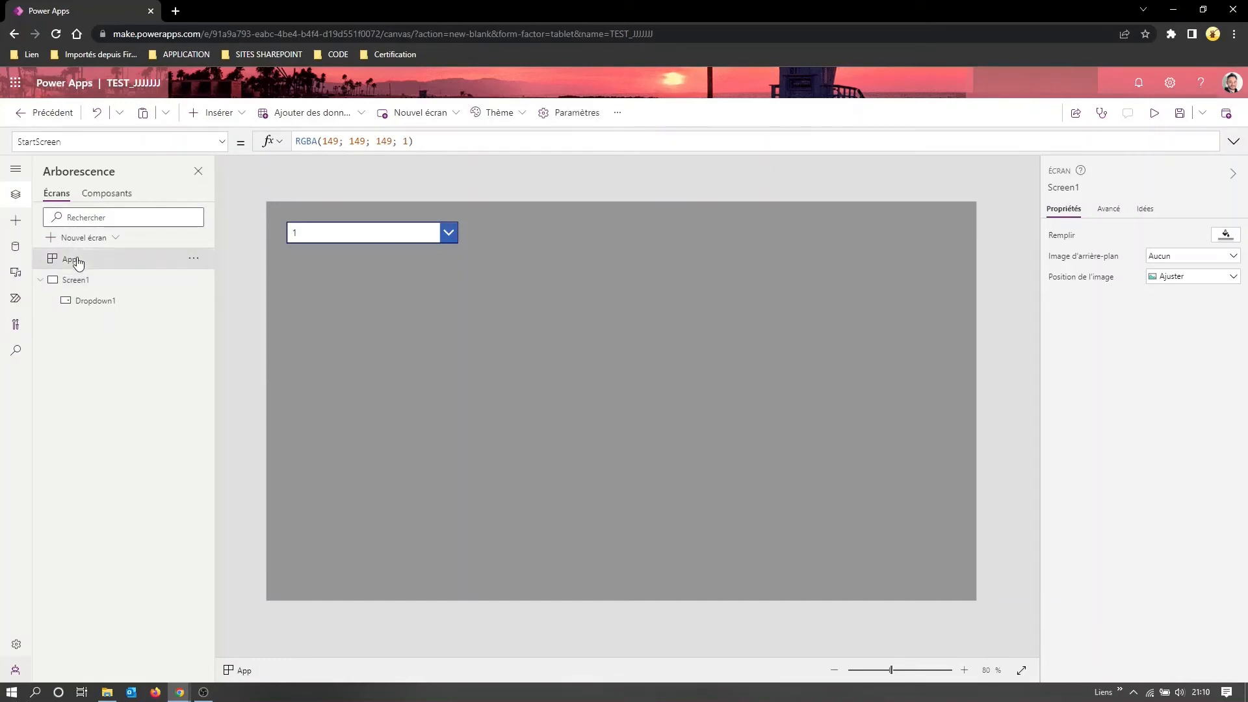
left_click(221, 142)
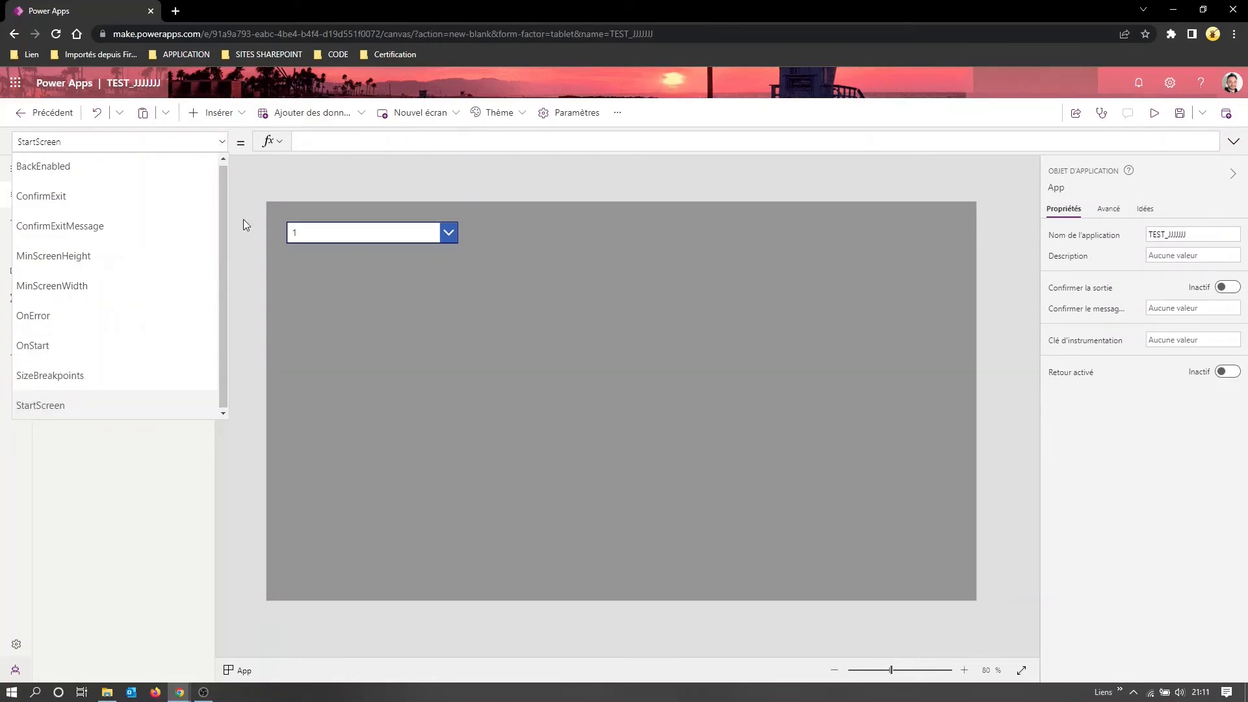
left_click(327, 144)
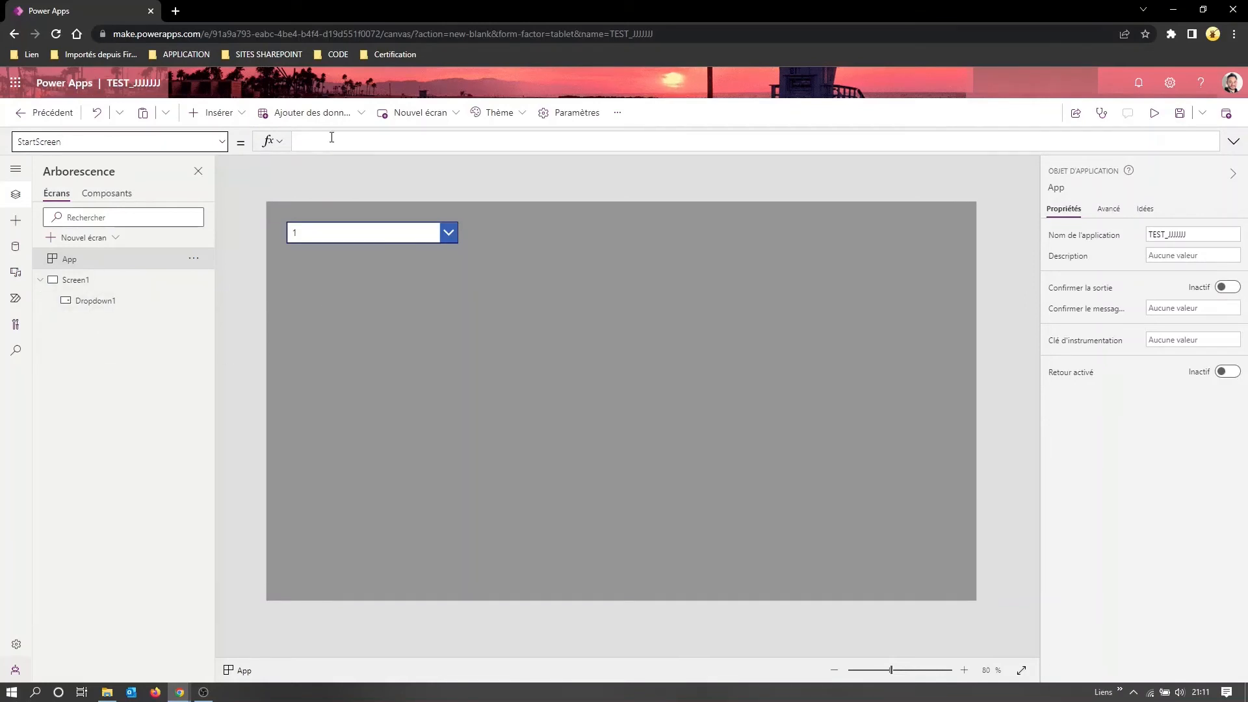
Add a blank second screen and set the App object's StartScreen property to Screen2
left_click(85, 241)
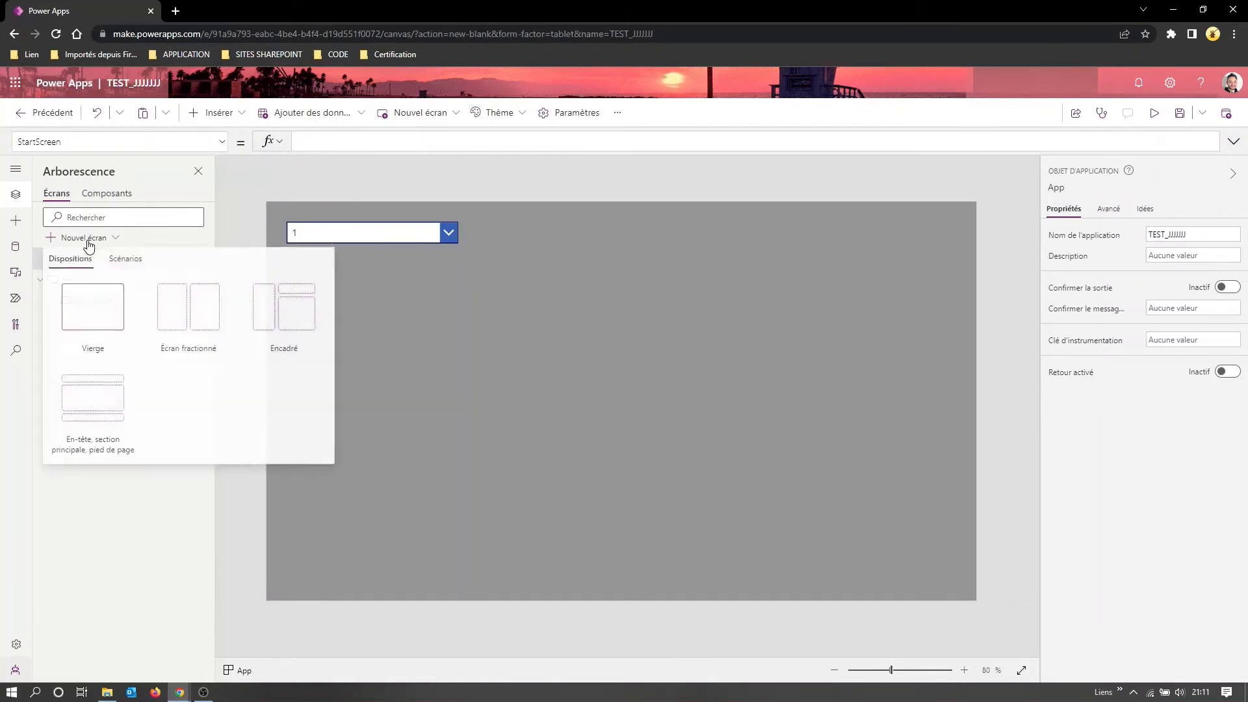
left_click(108, 316)
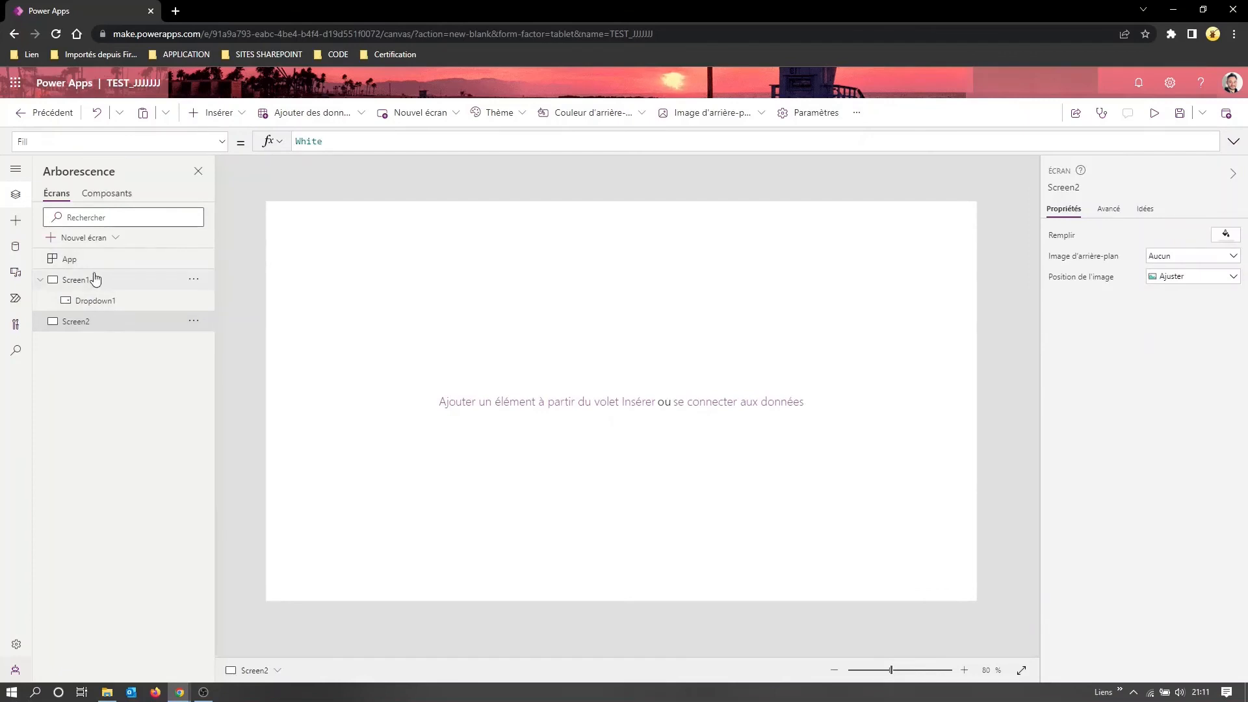
left_click(76, 261)
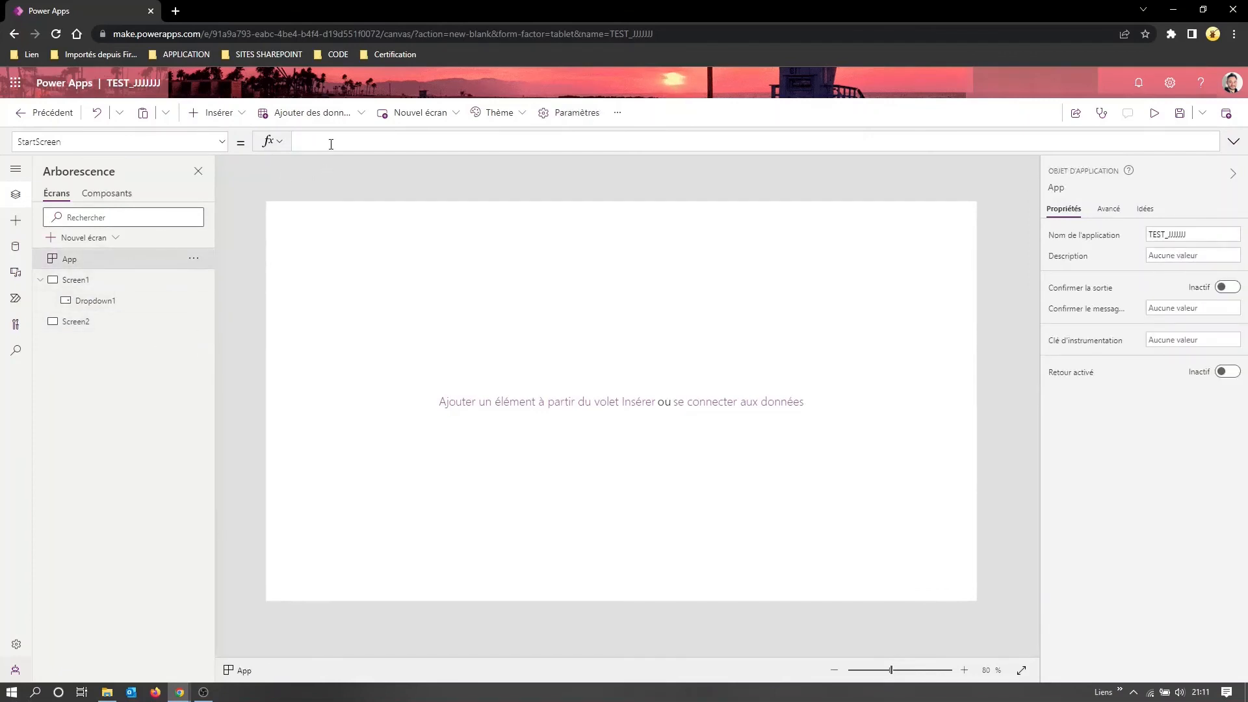
type("Screen")
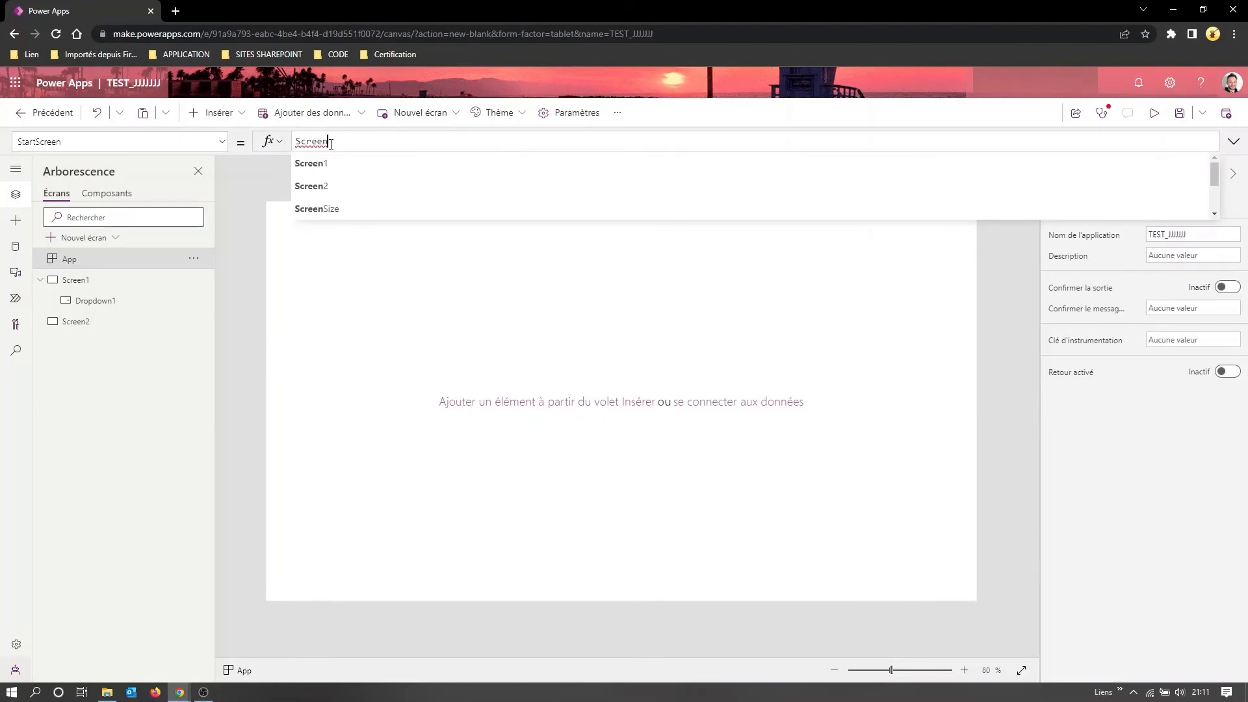
key("Down")
key("Down")
key("Return")
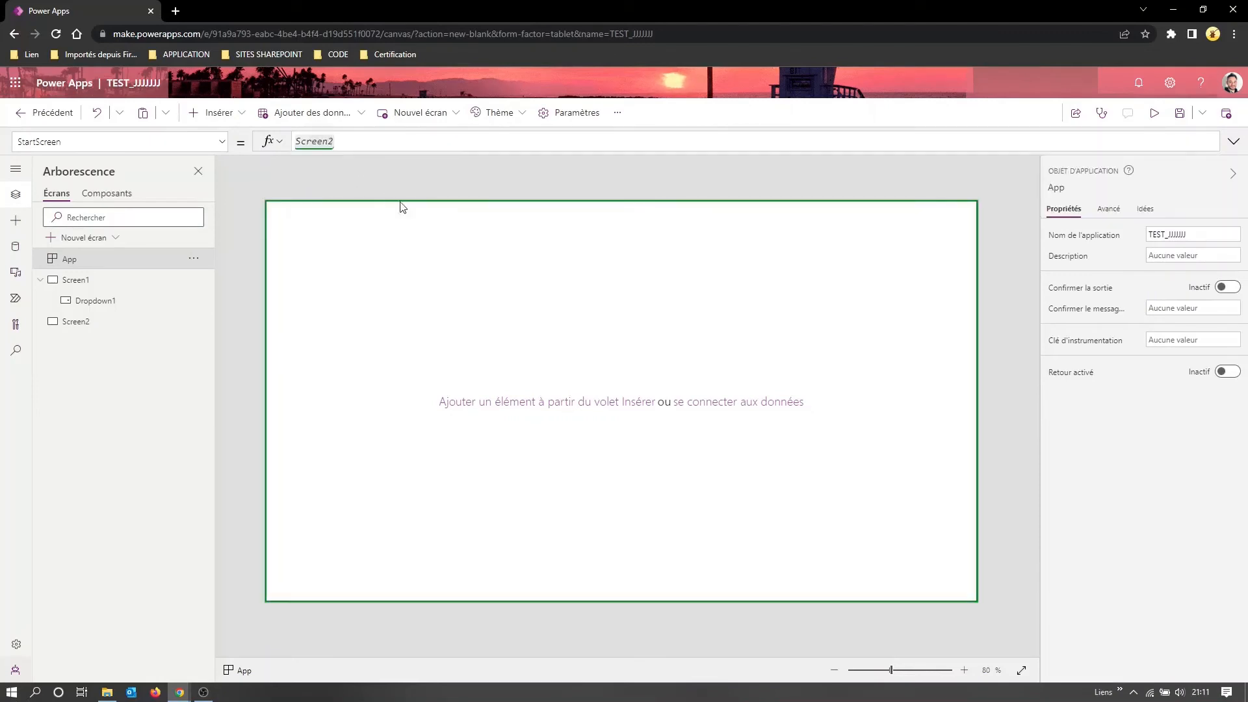
Move Screen2 above Screen1 in the tree view
left_click(77, 280)
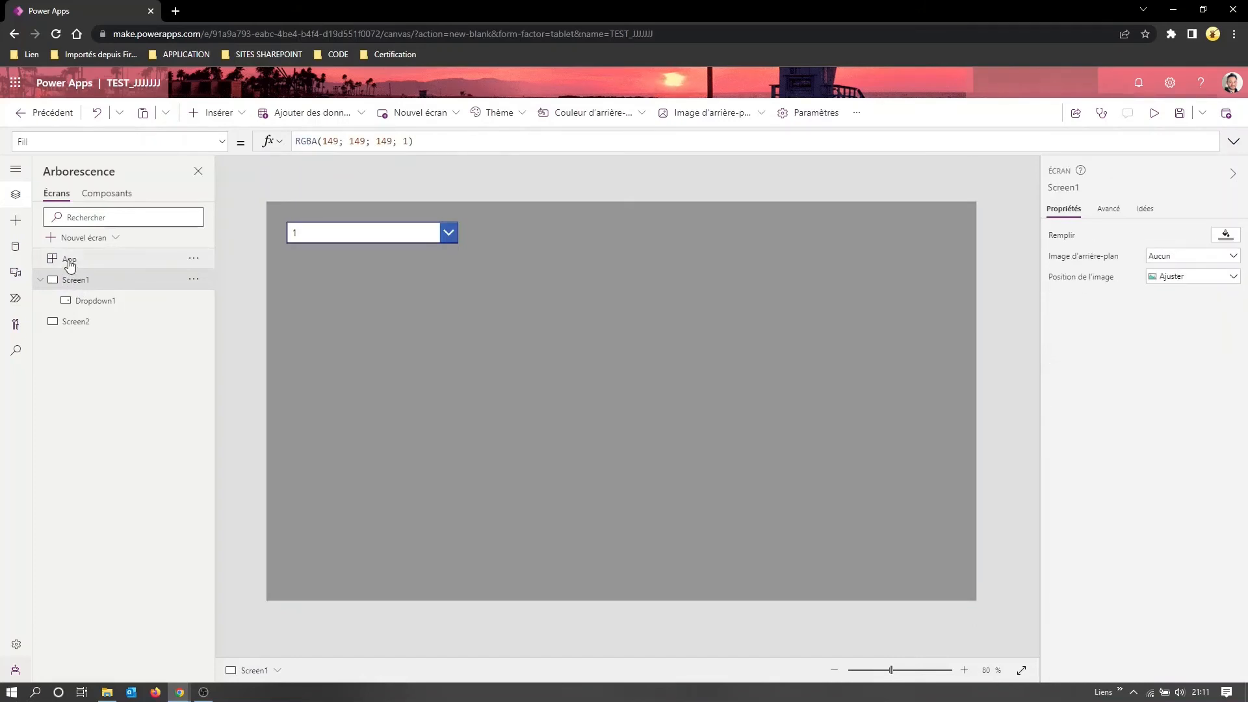
left_click(76, 323)
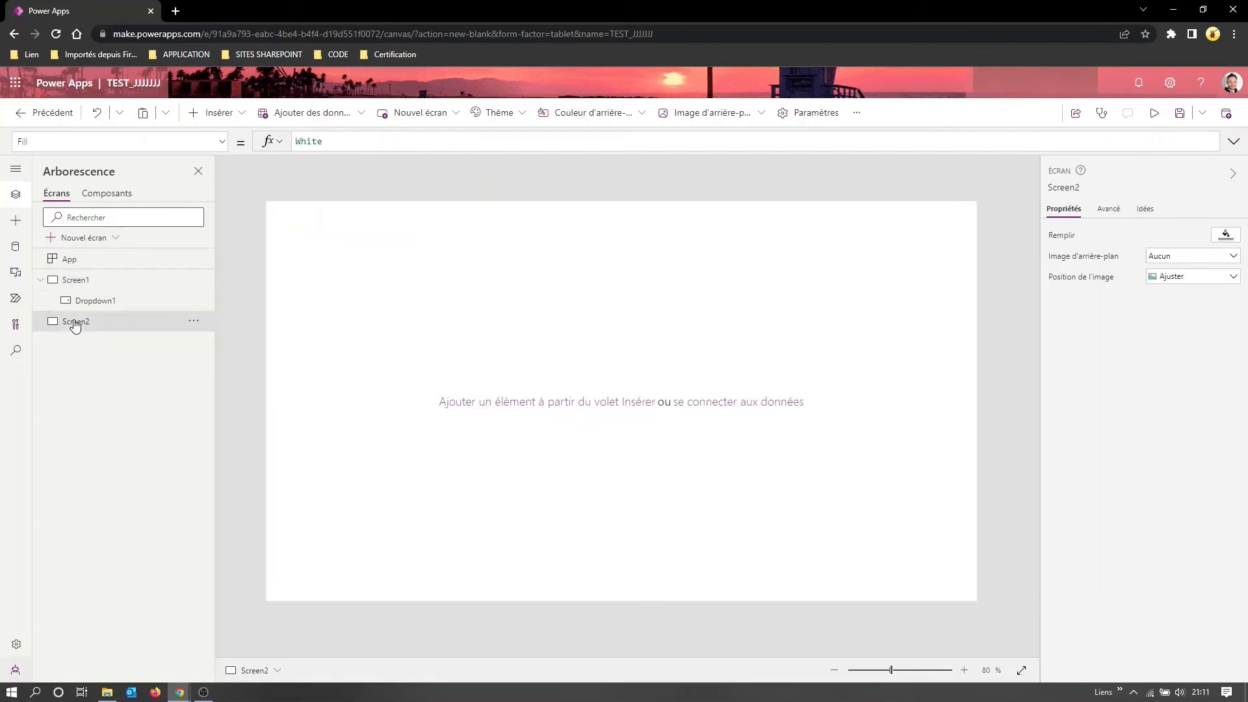
left_click(194, 322)
left_click(220, 347)
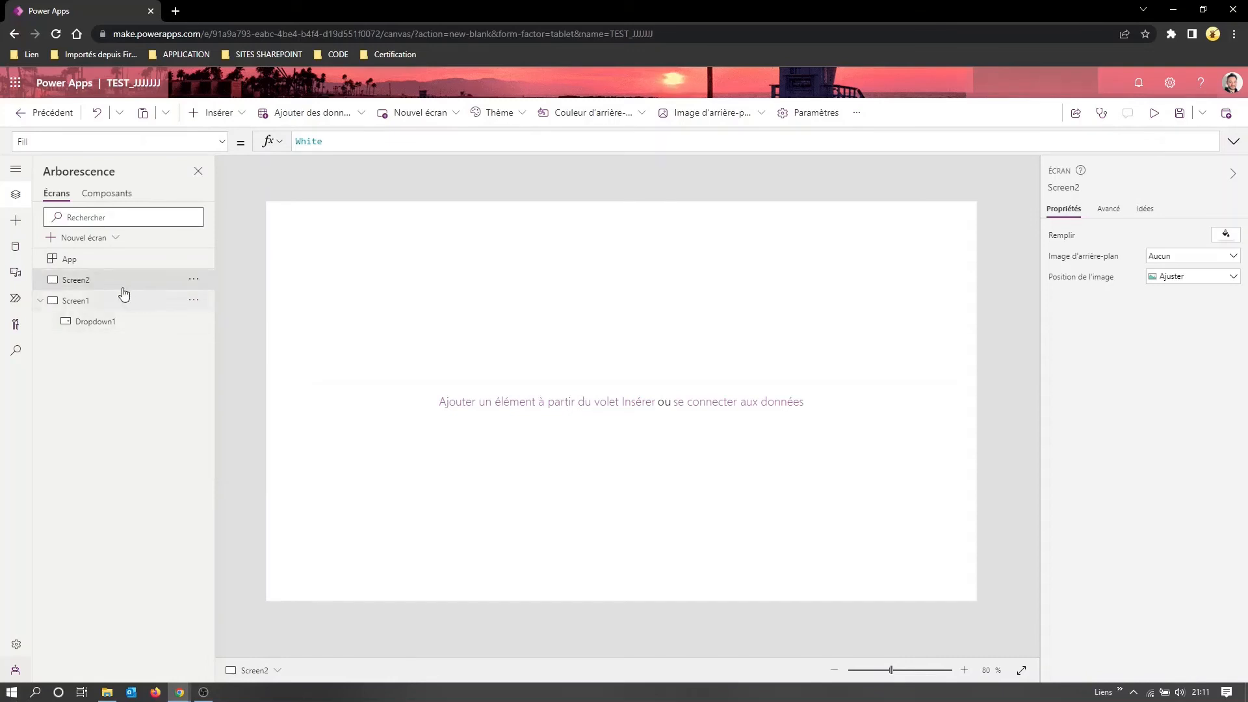
Clear the formula of the App object's StartScreen property
left_click(75, 261)
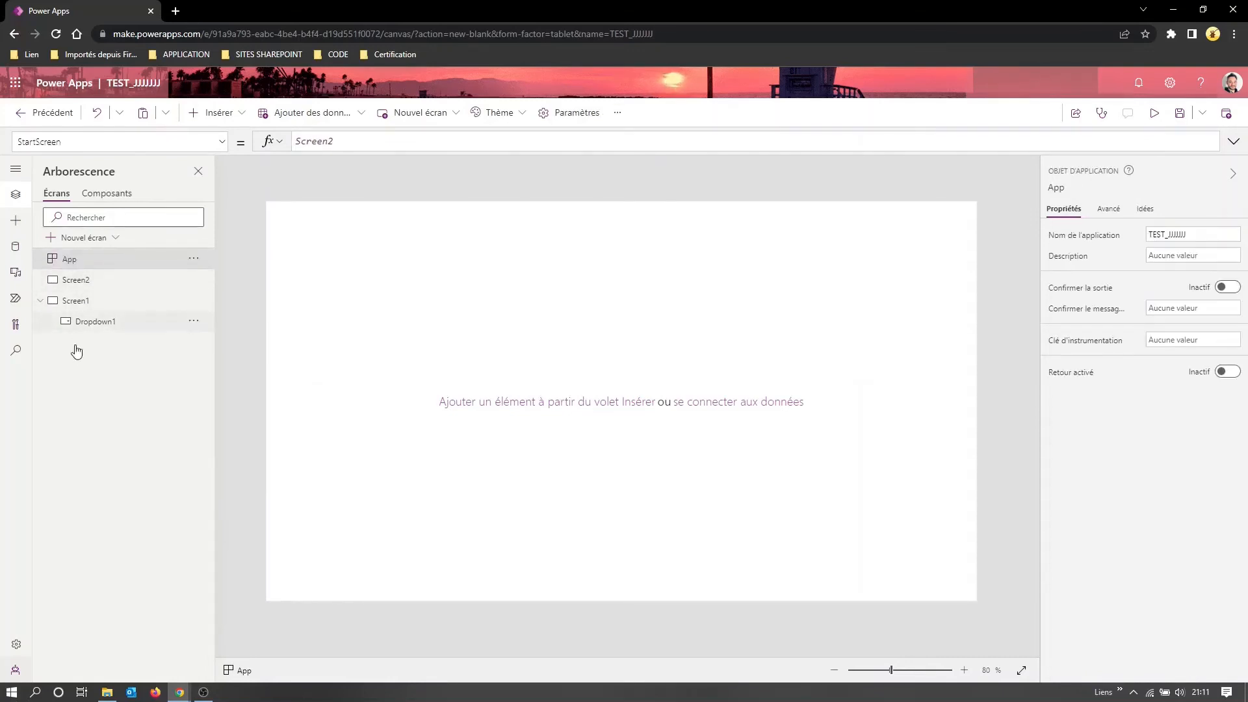
left_click(348, 146)
key("BackSpace")
key("BackSpace")
key("BackSpace")
key("BackSpace")
key("BackSpace")
key("BackSpace")
key("BackSpace")
left_click(250, 184)
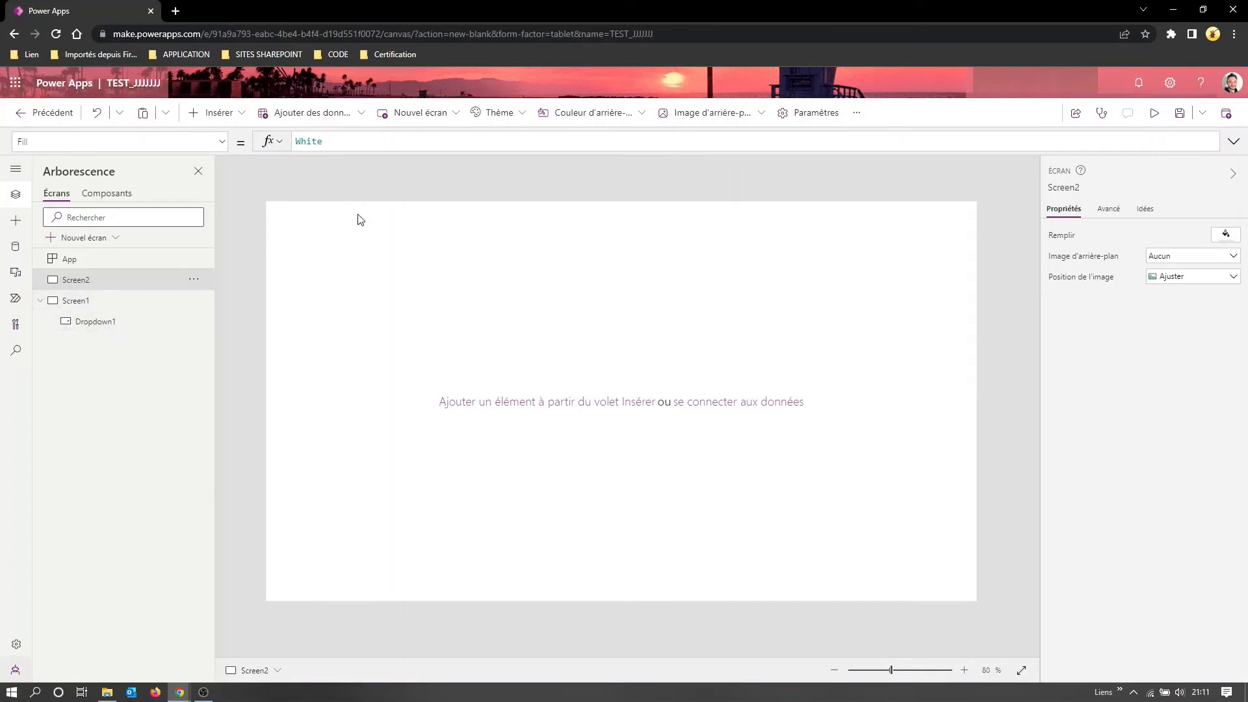
Show the App object's OnStart property and collapse the tree view
left_click(121, 263)
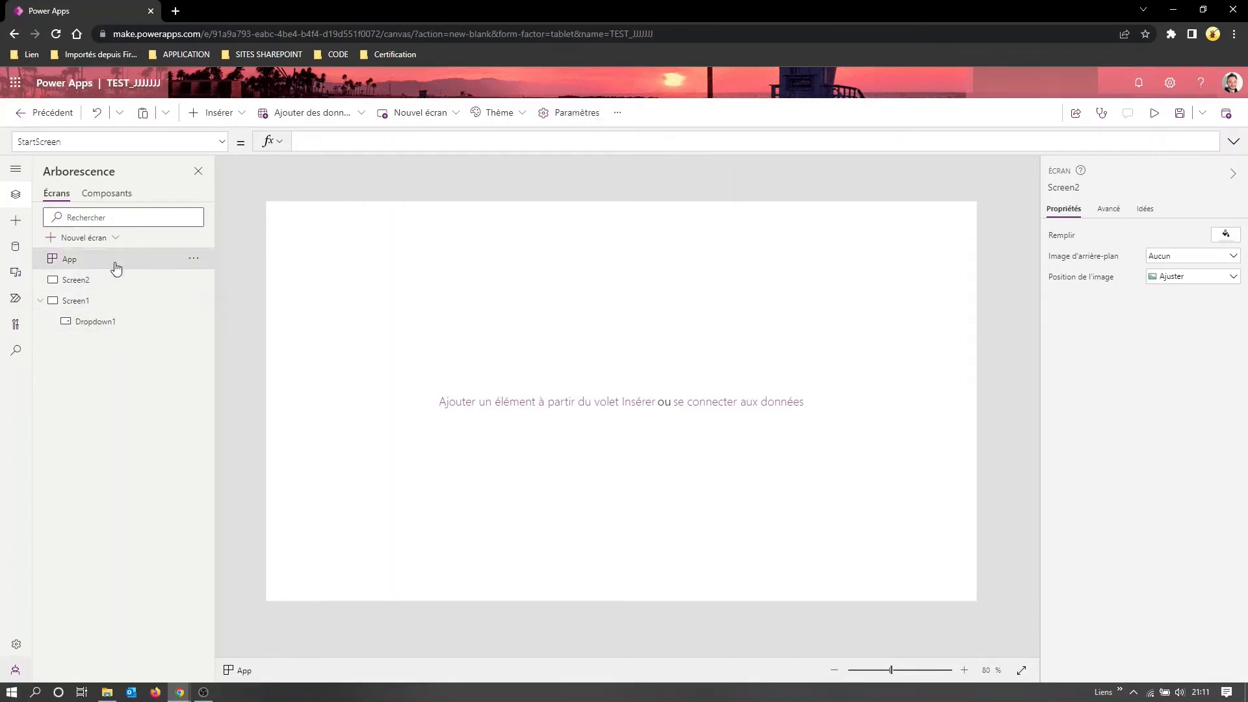
left_click(222, 142)
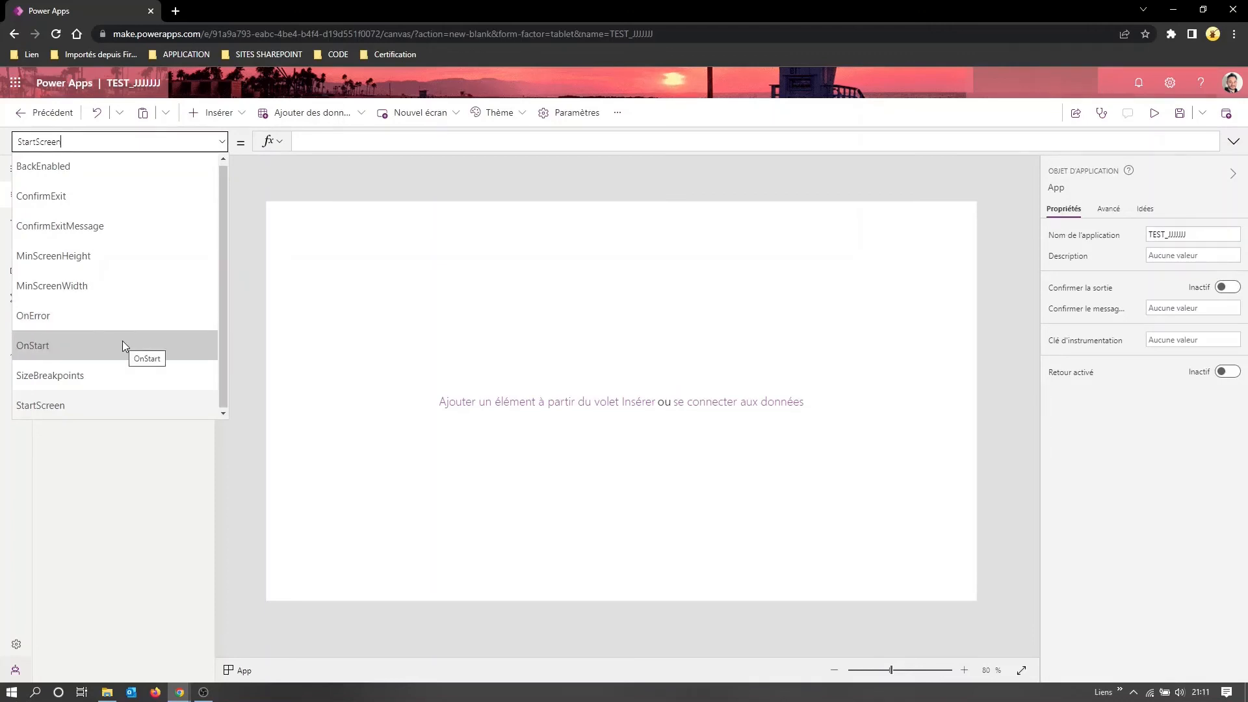
left_click(38, 343)
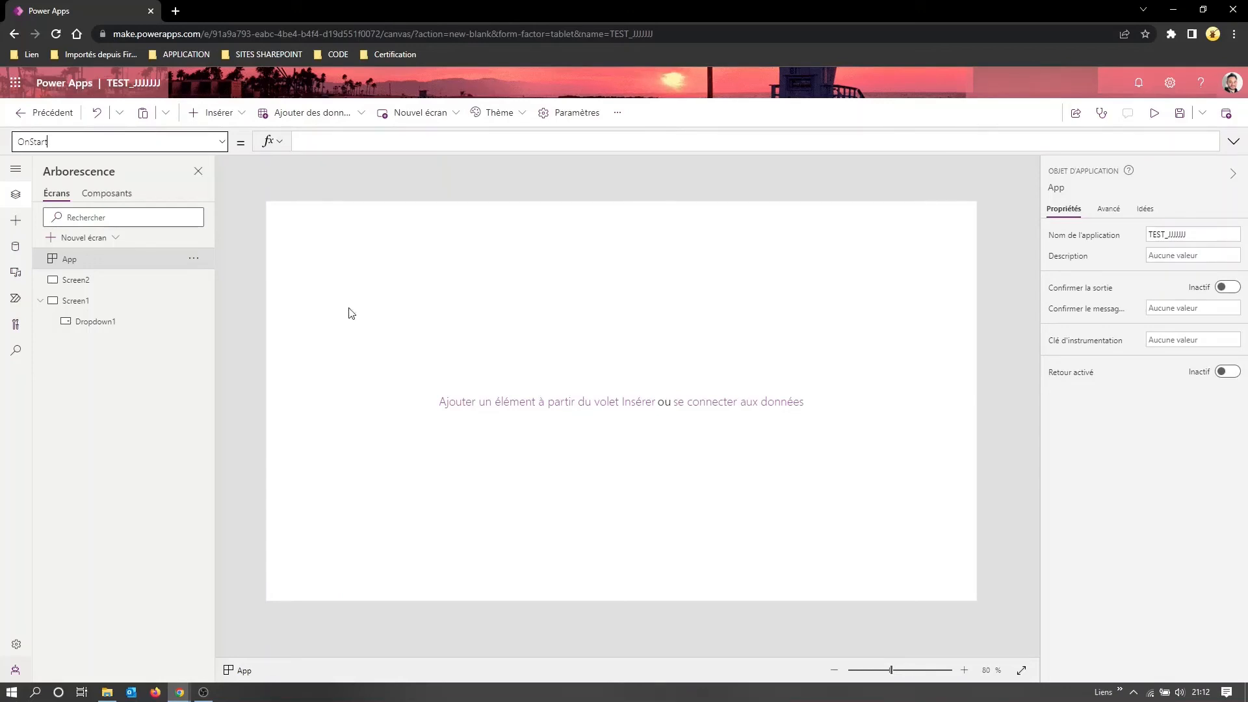
left_click(15, 195)
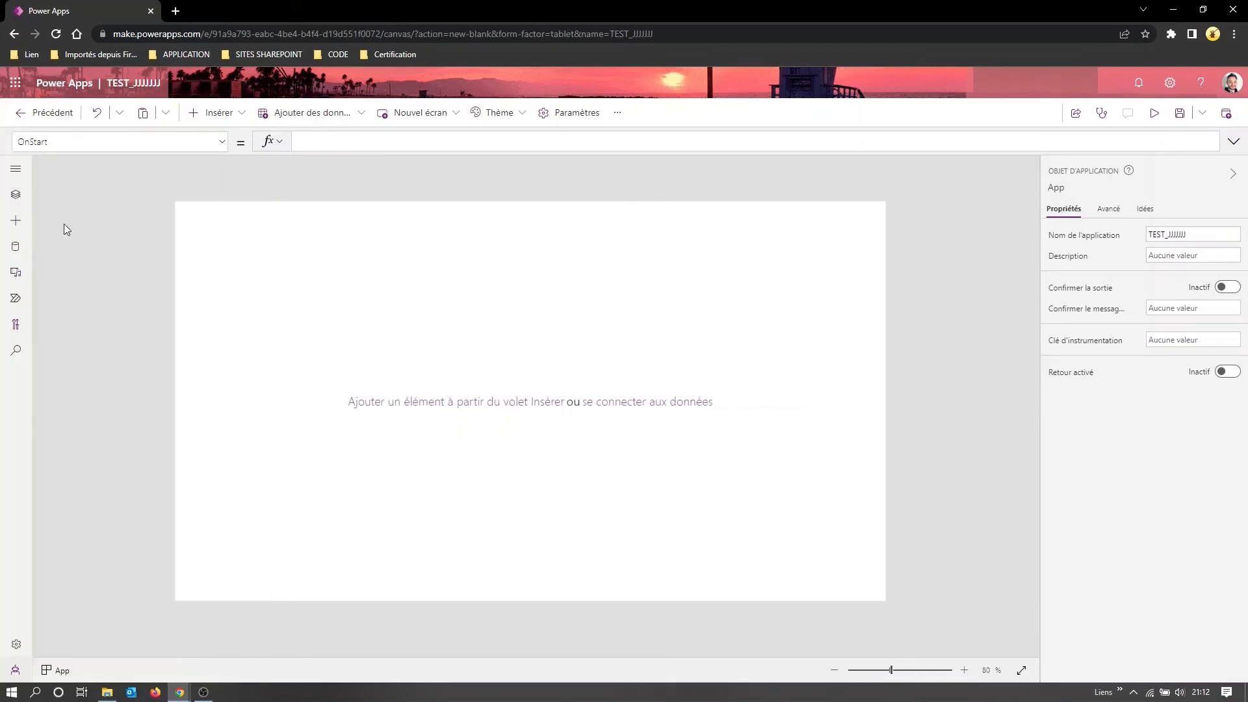
Reopen the tree view and display Screen1 on the canvas
left_click(15, 195)
left_click(104, 289)
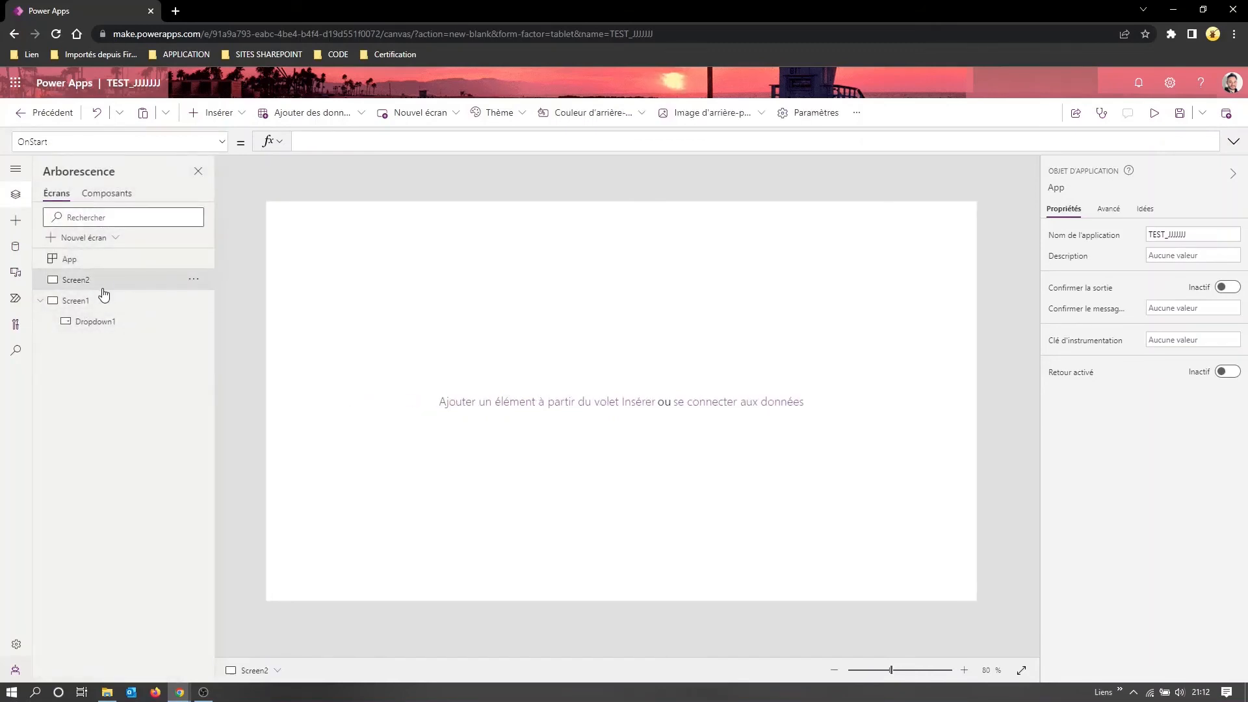
left_click(103, 298)
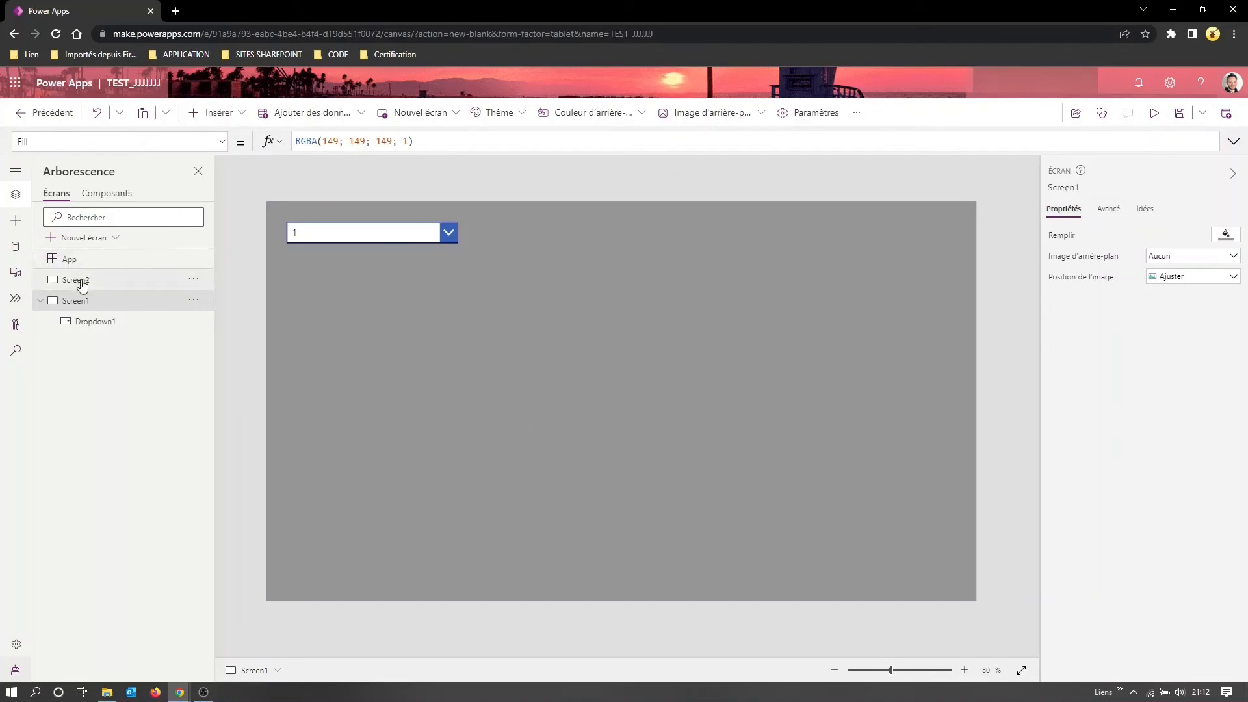
Select Dropdown1 and review its general properties, from its items and default value to its hover colours and tooltip
left_click(96, 324)
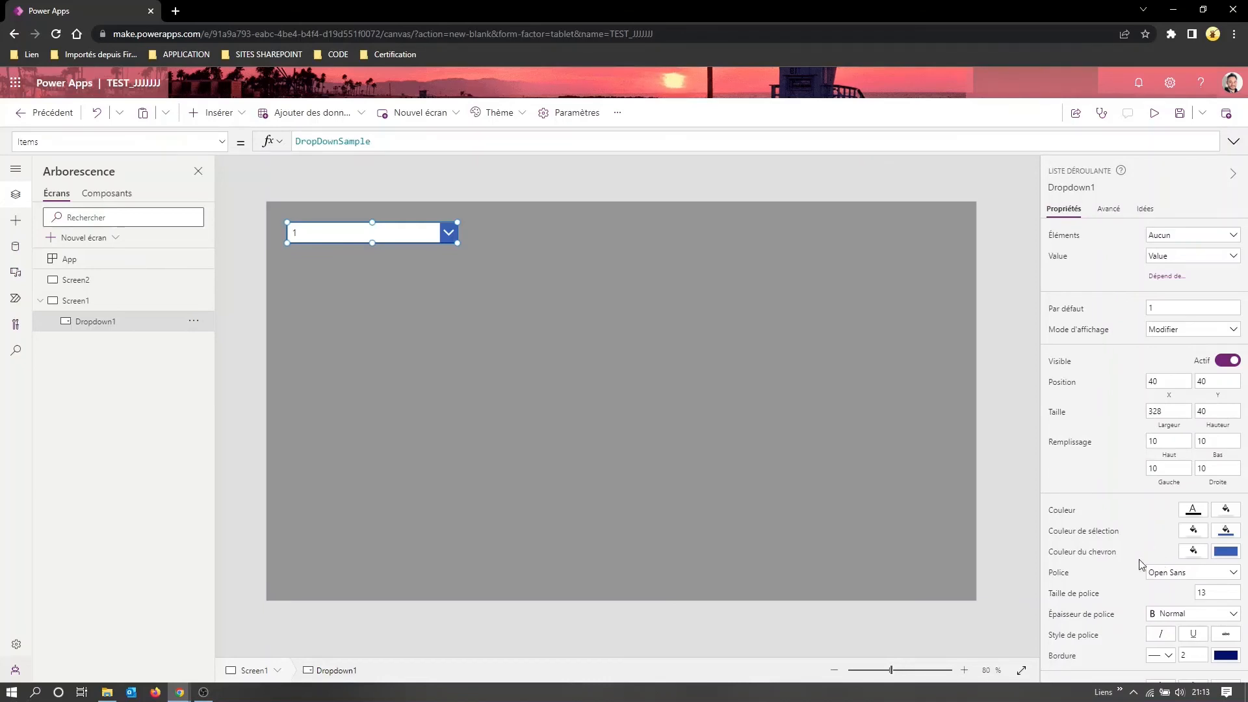
scroll(1114, 532, "down", 3)
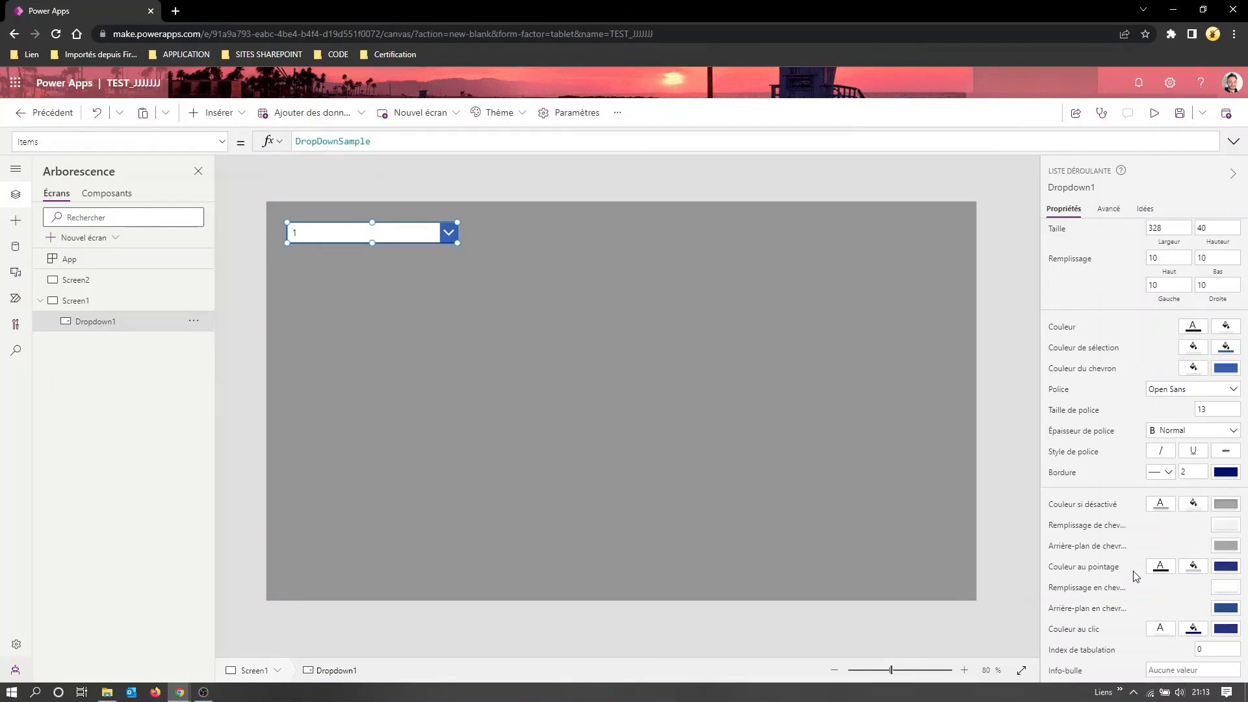
scroll(1169, 583, "up", 1)
scroll(1169, 583, "up", 2)
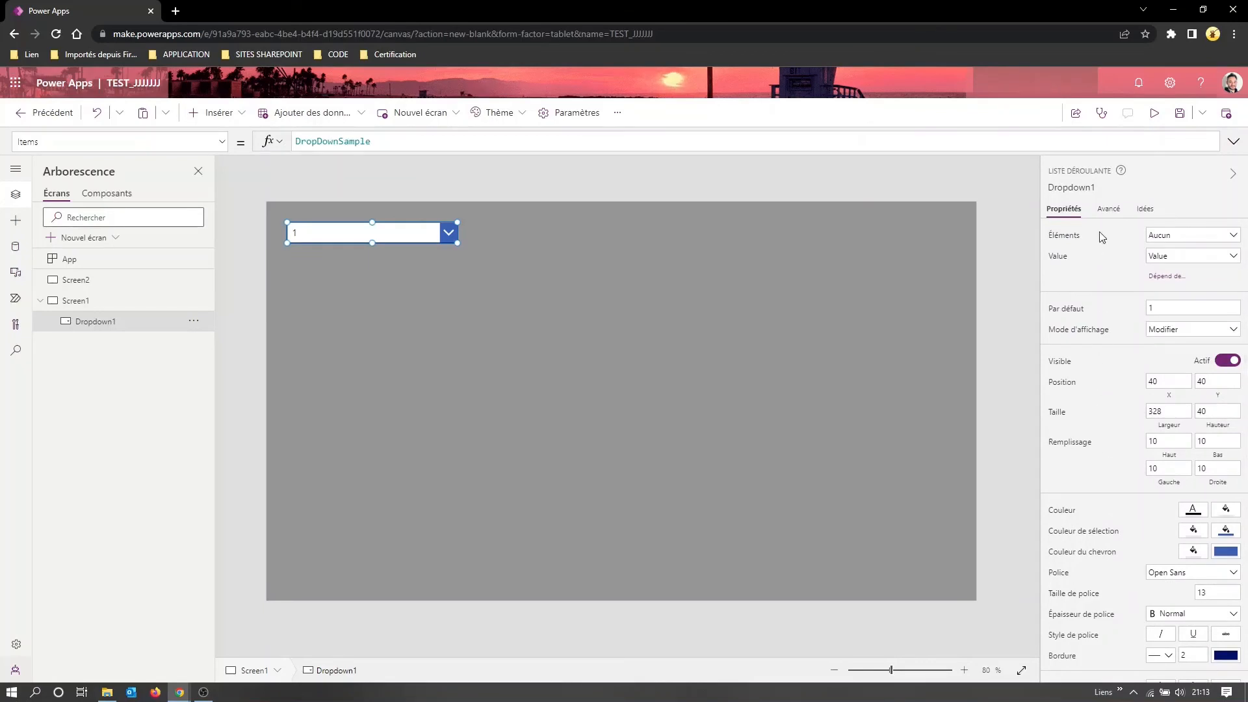
Show Dropdown1's advanced properties and choose the value 2 in the live dropdown on the canvas
left_click(1108, 209)
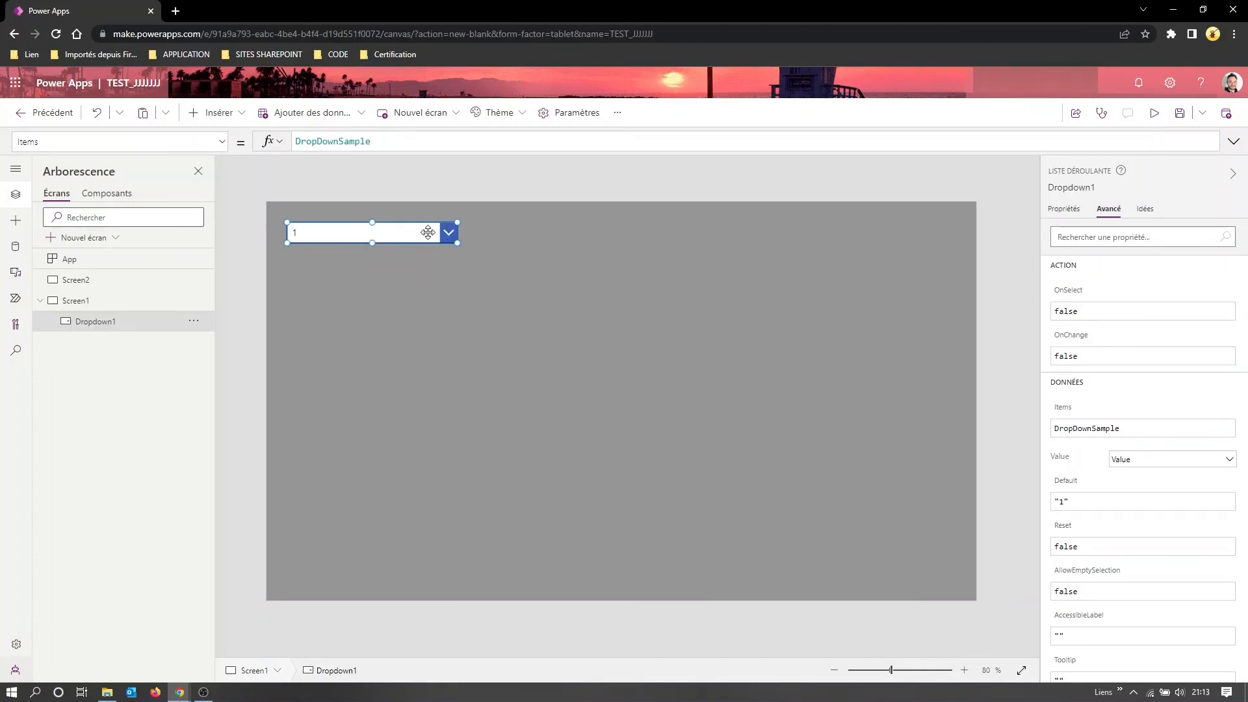
key("alt")
left_click(448, 234)
Examine Dropdown1's advanced data and design properties, comparing them with its general properties
scroll(1109, 447, "down", 6)
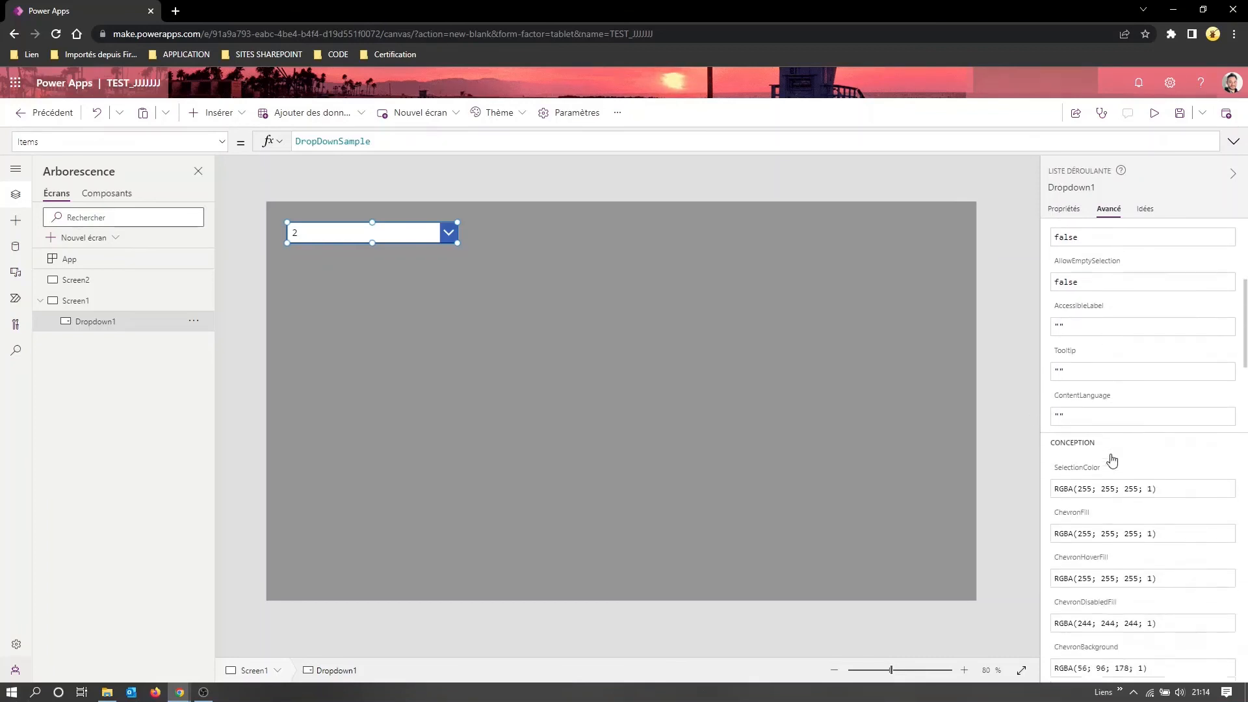
scroll(1112, 458, "up", 4)
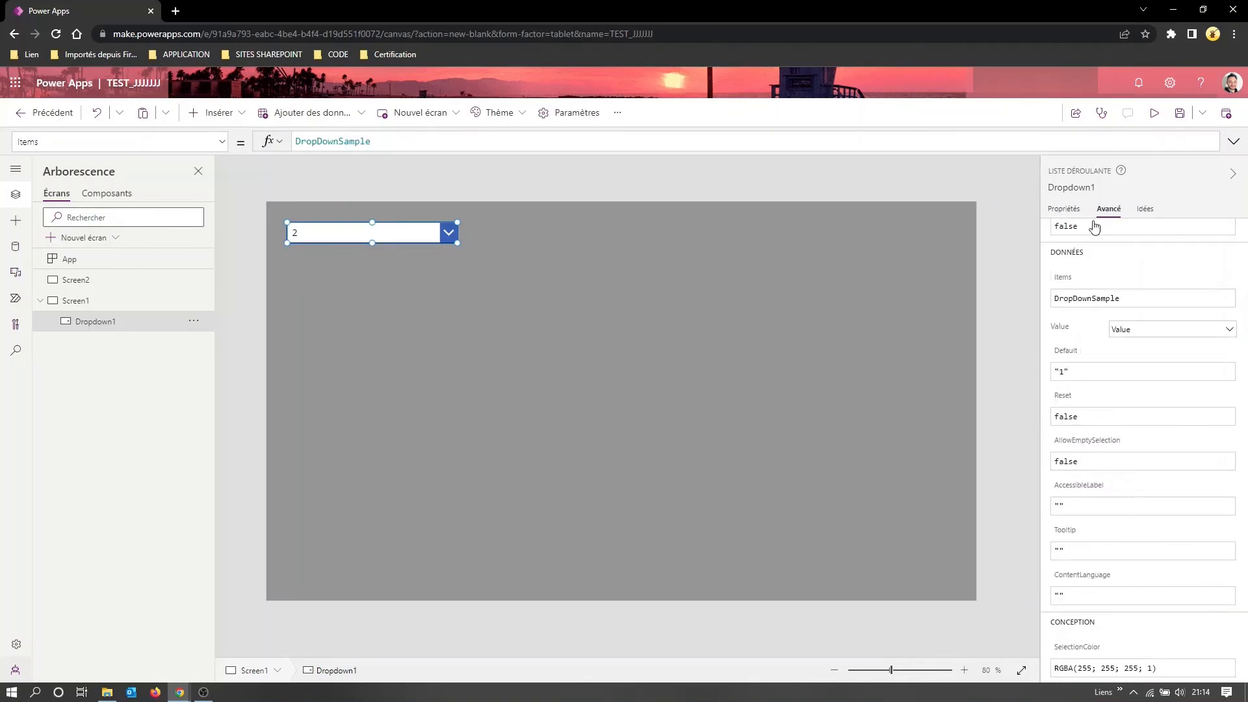
left_click(1061, 208)
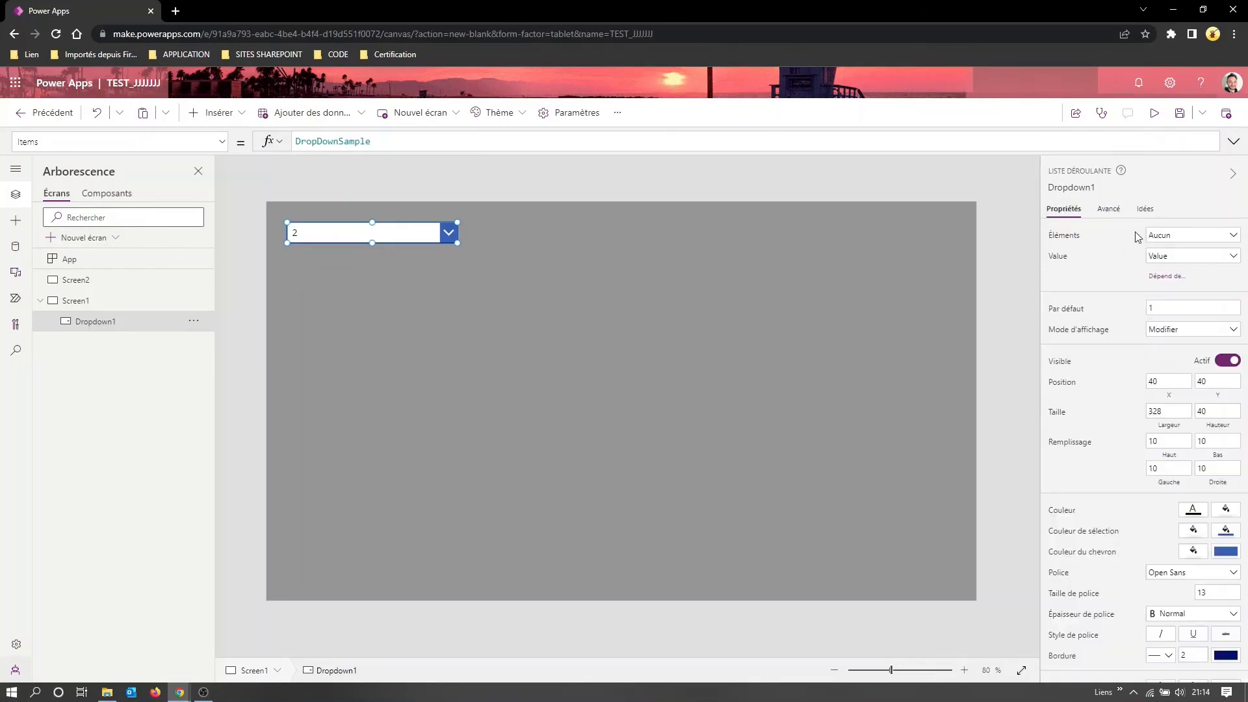
left_click(1110, 209)
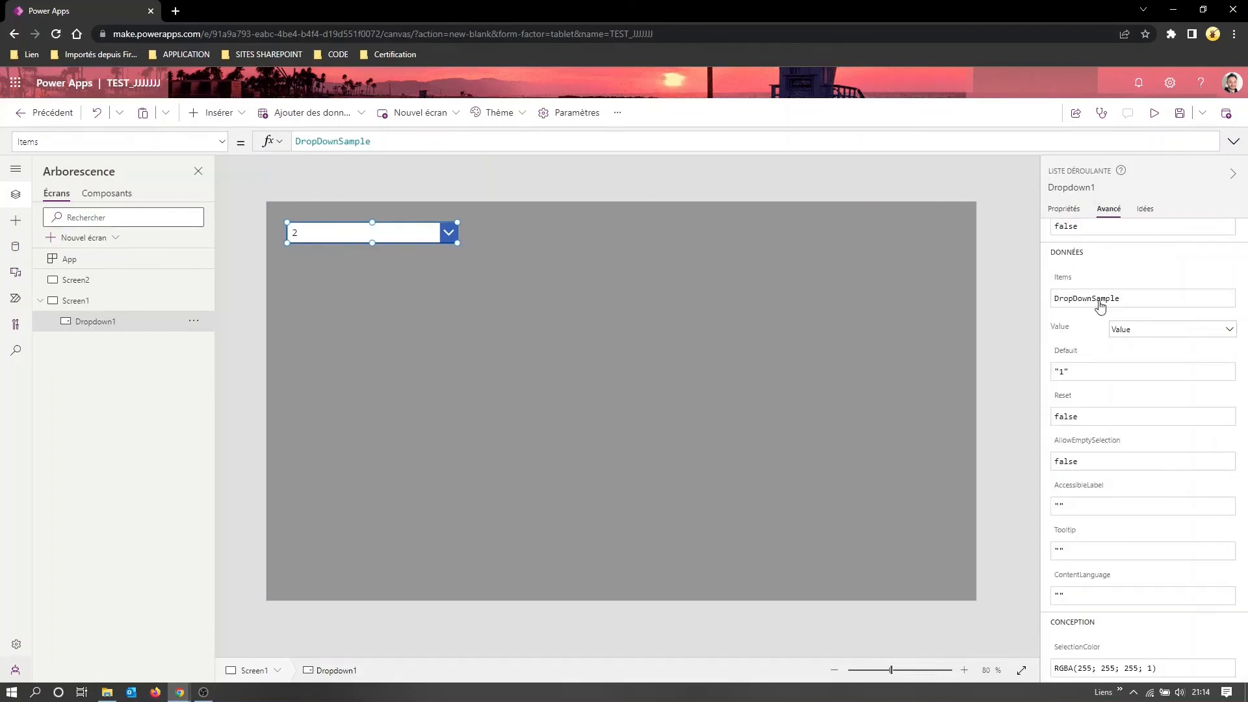
scroll(1105, 565, "down", 3)
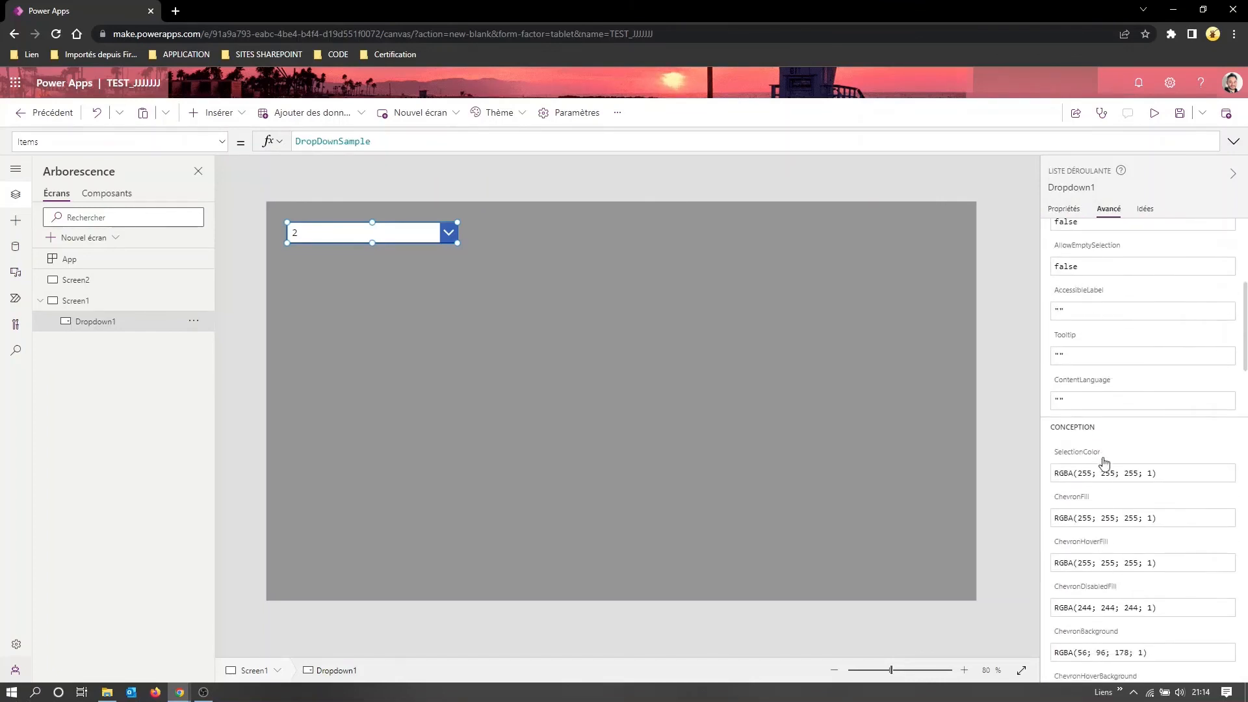
scroll(1118, 522, "down", 2)
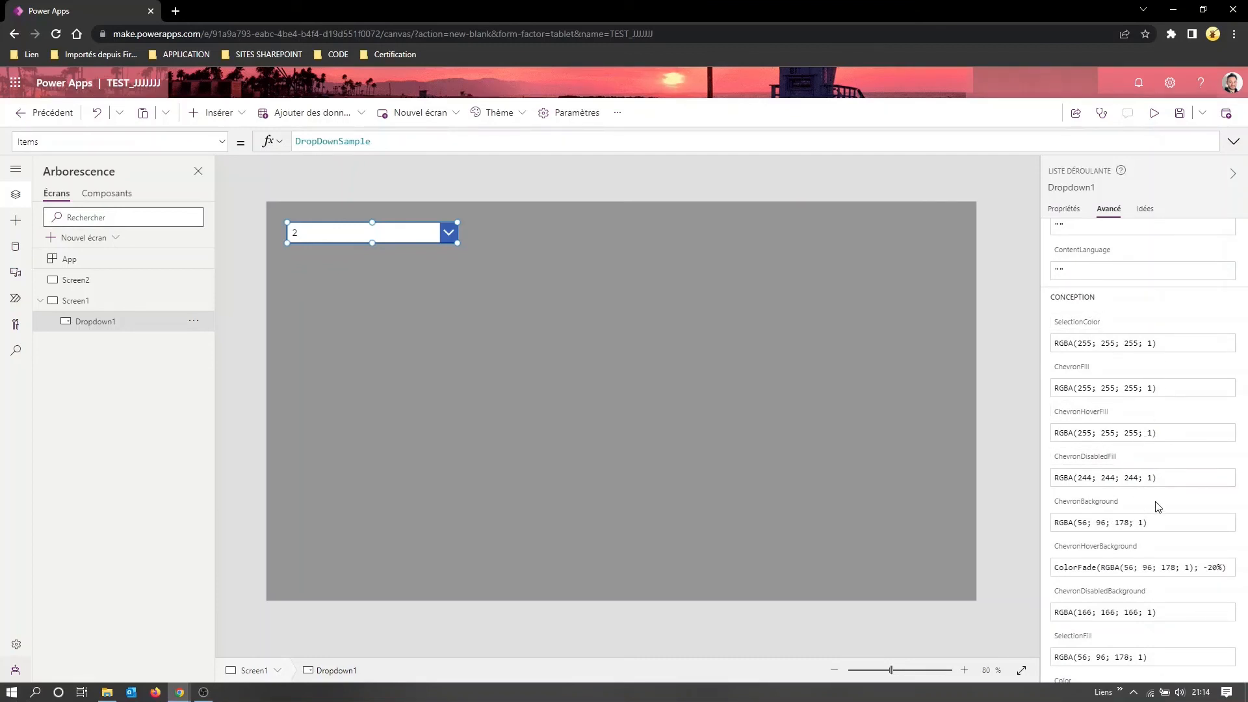
scroll(1155, 599, "down", 4)
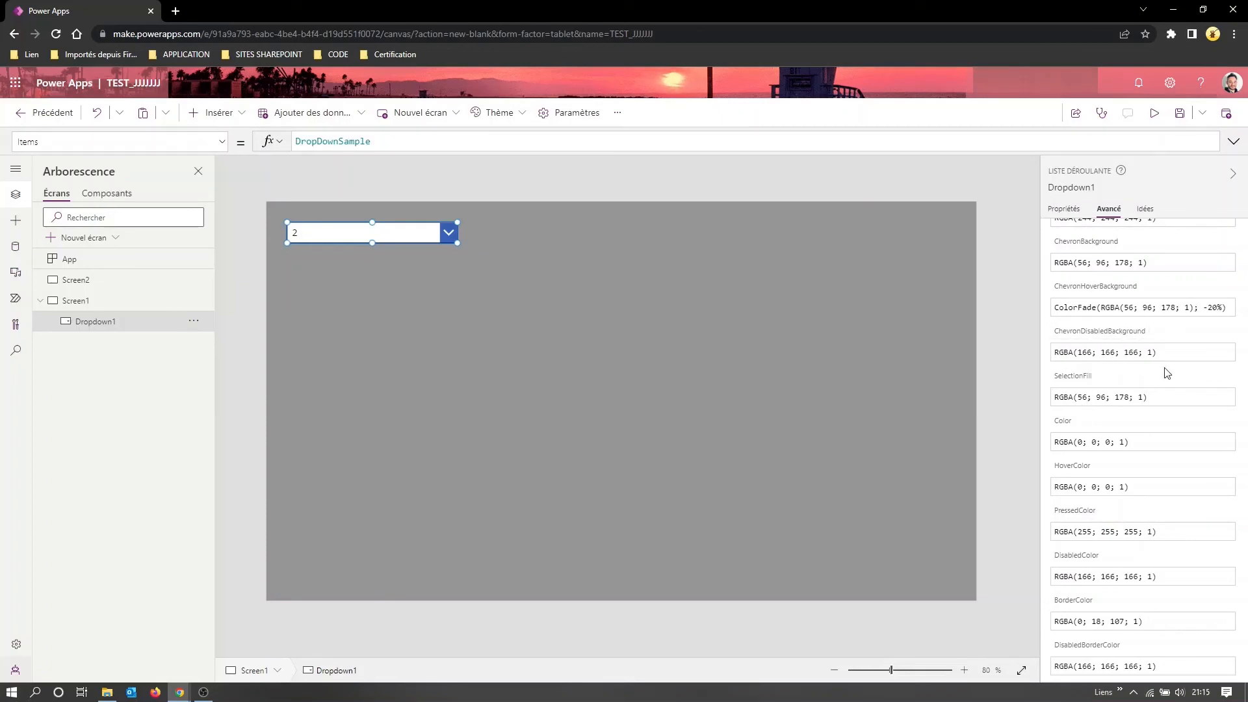
Go back to Dropdown1's general properties and review its colour, font, border and hover settings
left_click(1063, 211)
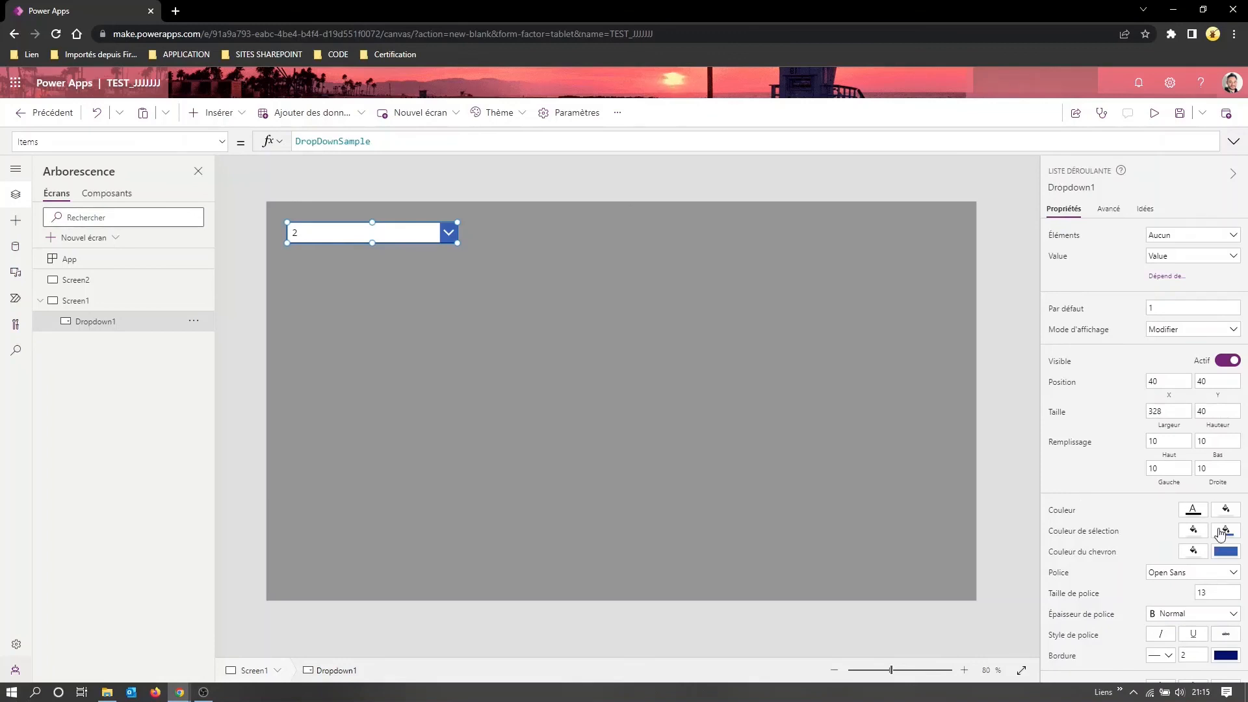
scroll(1155, 621, "down", 2)
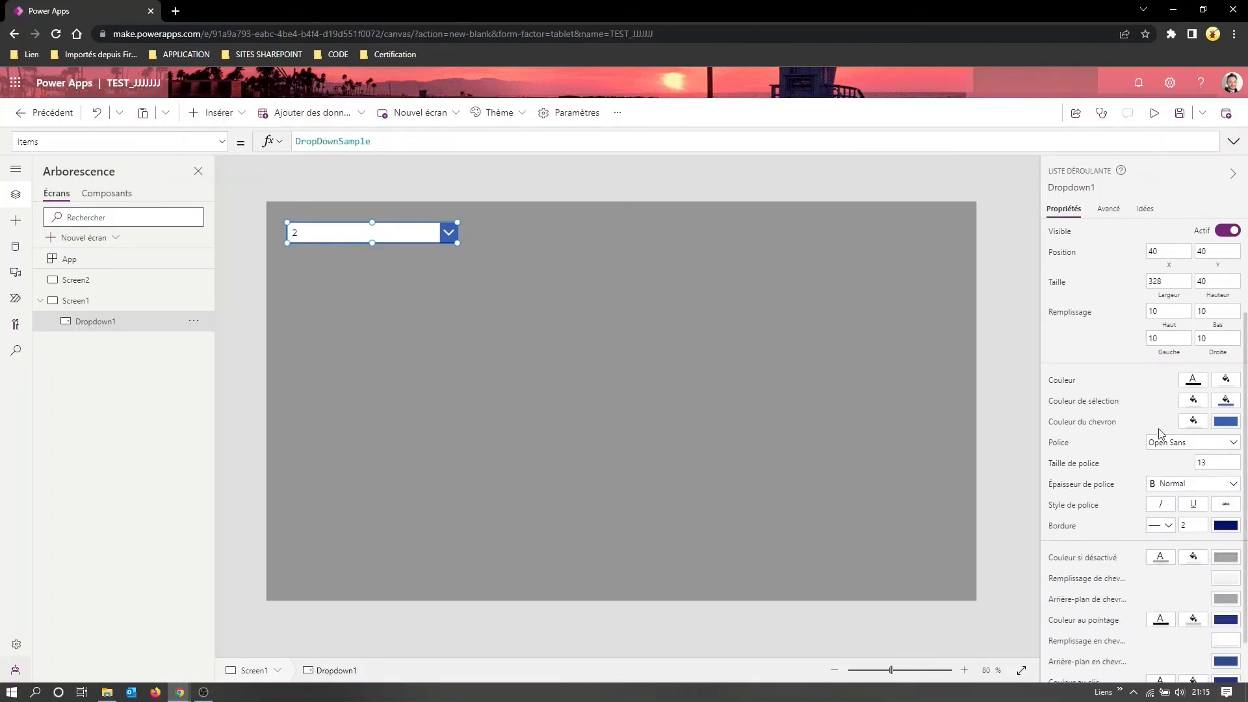
scroll(1132, 614, "down", 1)
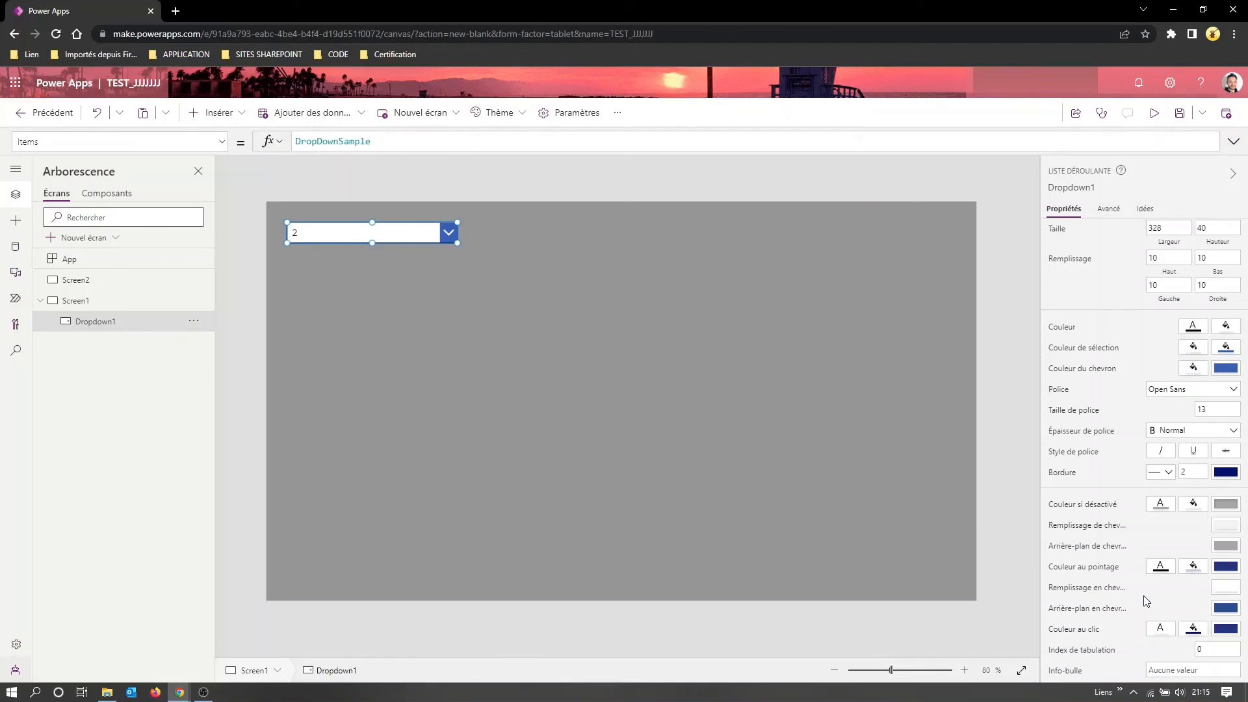
scroll(1146, 601, "up", 3)
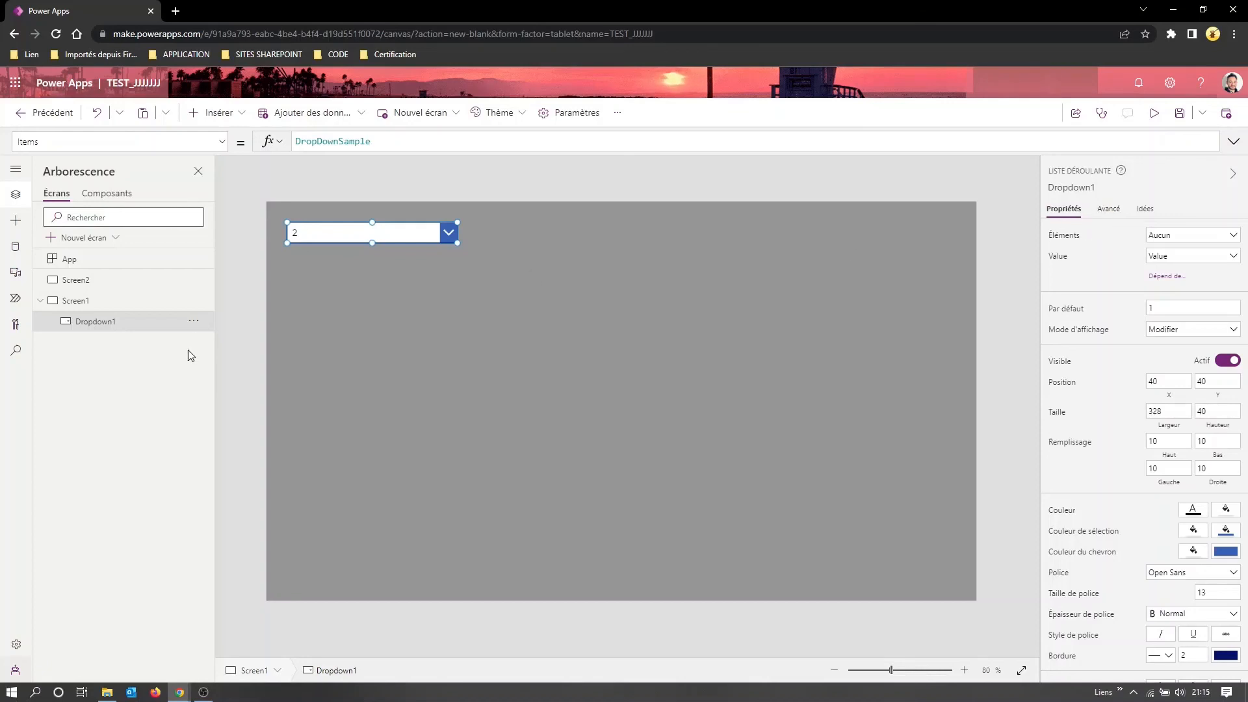
Compare Dropdown1's advanced and general properties once more and show the ideas available for it
left_click(1108, 214)
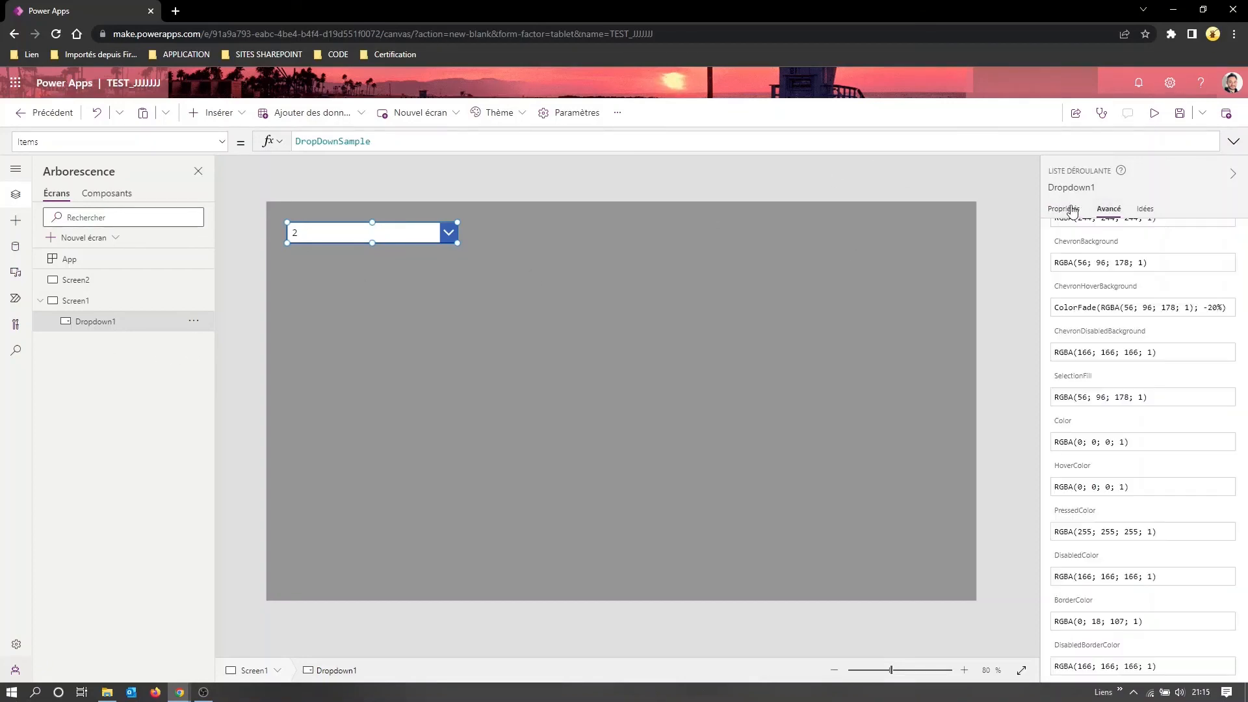
left_click(1071, 213)
left_click(1109, 214)
left_click(1152, 211)
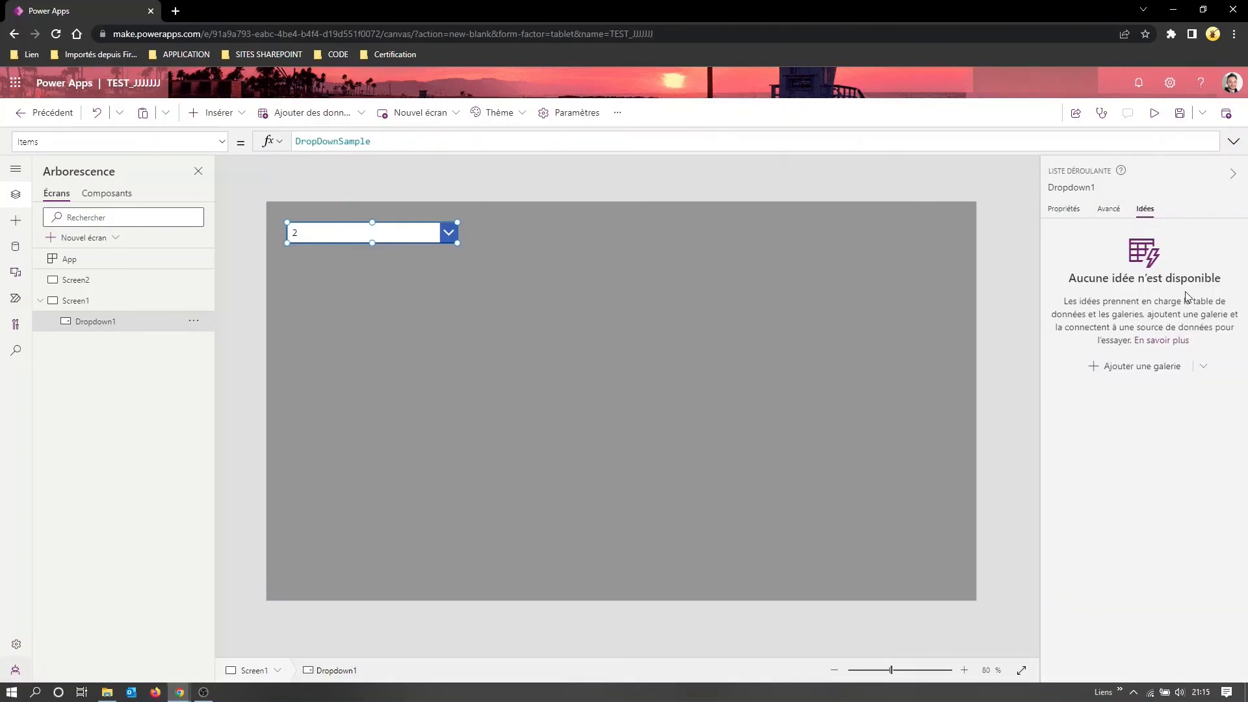